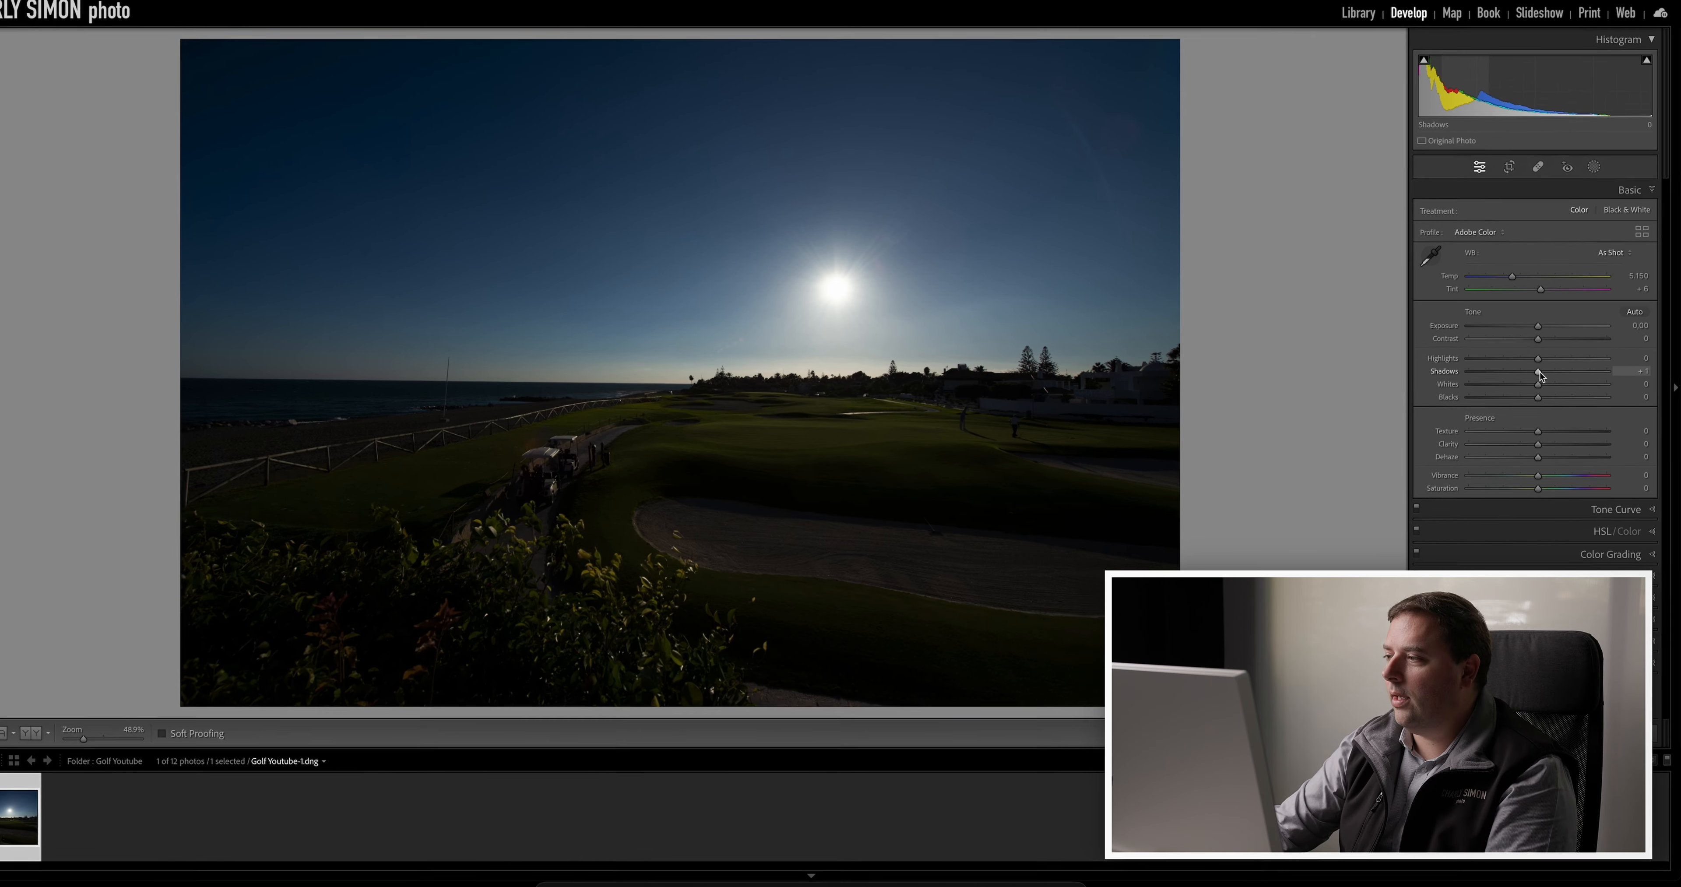
Step: Set the photo's Shadows to +100, Highlights to -100 and Exposure to +1.55
left_click_drag(1540, 373, 1619, 367)
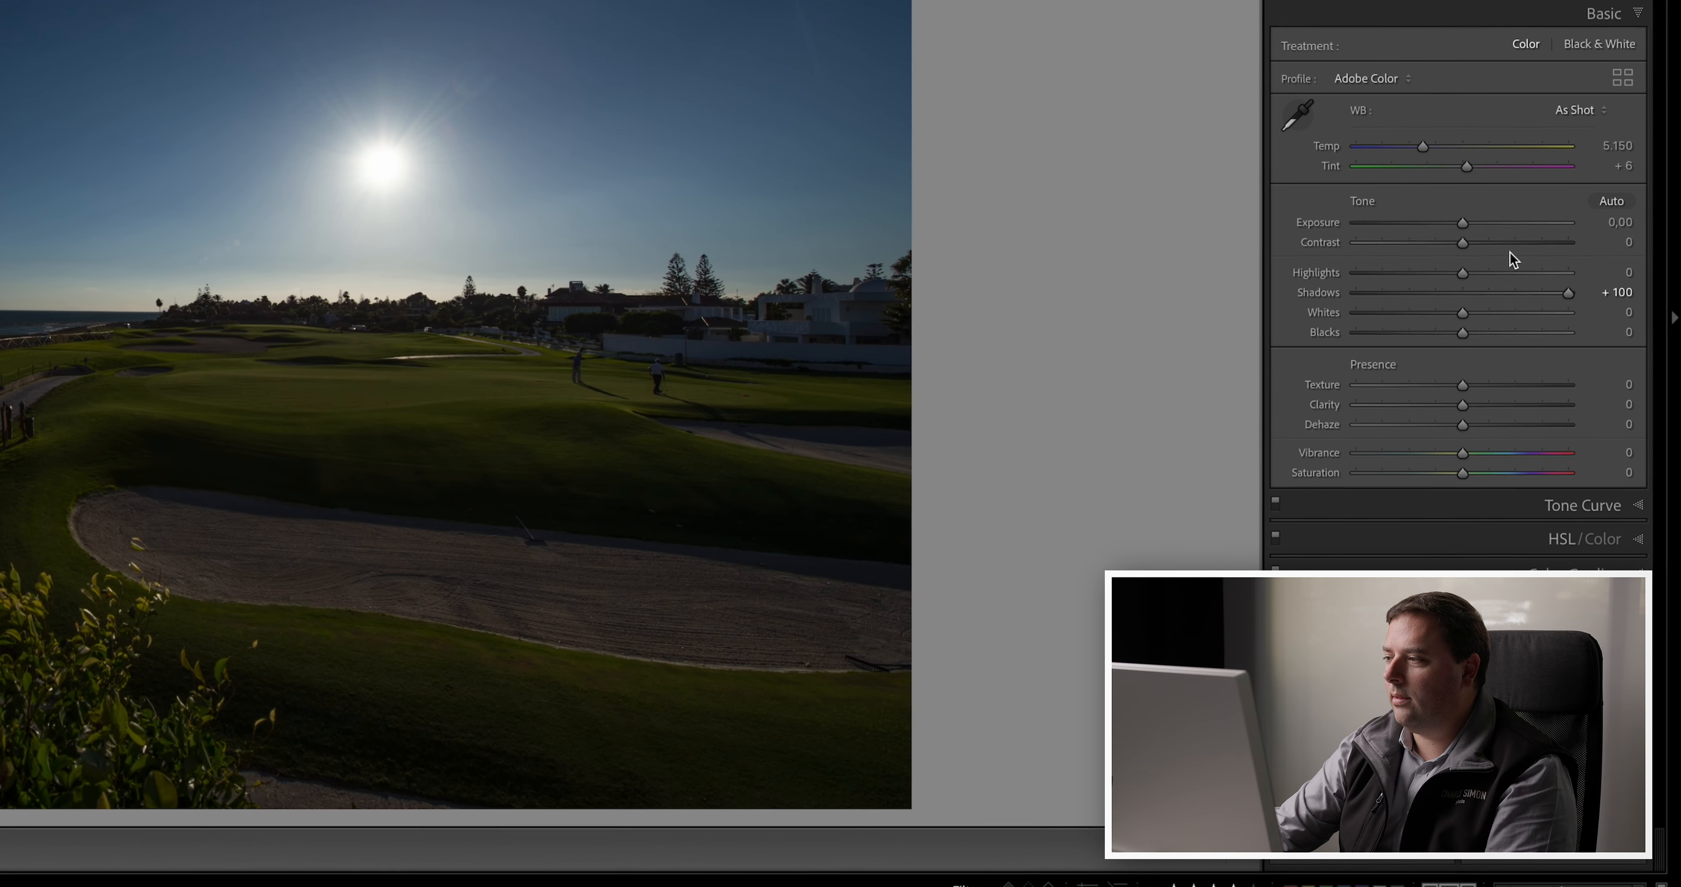
left_click_drag(1463, 273, 1336, 273)
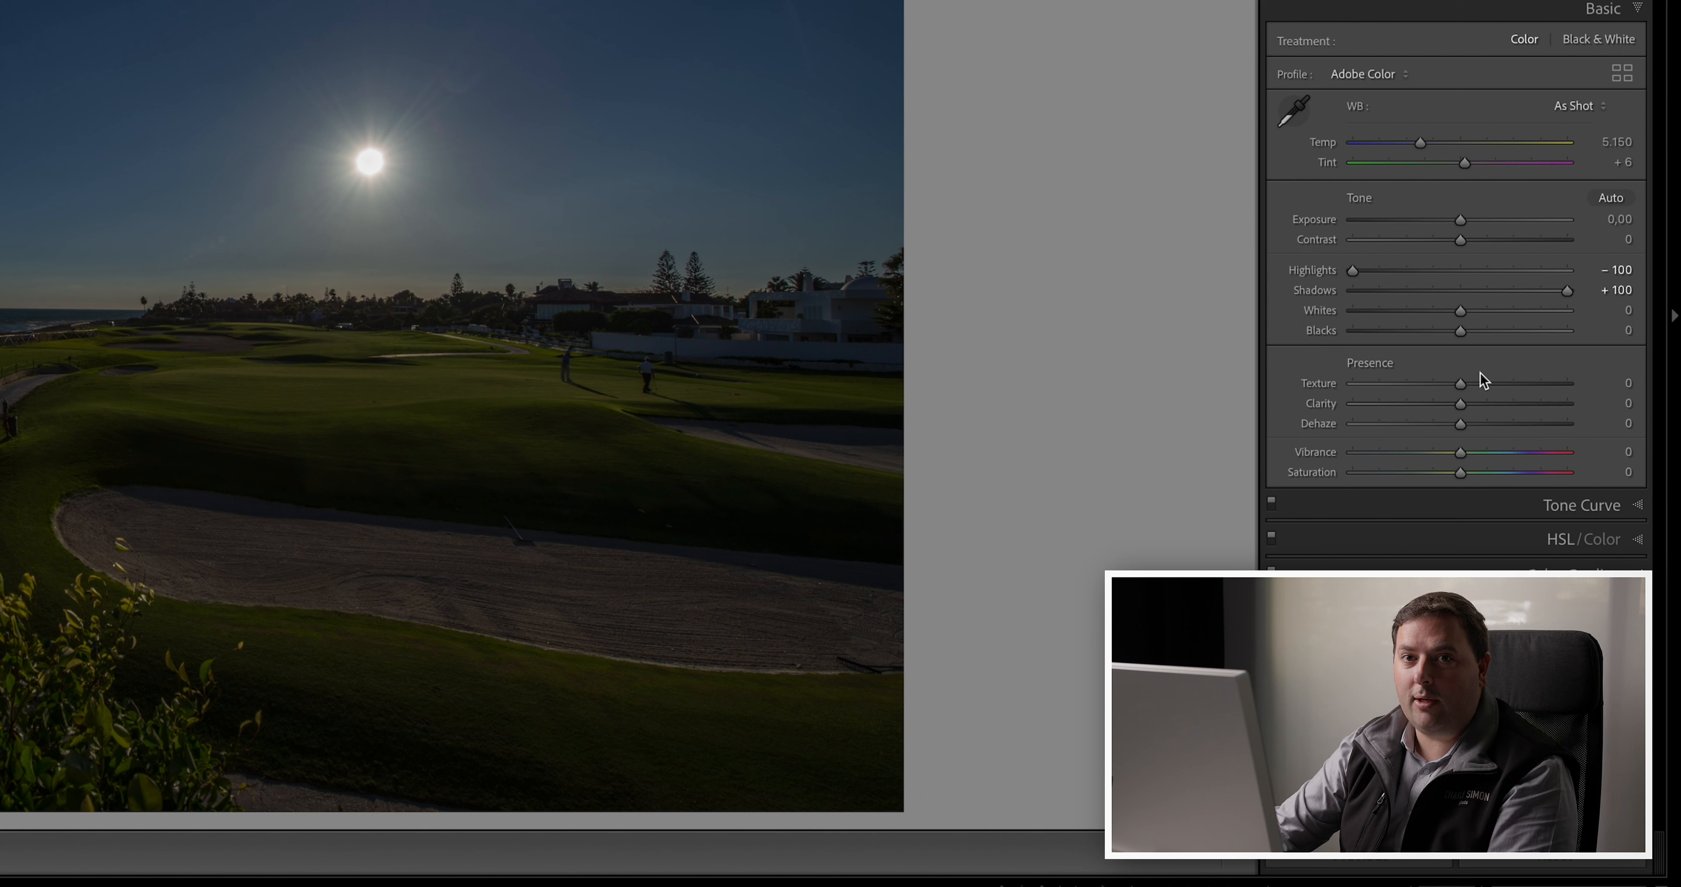
left_click_drag(1461, 220, 1494, 220)
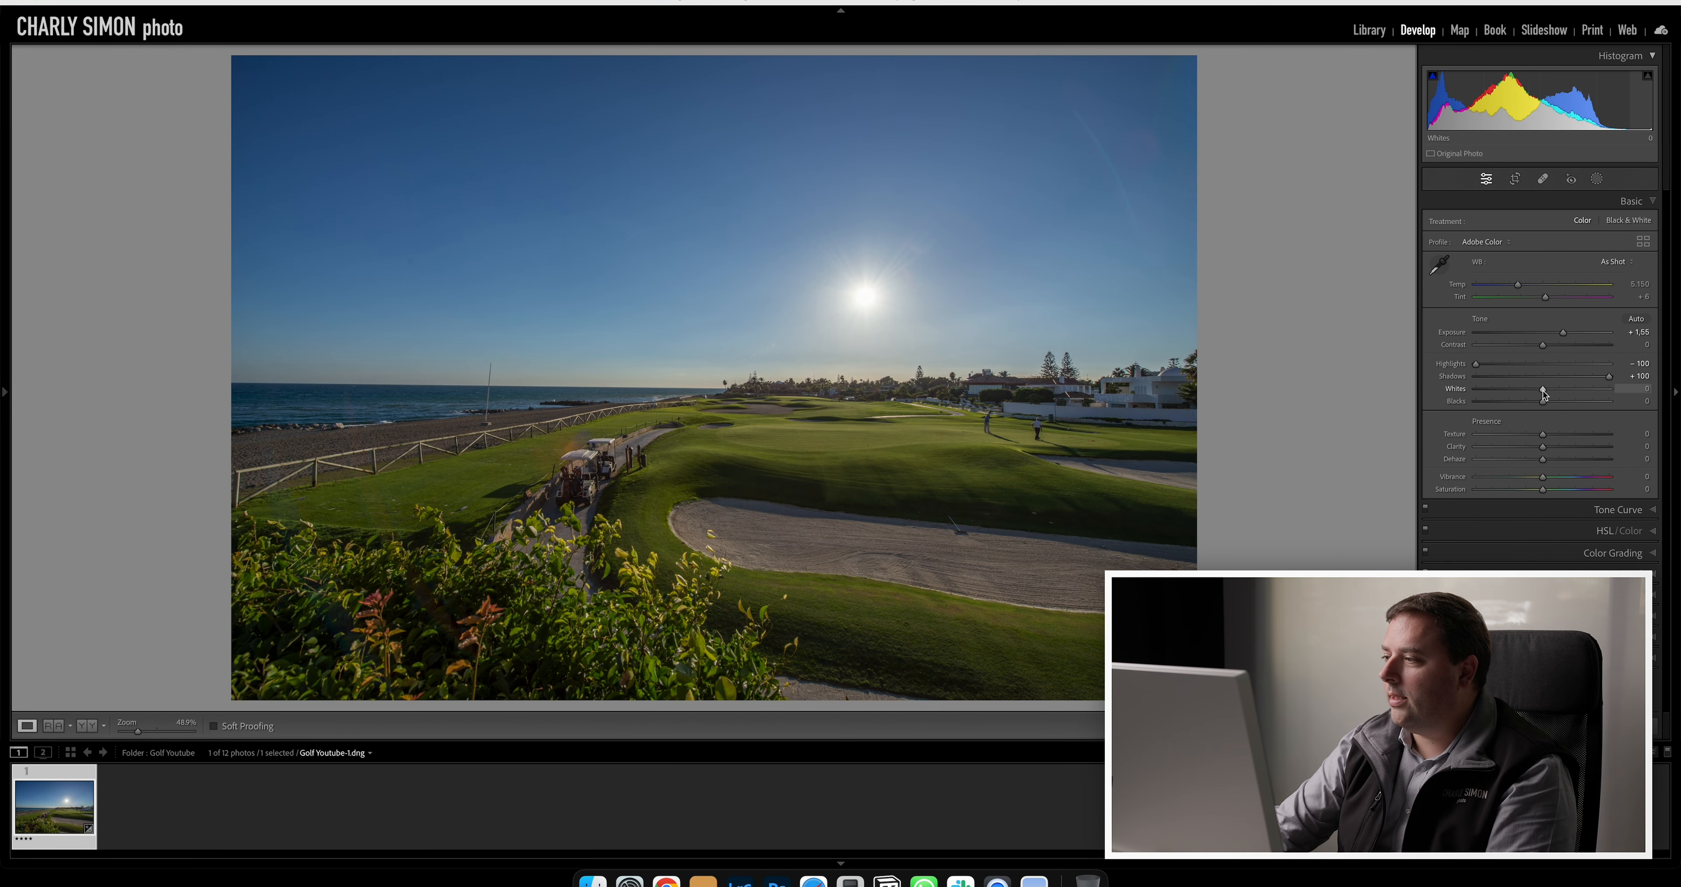
Step: Set Whites to +15 and, using the clipping preview, set Blacks to -17
left_click_drag(1543, 390, 1553, 390)
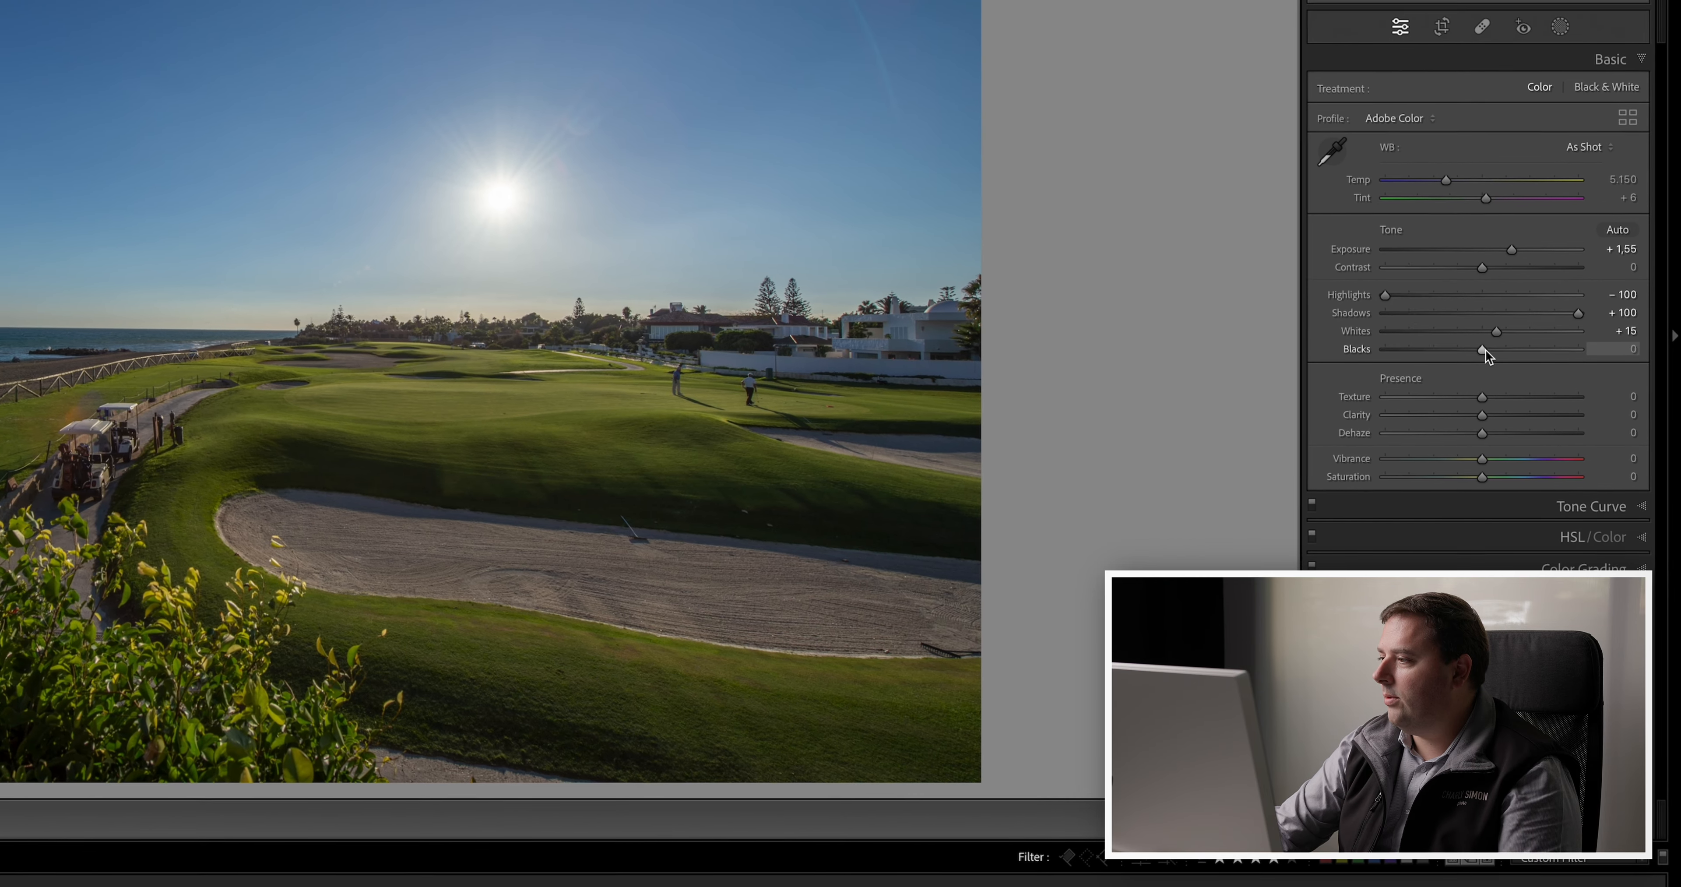
left_click(1484, 351, "alt")
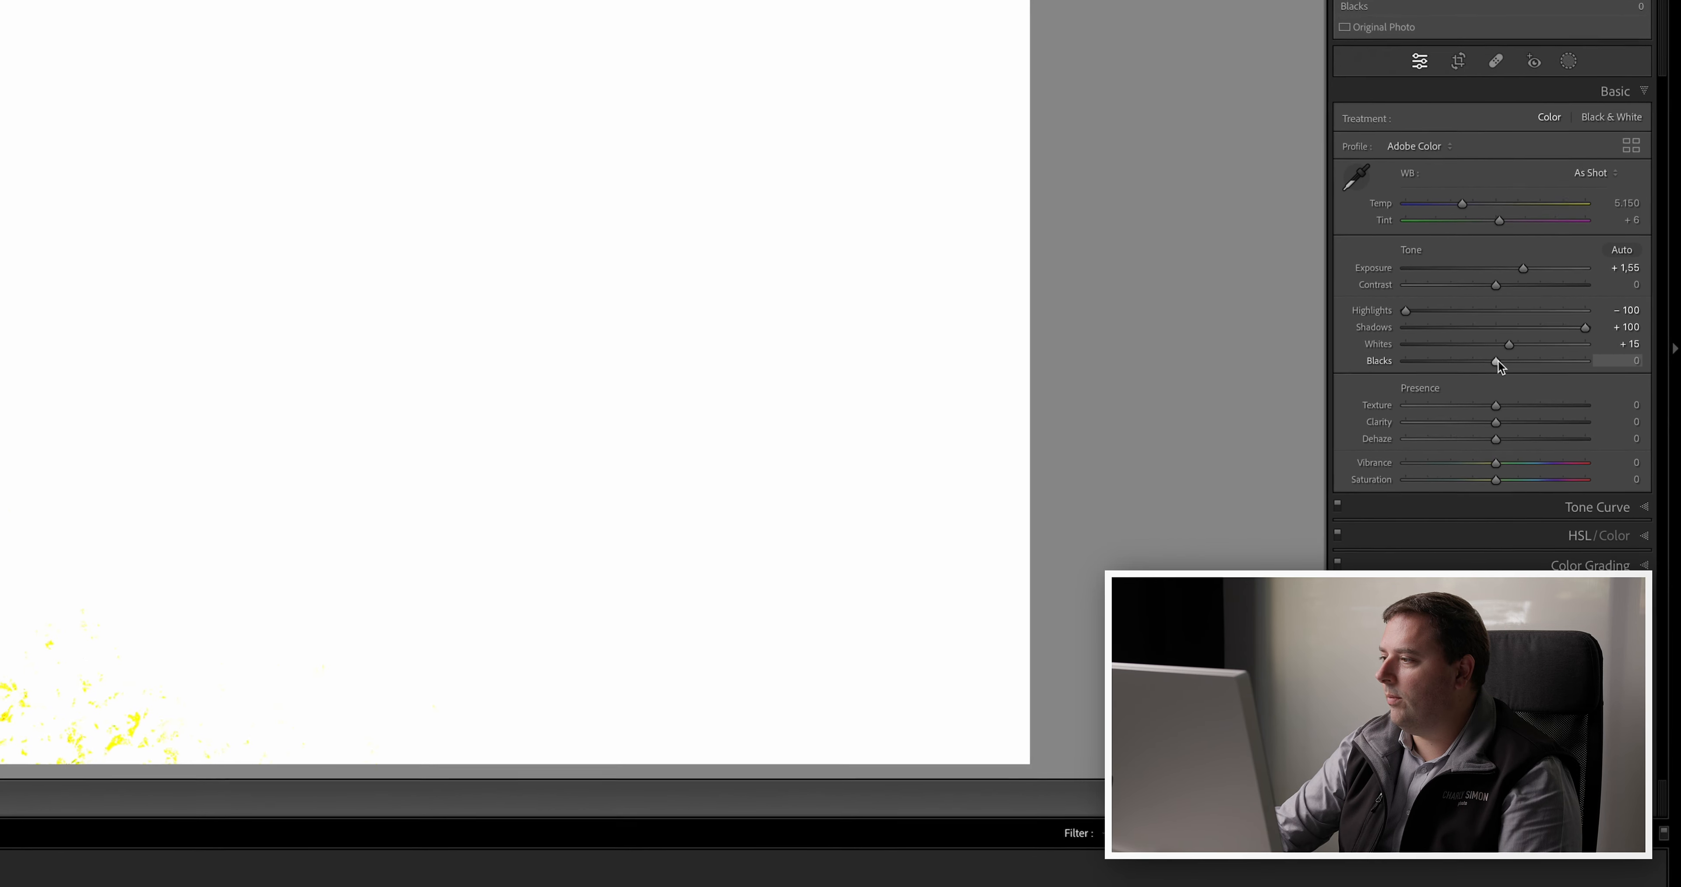
left_click_drag(1497, 359, 1510, 383)
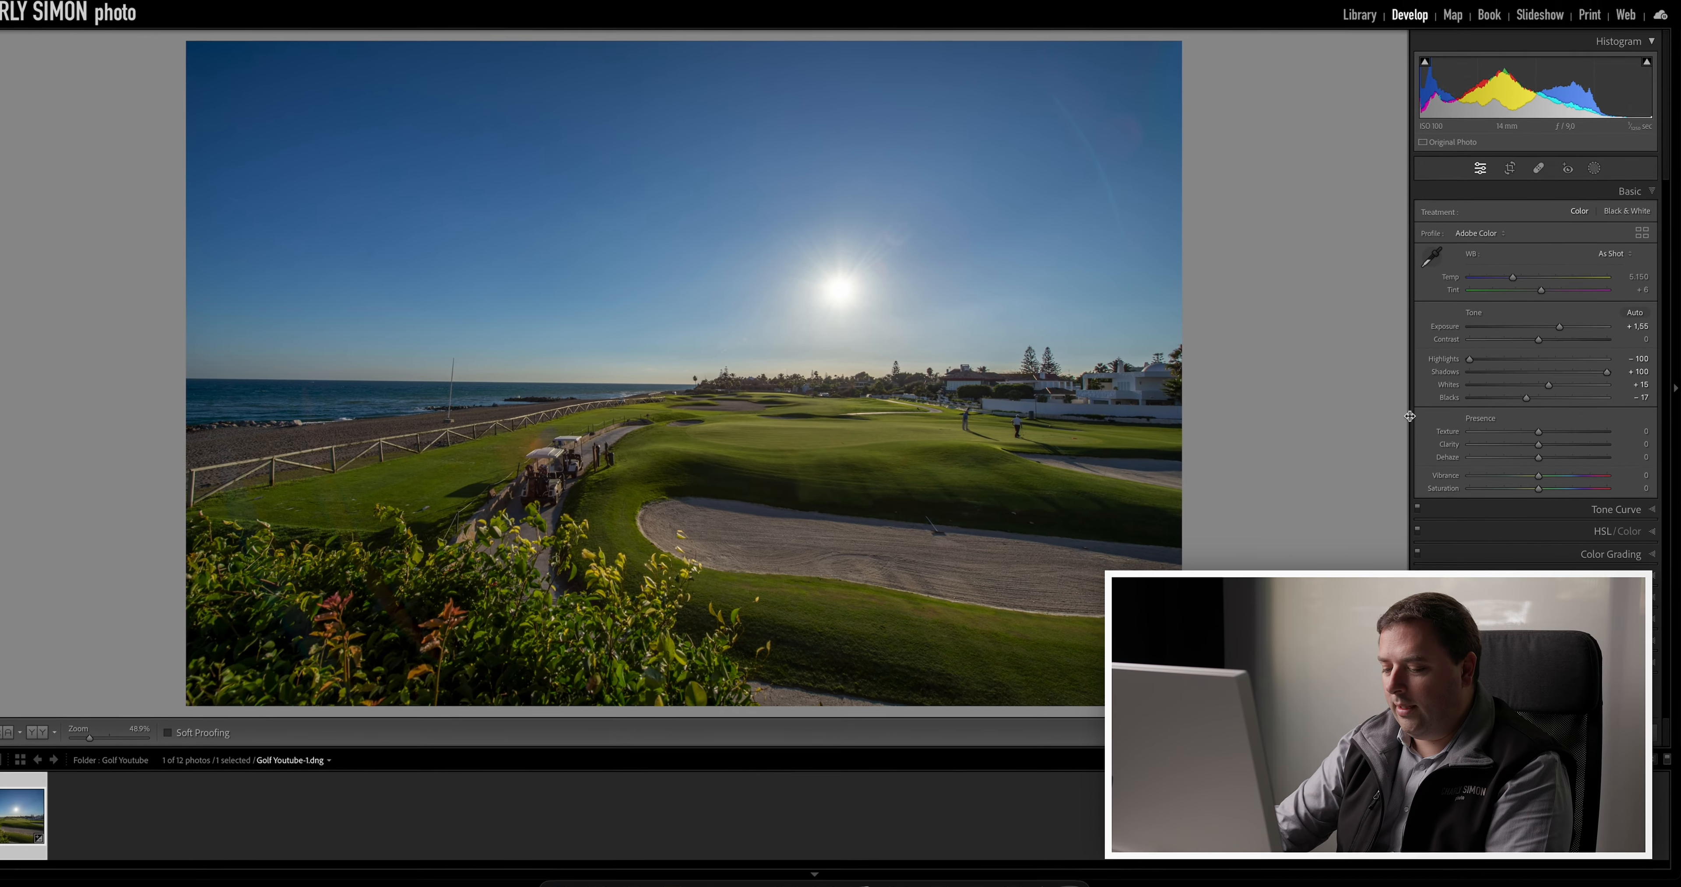
Step: Compare the photo before and after the edits, and set Texture to +15
key("y")
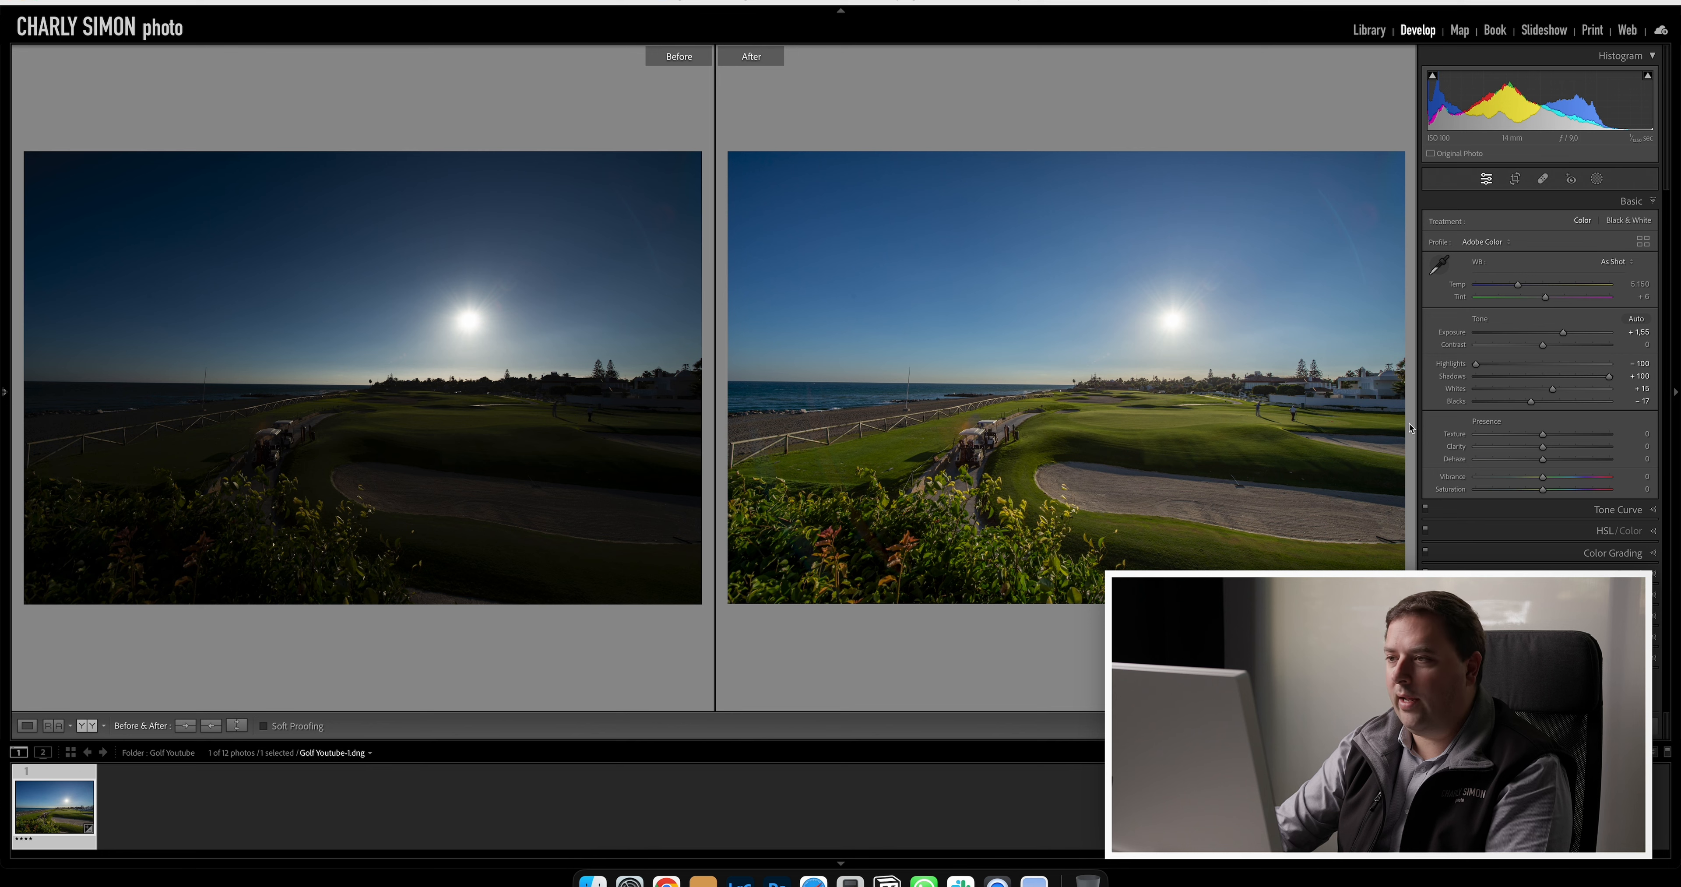
key("y")
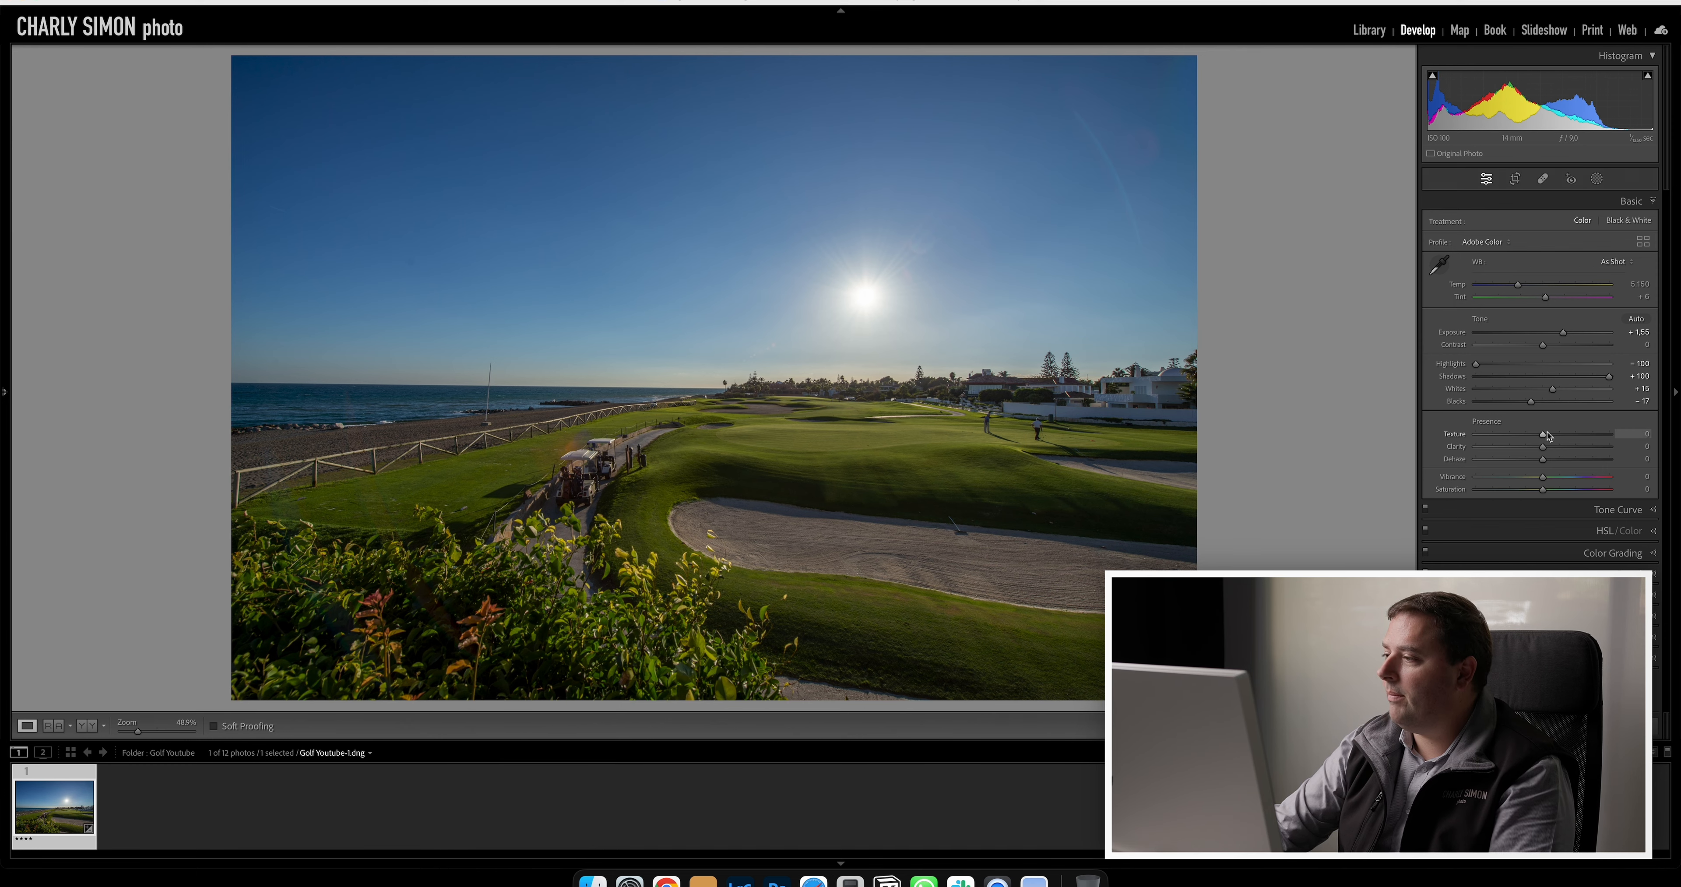
left_click_drag(1543, 433, 1519, 416)
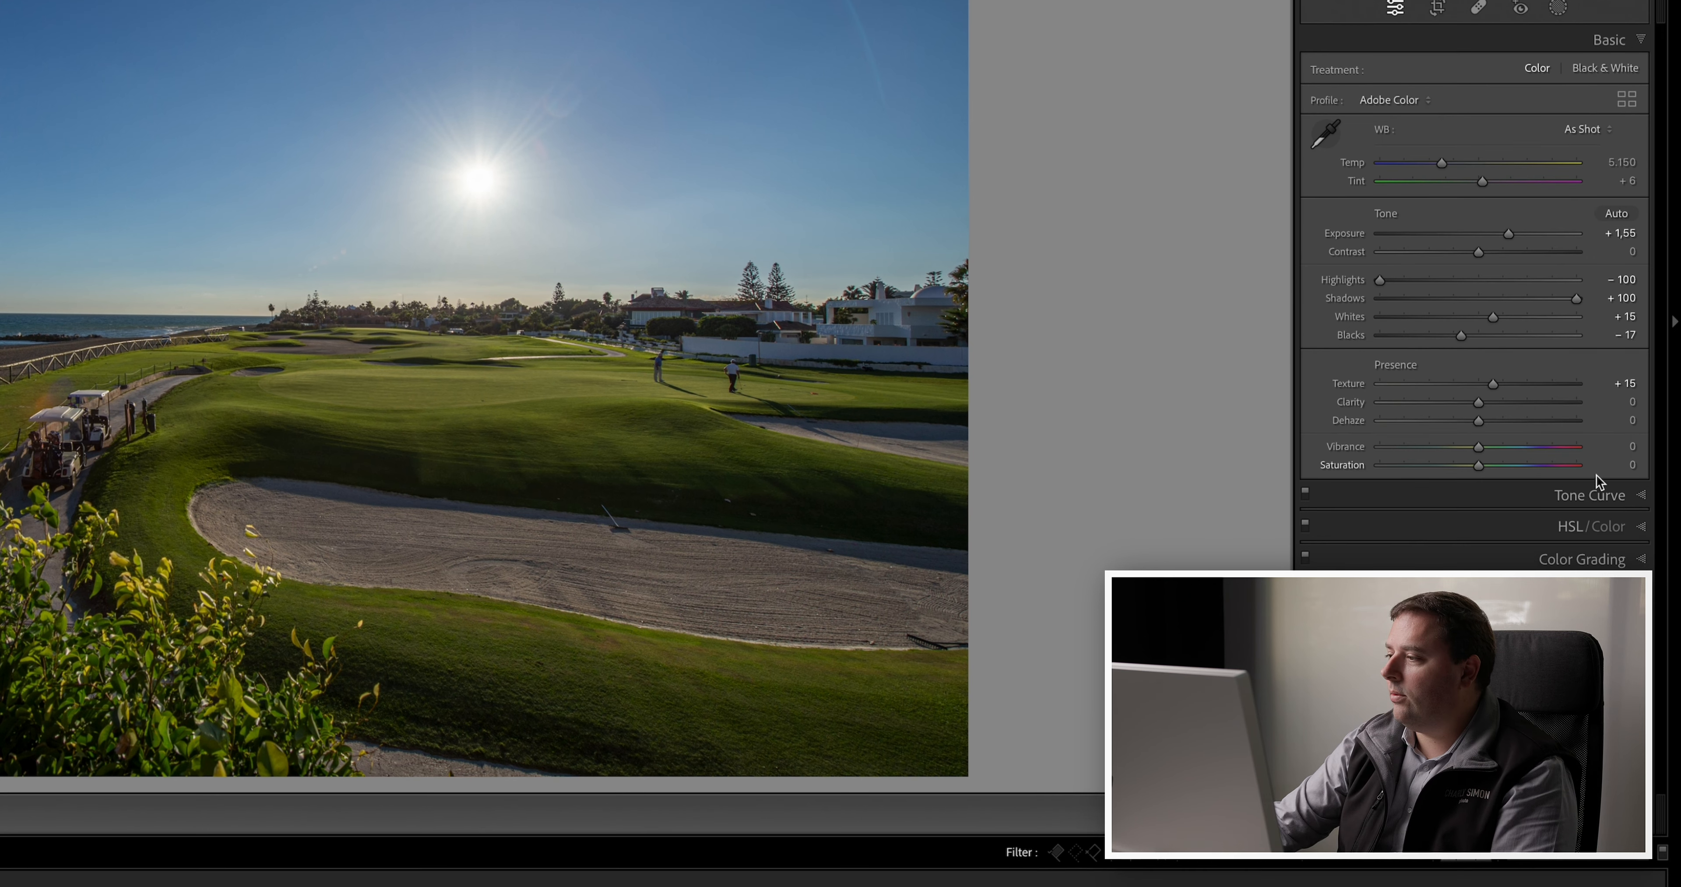
Step: Raise the luminance of the greens and the yellows to +20 each in the HSL adjustments
left_click(1579, 526)
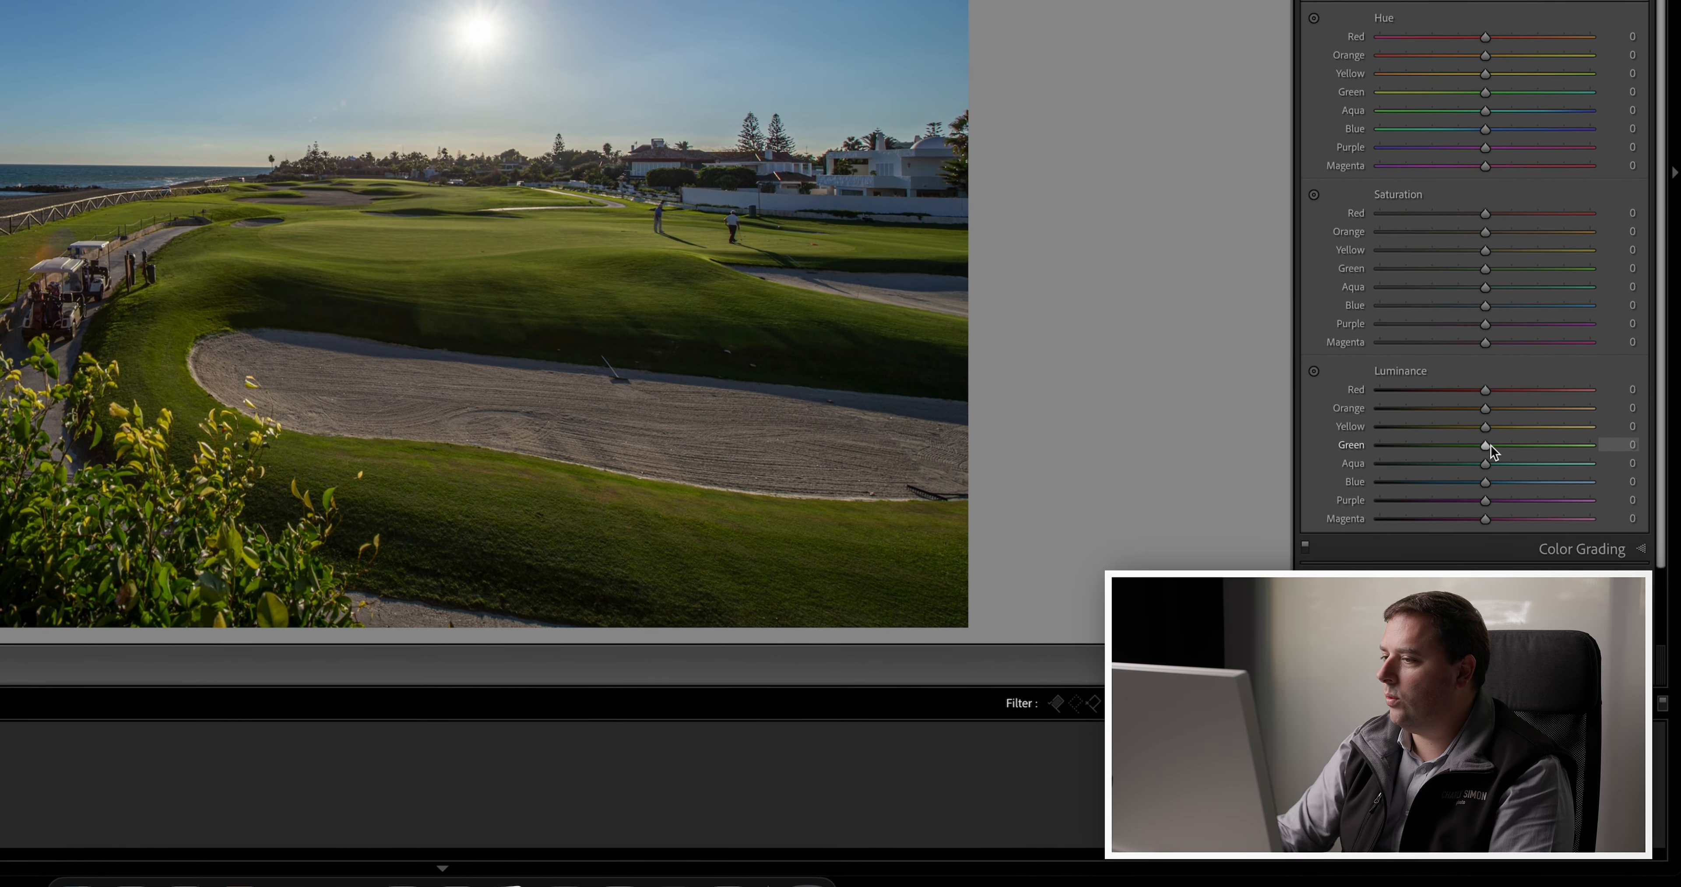
key("Up")
key("Up")
key("Up")
key("Up")
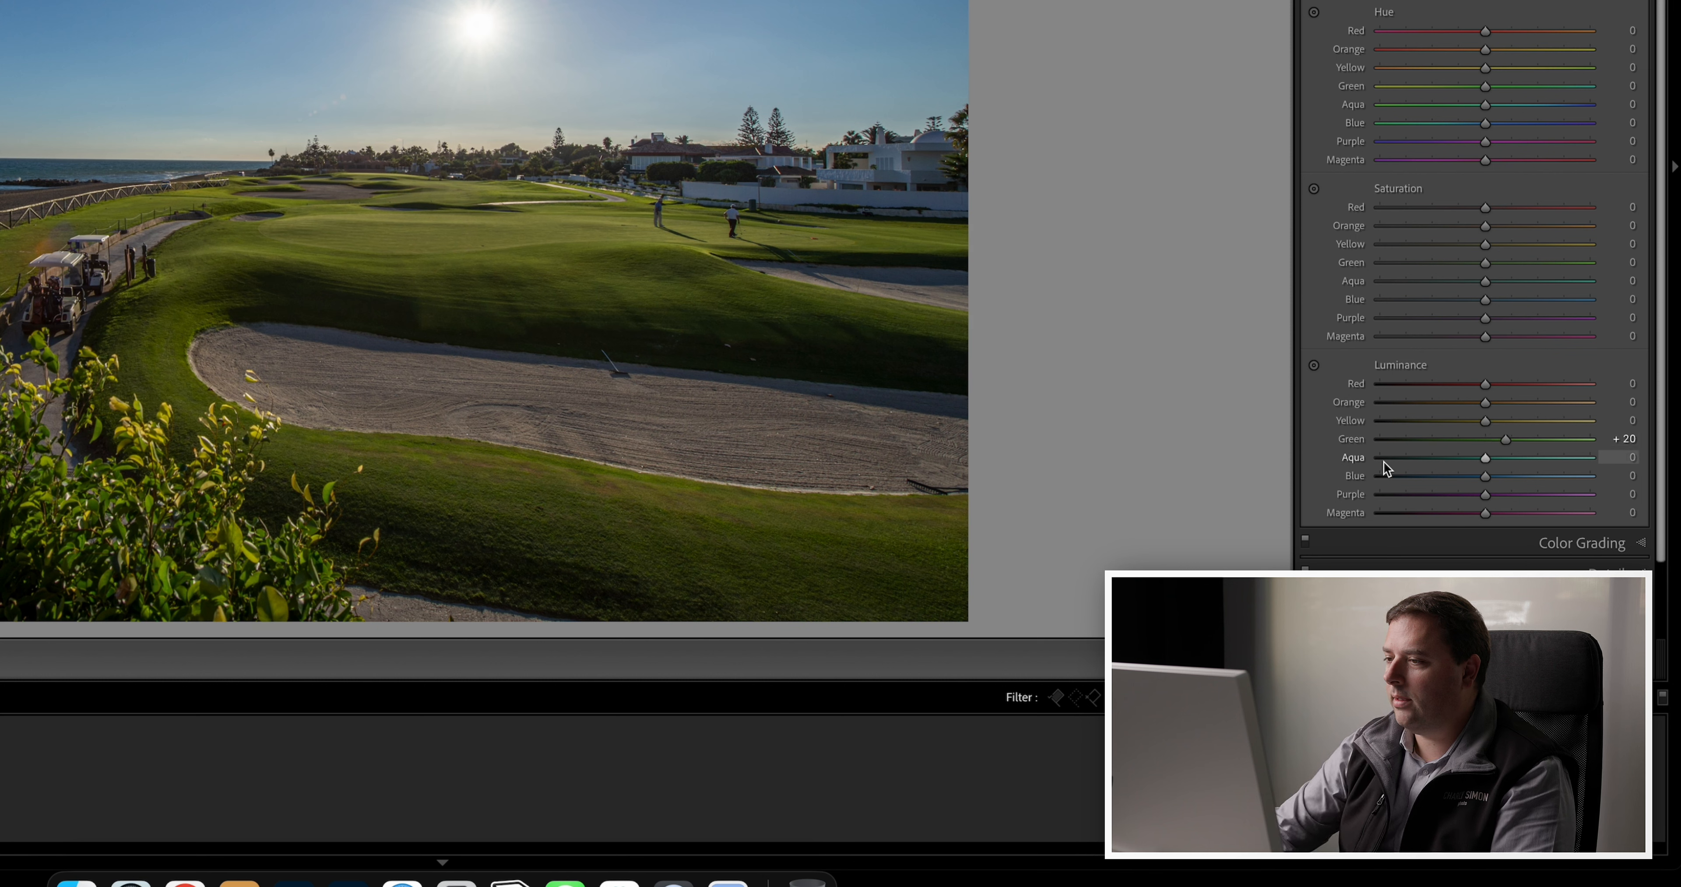
left_click(1495, 423)
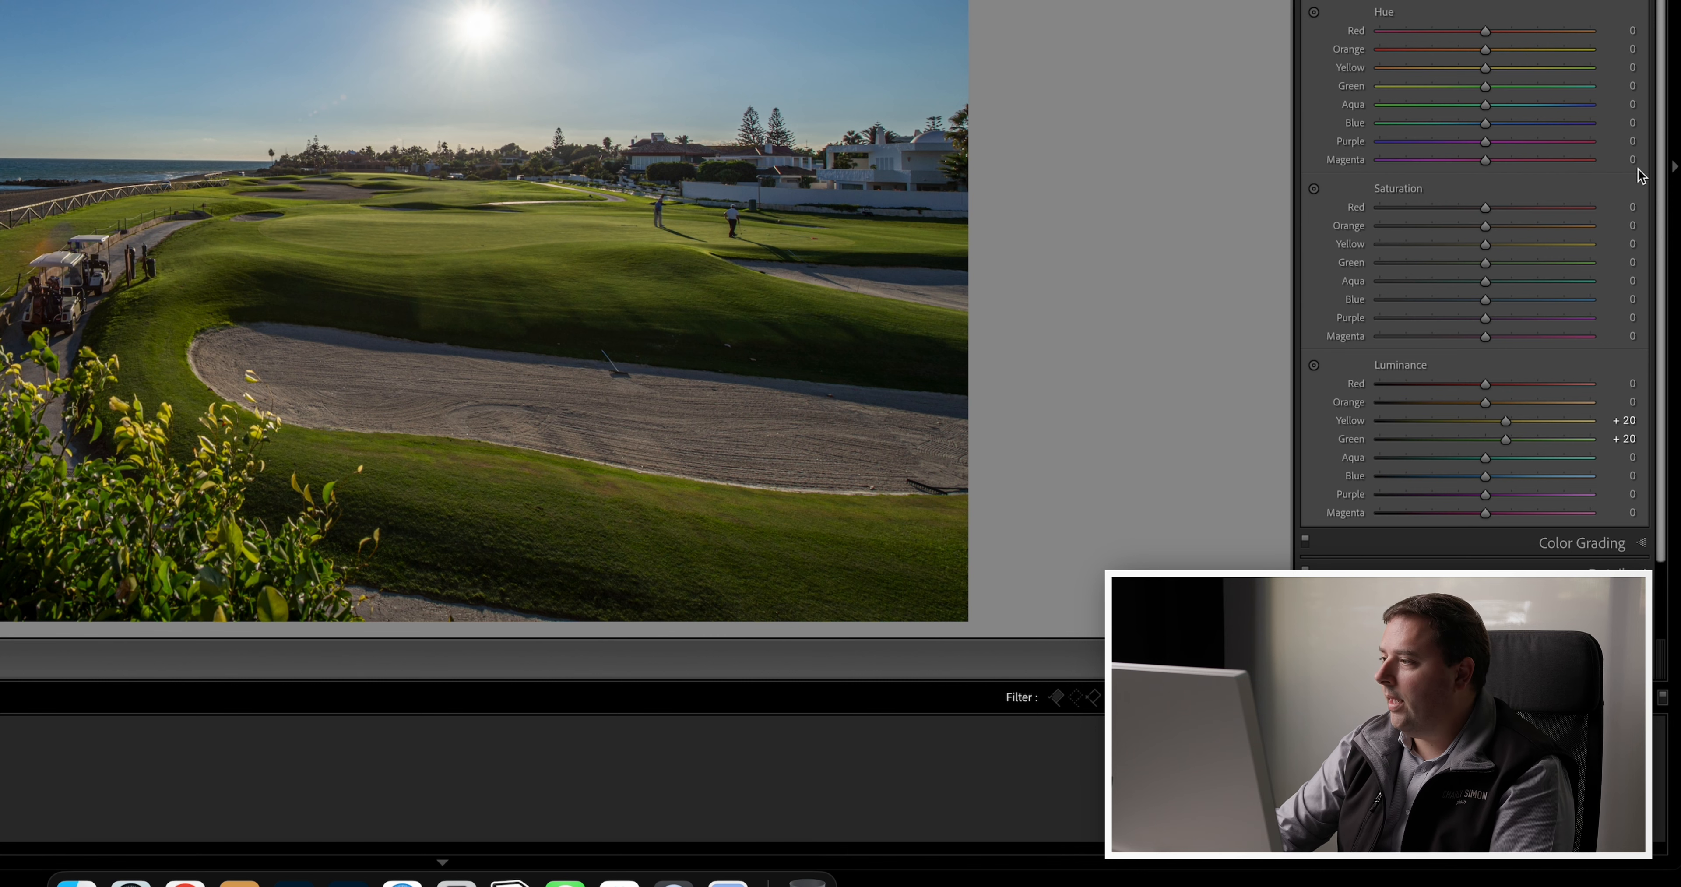
Step: Set the blue luminance to -15 and the blue saturation to +10 in the HSL adjustments
key("Down")
key("Down")
key("Down")
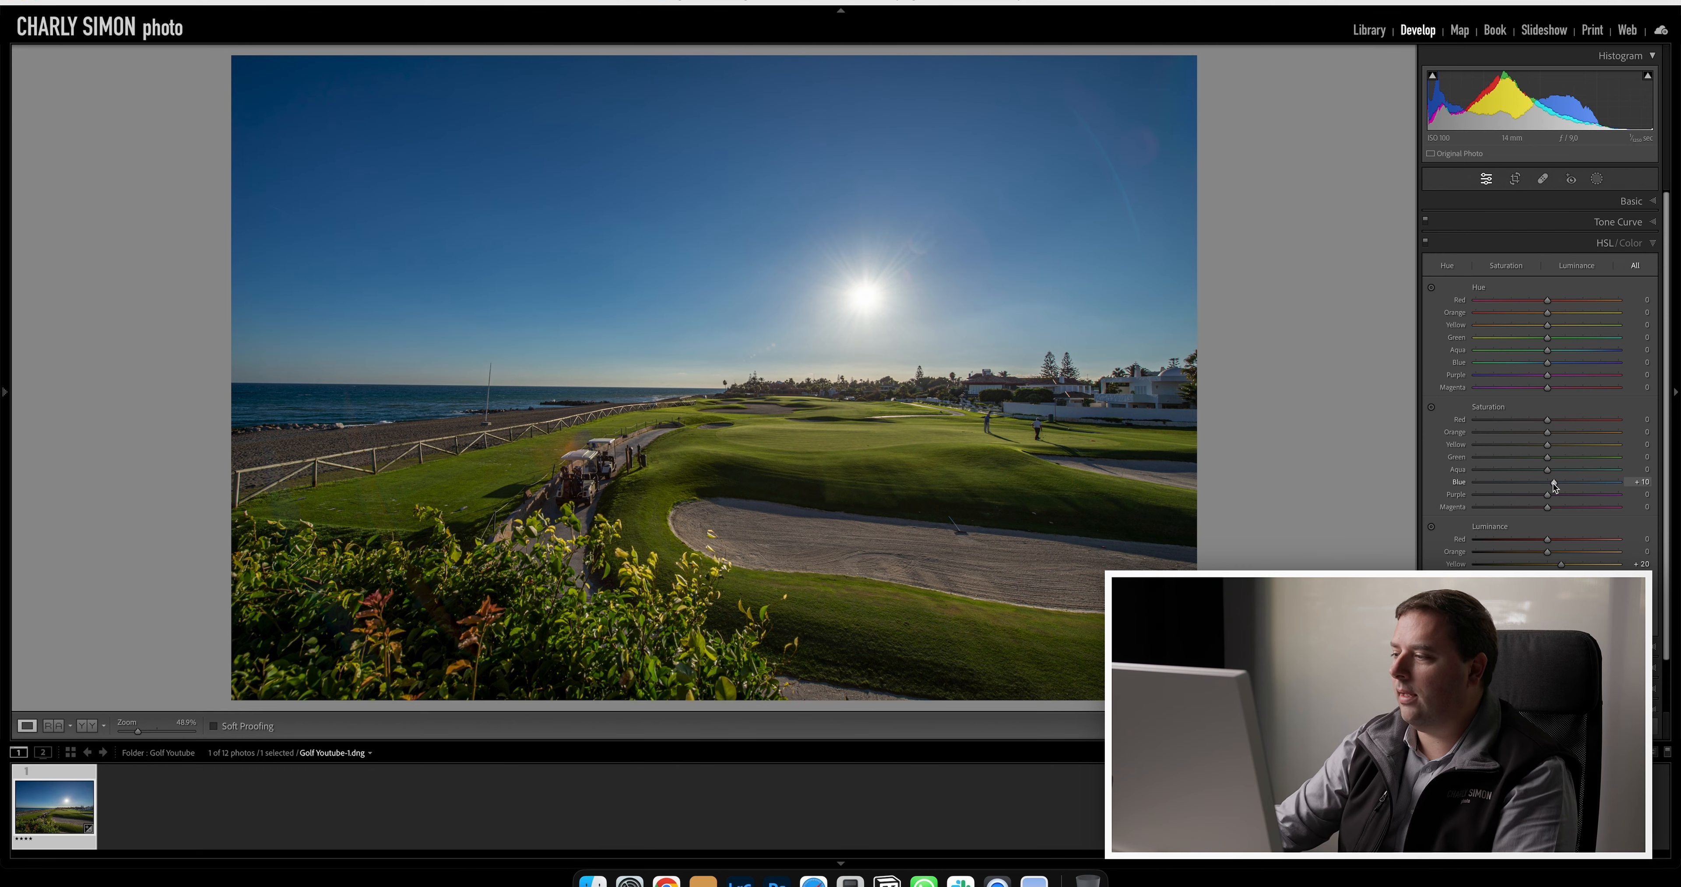
Step: Set the sharpening Amount to 80 and compare the photo before and after
scroll(1587, 554, "down", 1)
scroll(1588, 555, "down", 3)
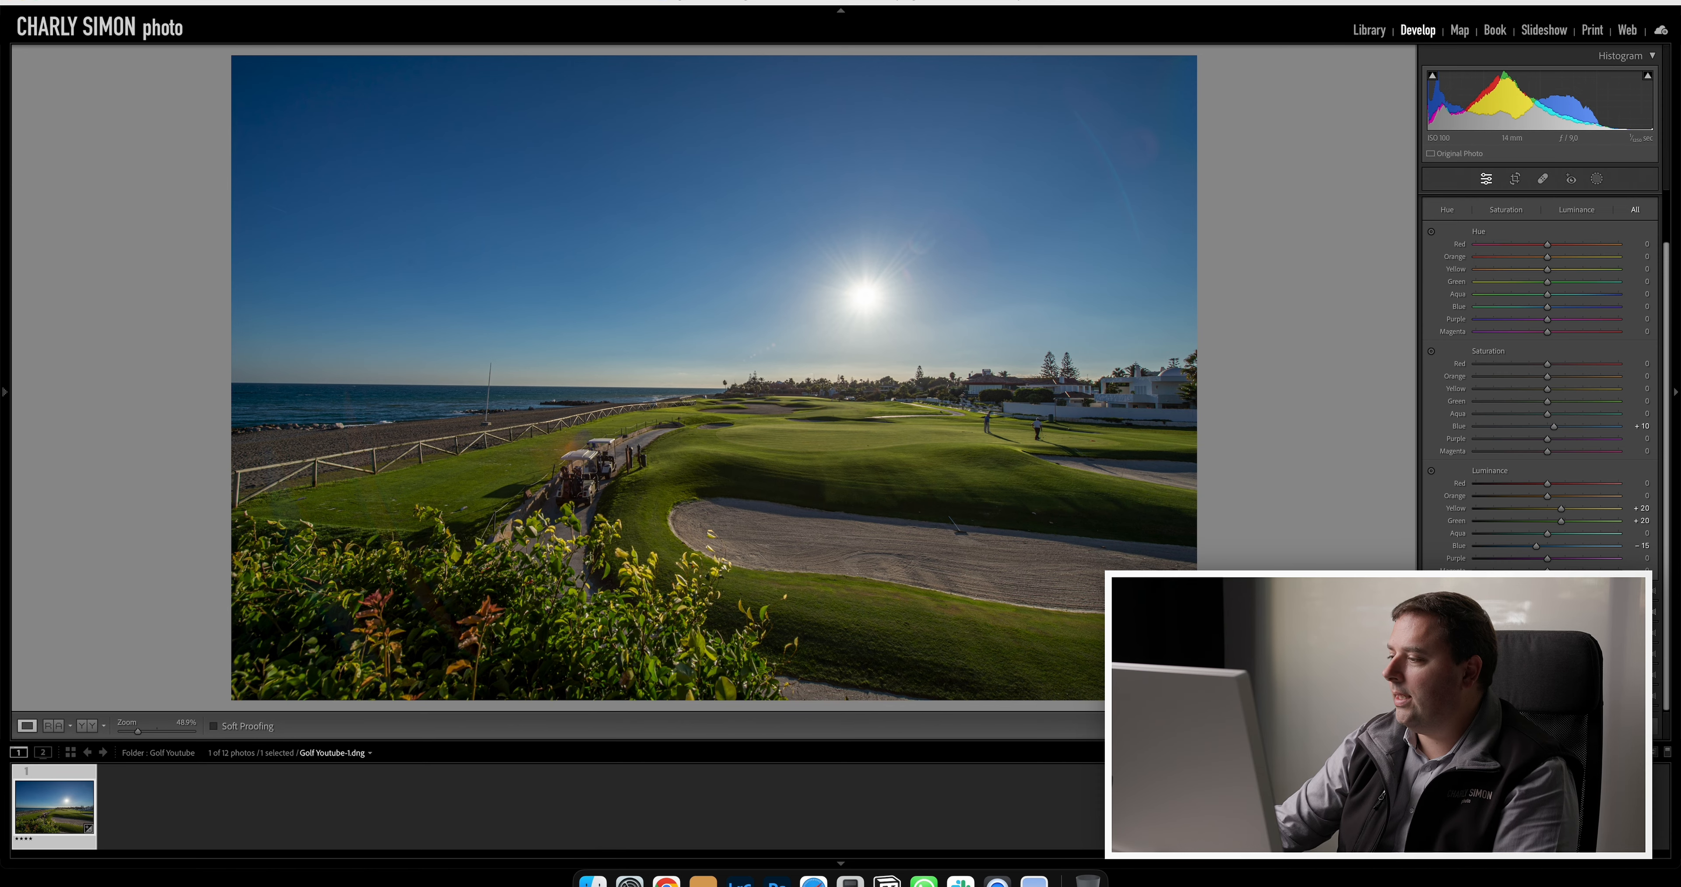
left_click(1555, 612)
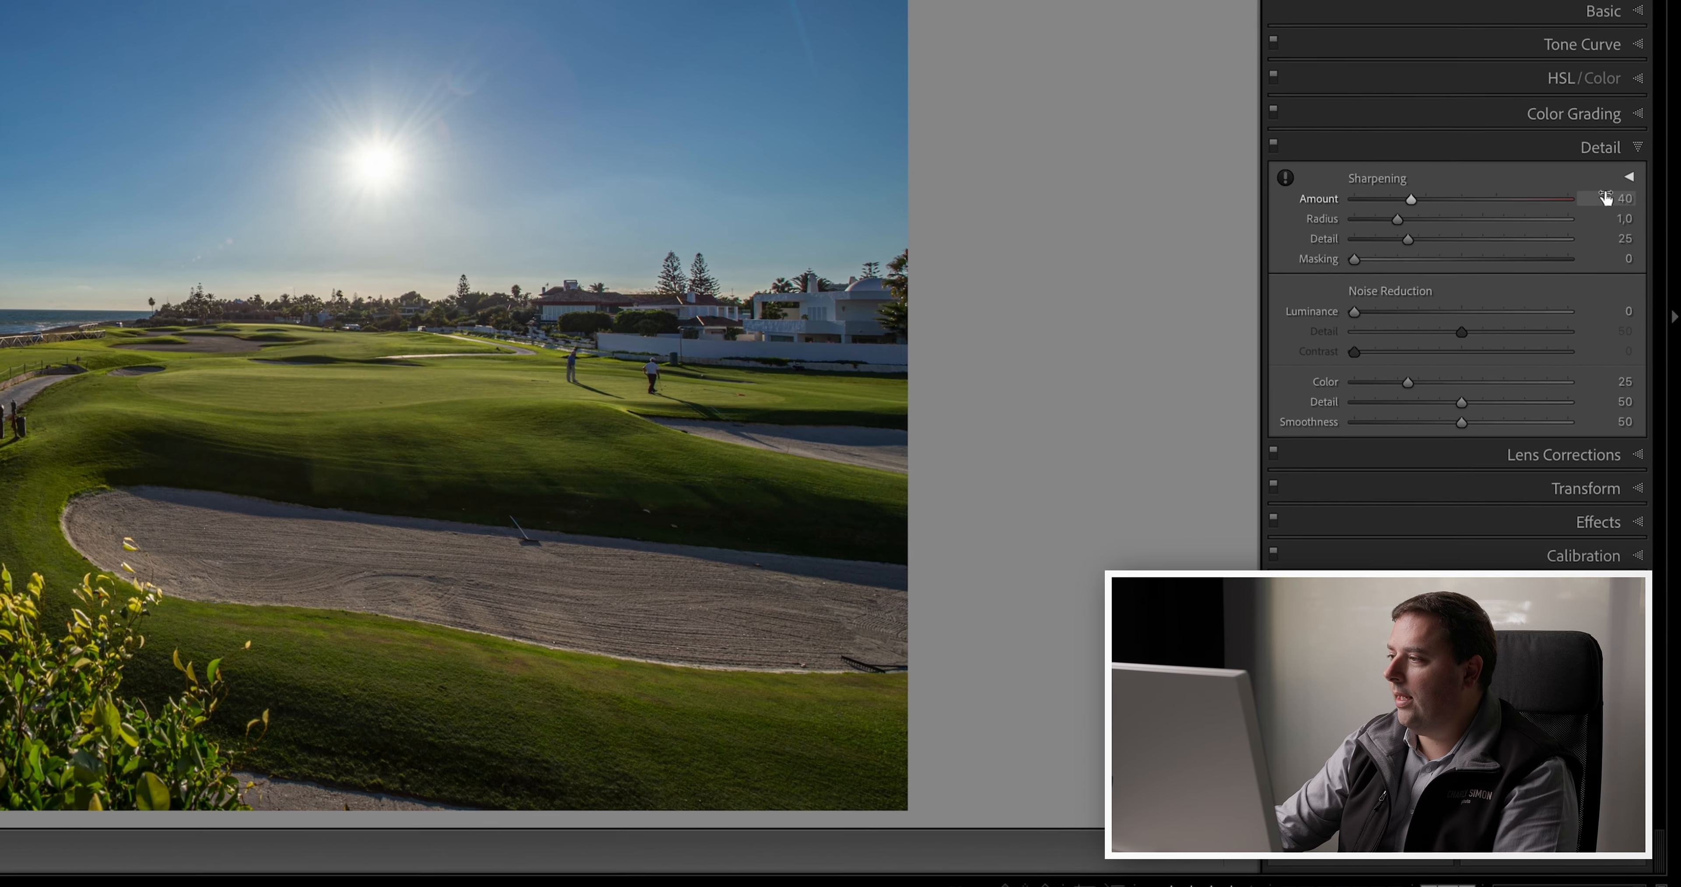
left_click(1609, 197)
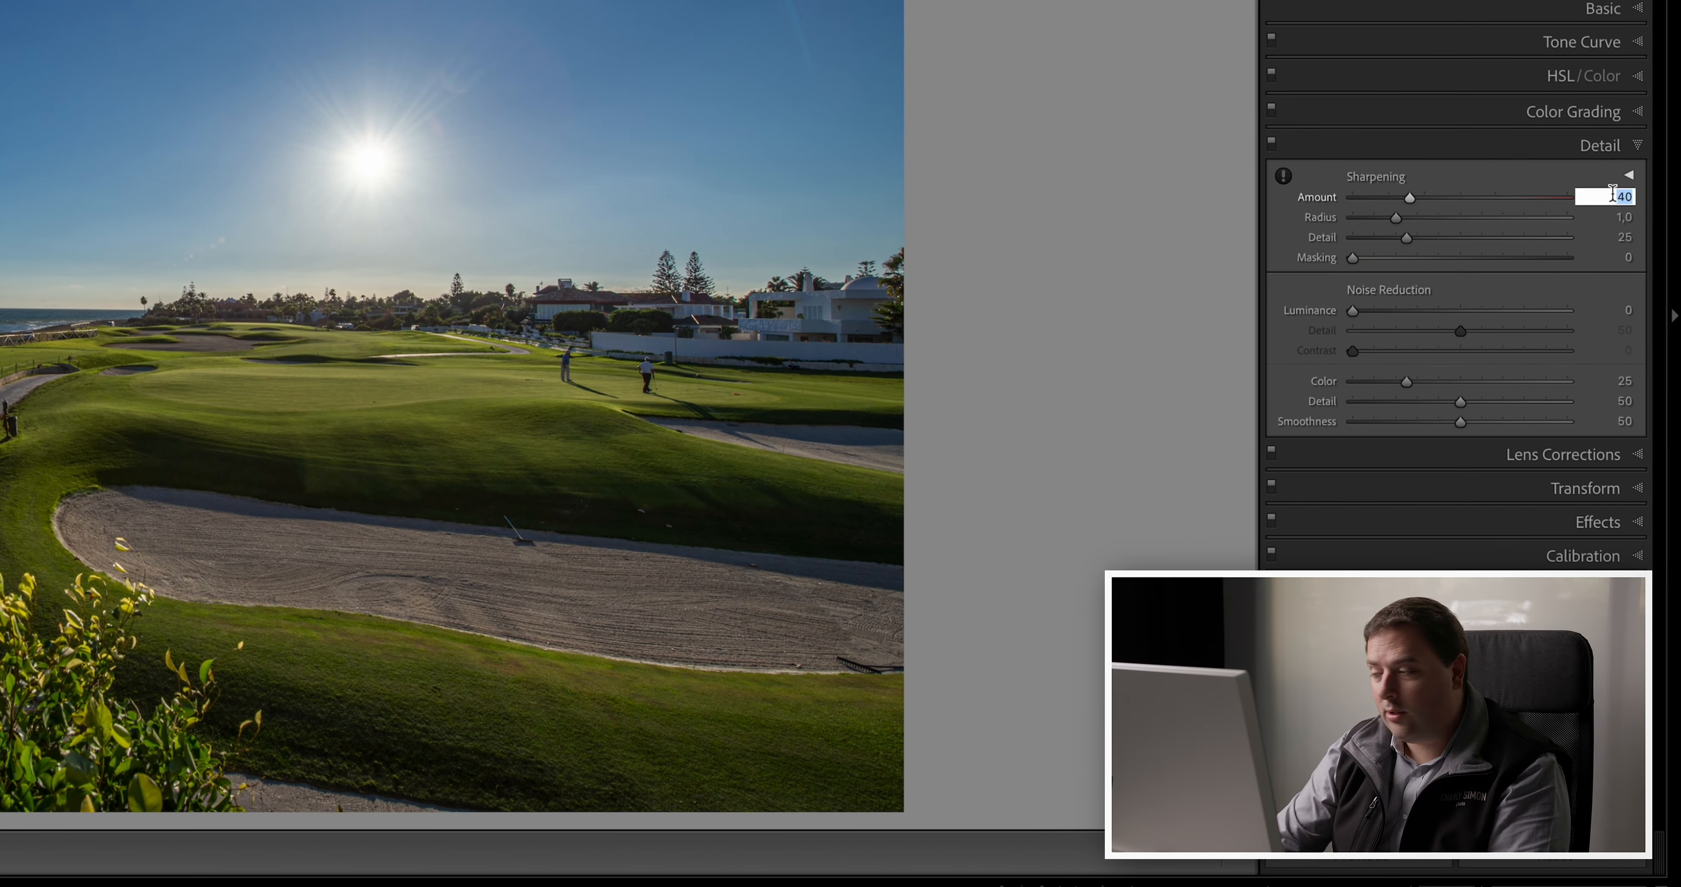
type("80")
key("Return")
key("y")
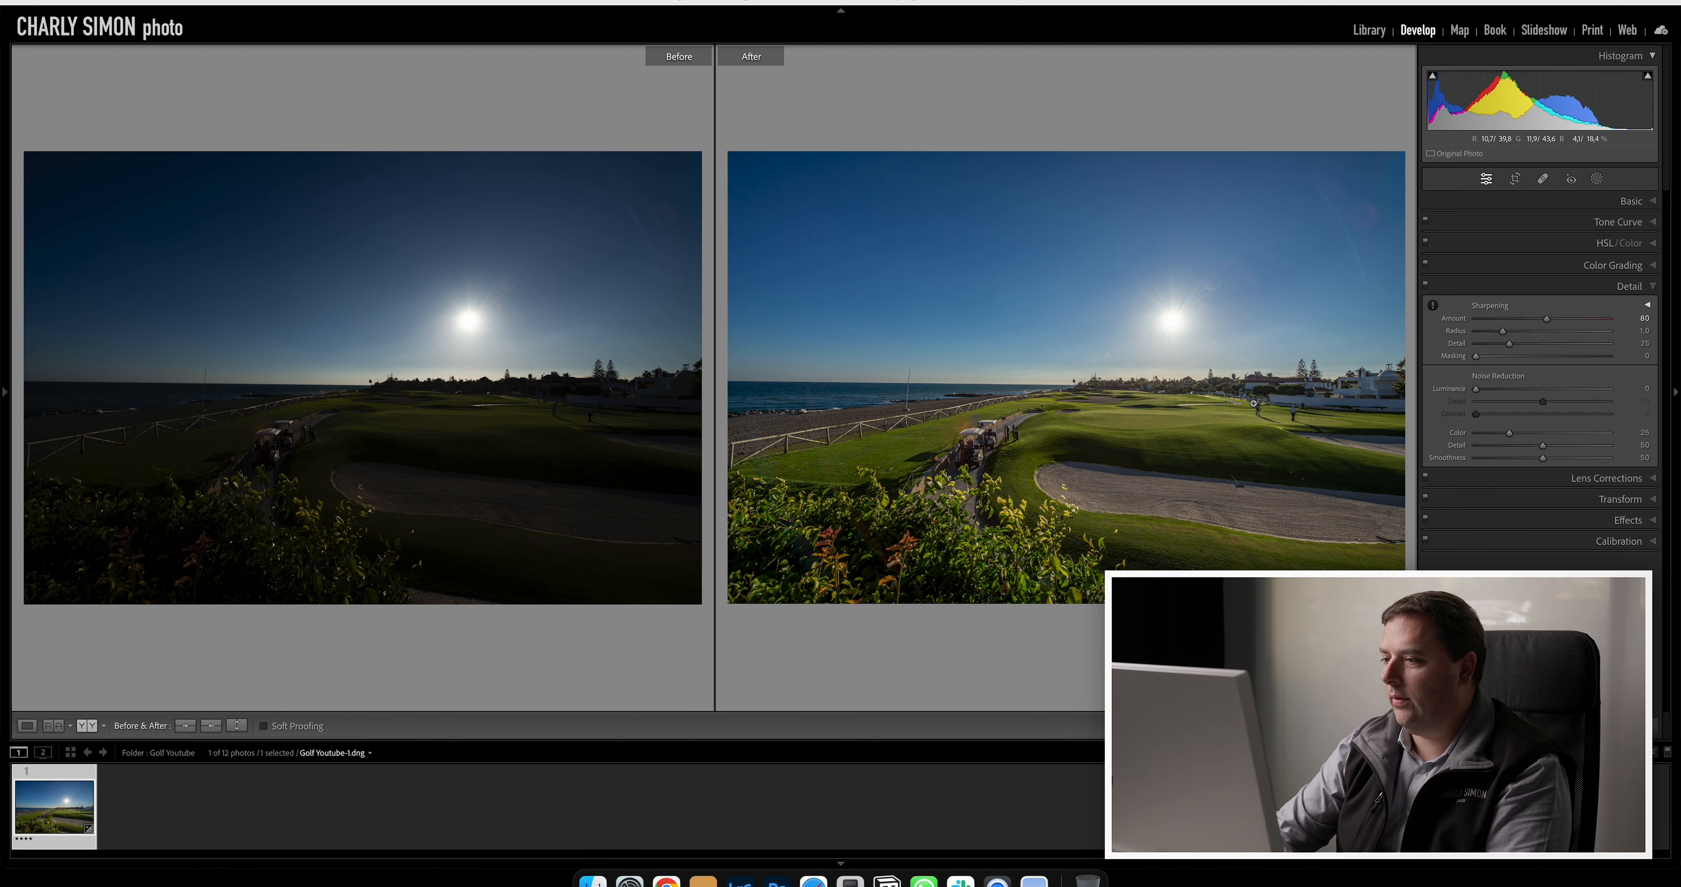
key("y")
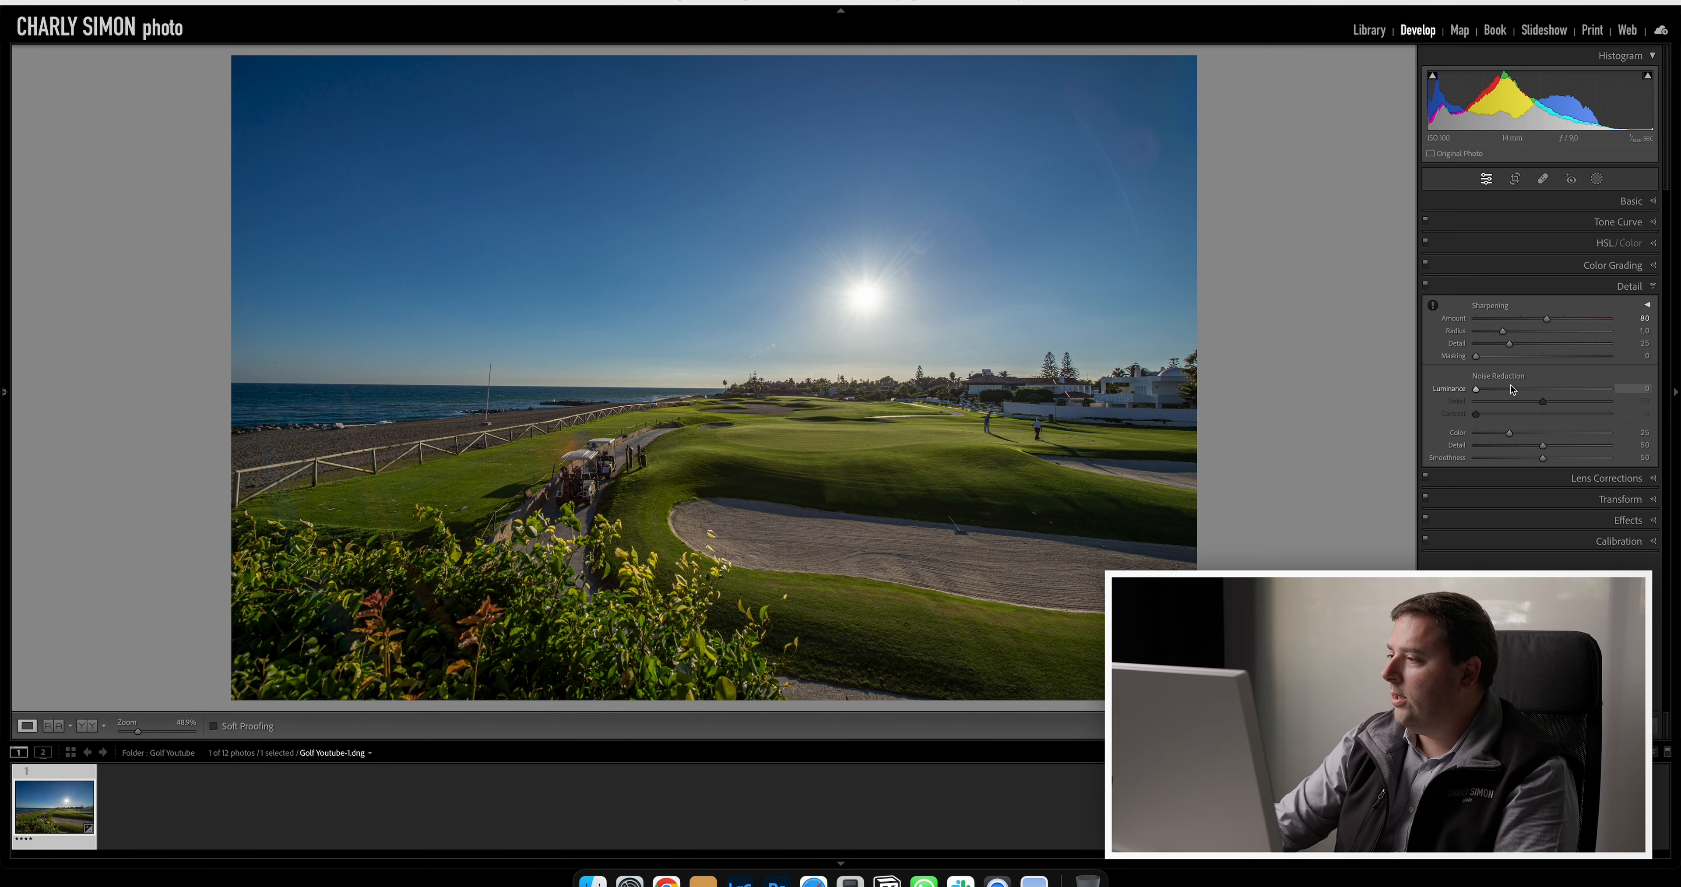
Step: Turn on Remove Chromatic Aberration and Enable Profile Corrections, and check the lens correction by switching it off and on
left_click(1615, 478)
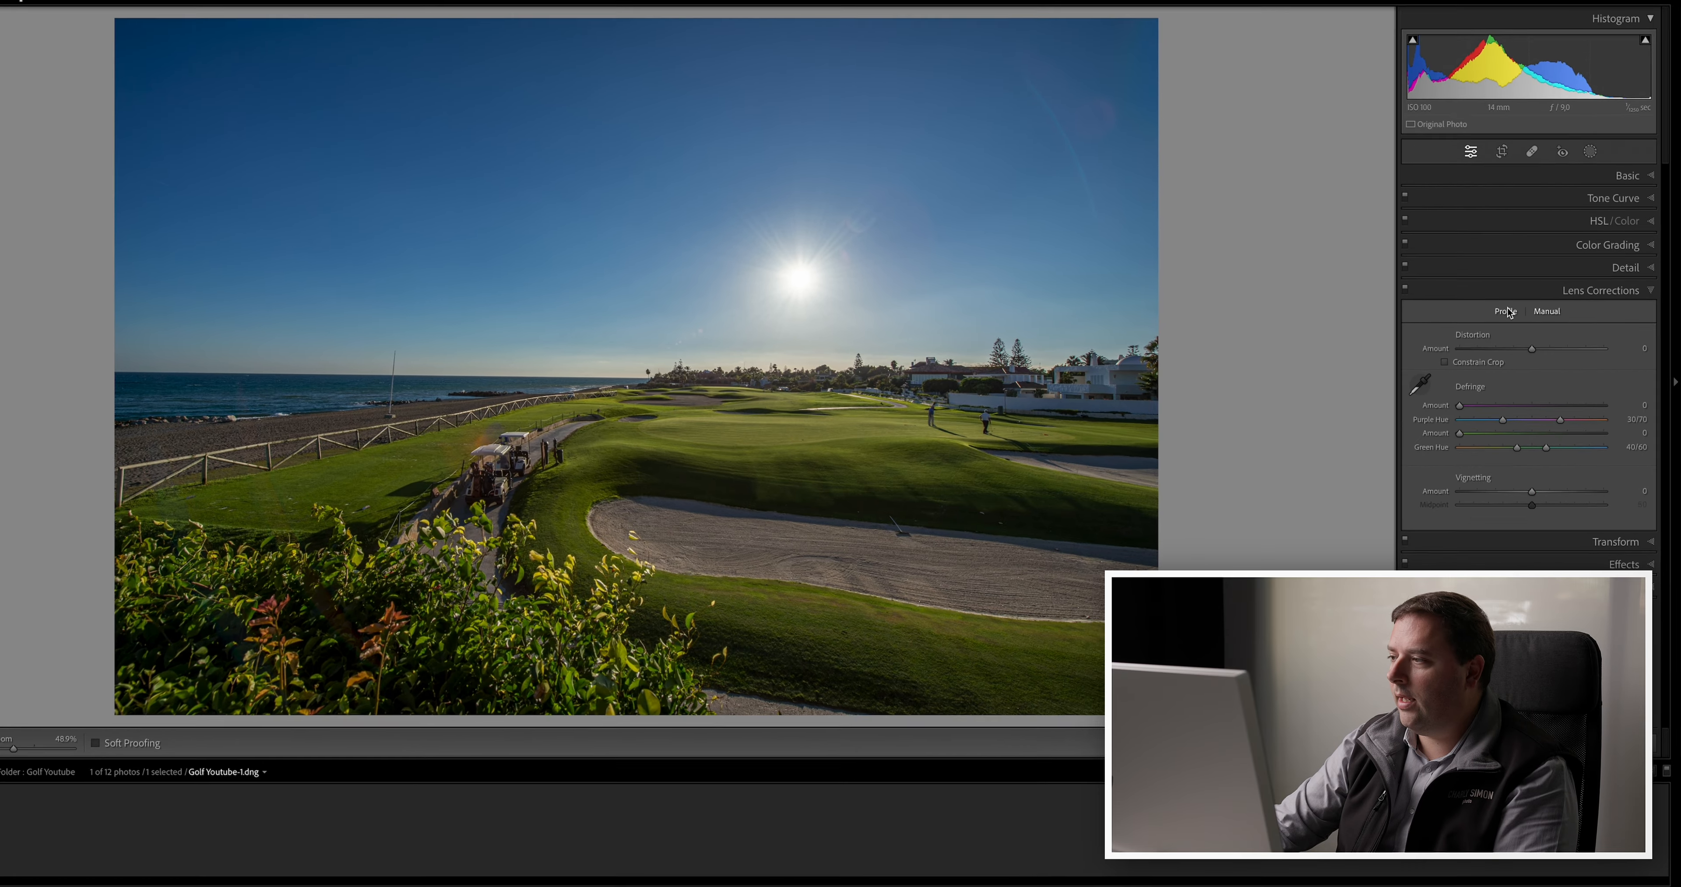
left_click(1508, 312)
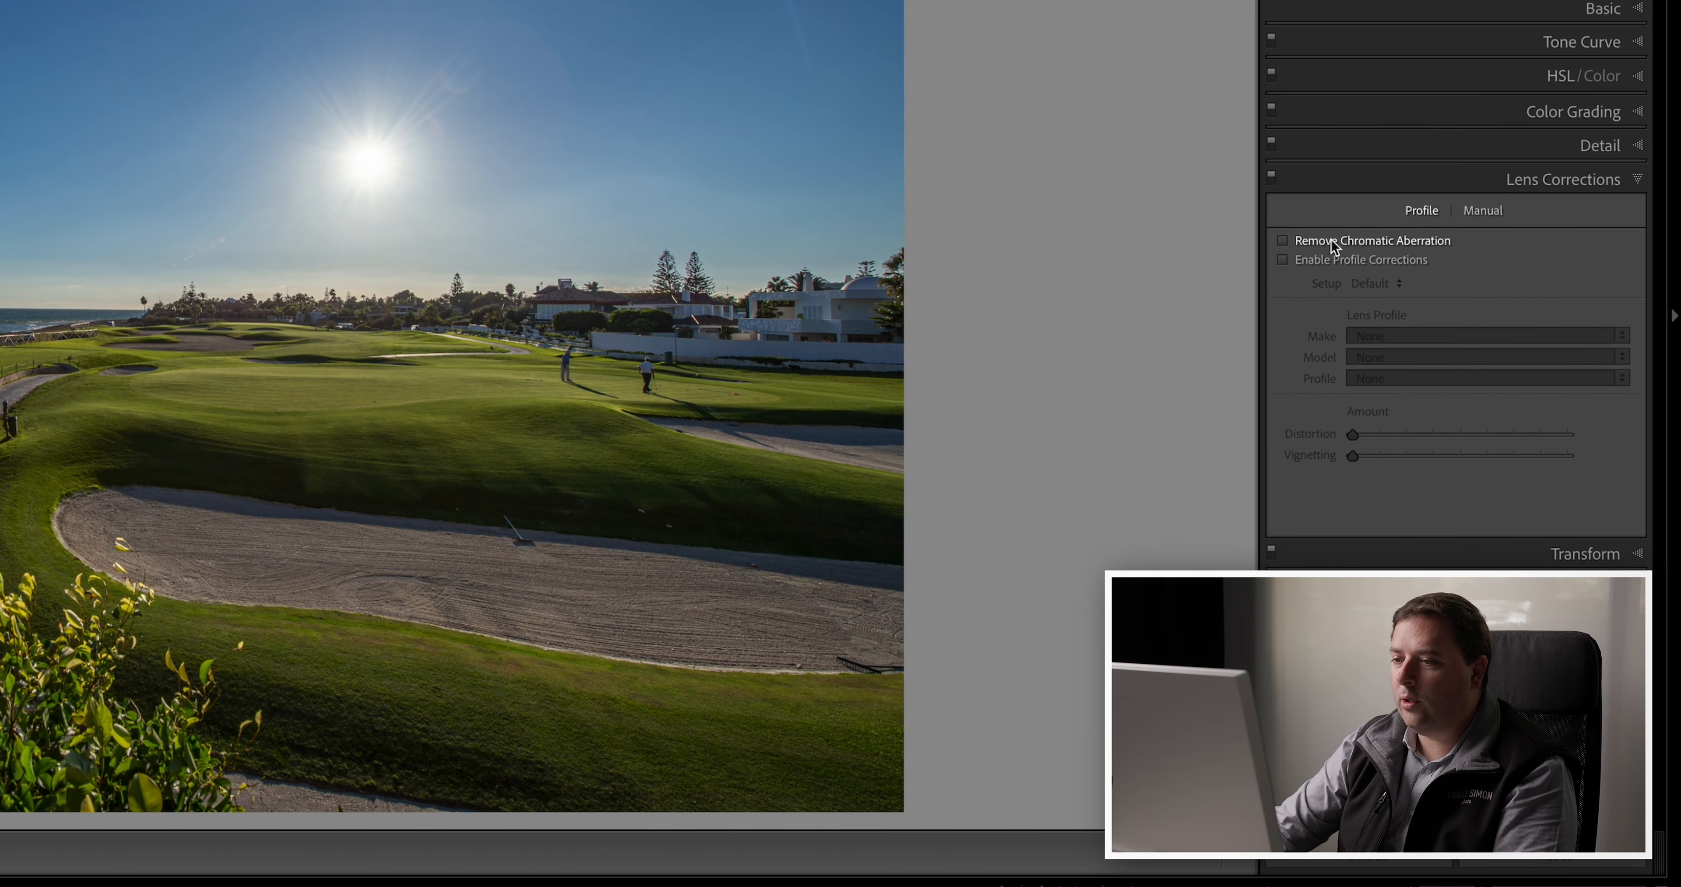
left_click(1332, 239)
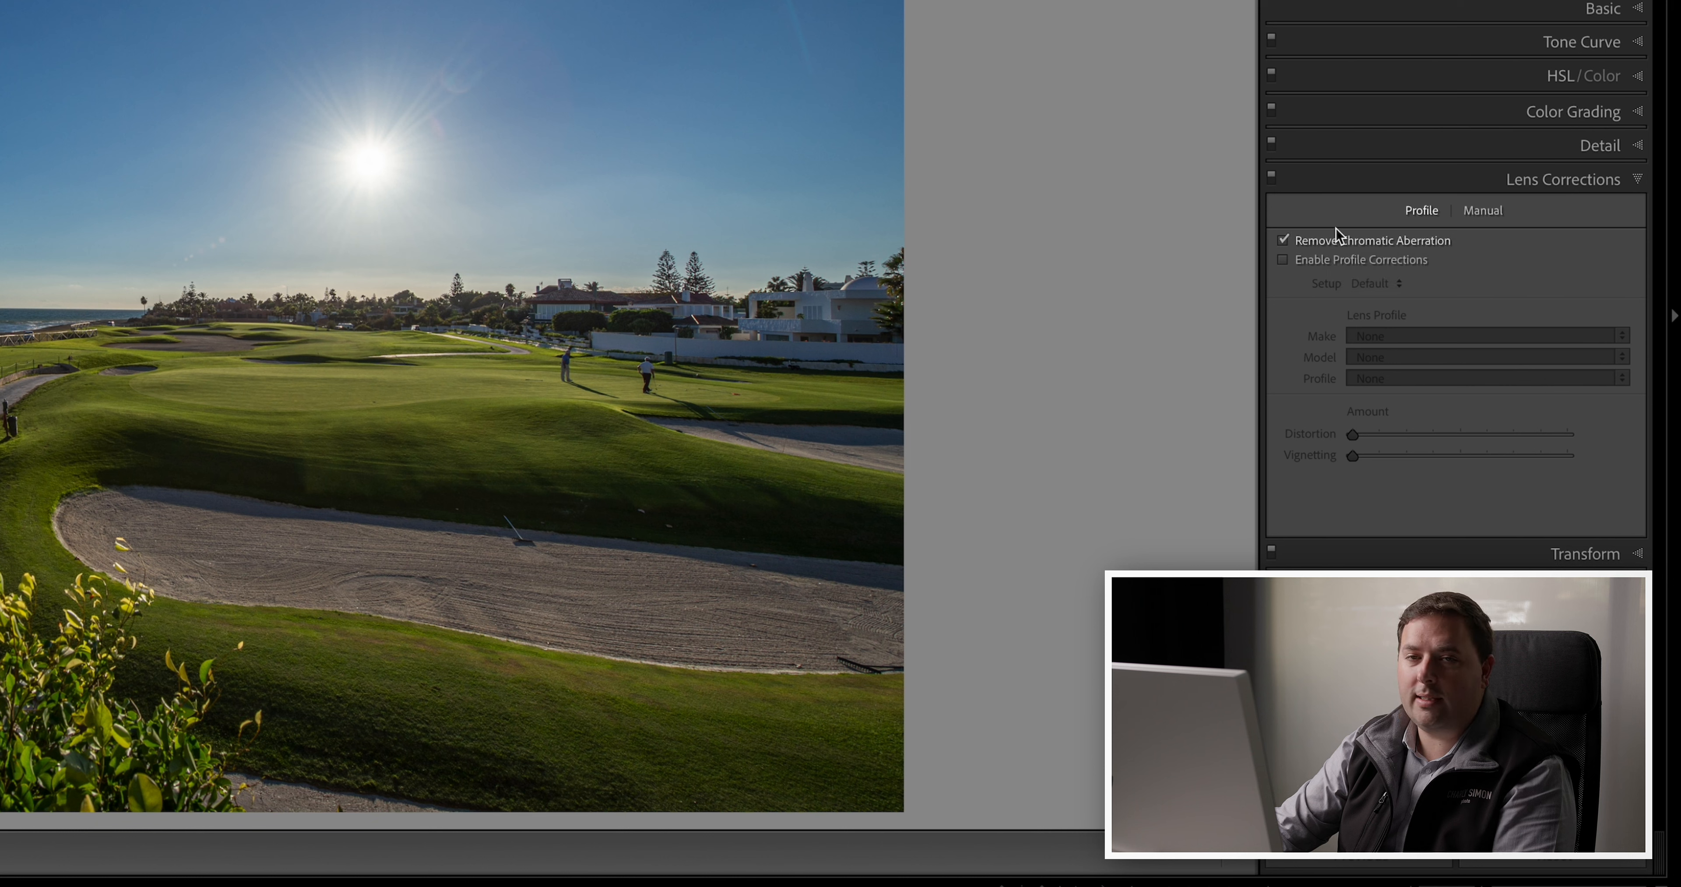
left_click(1361, 258)
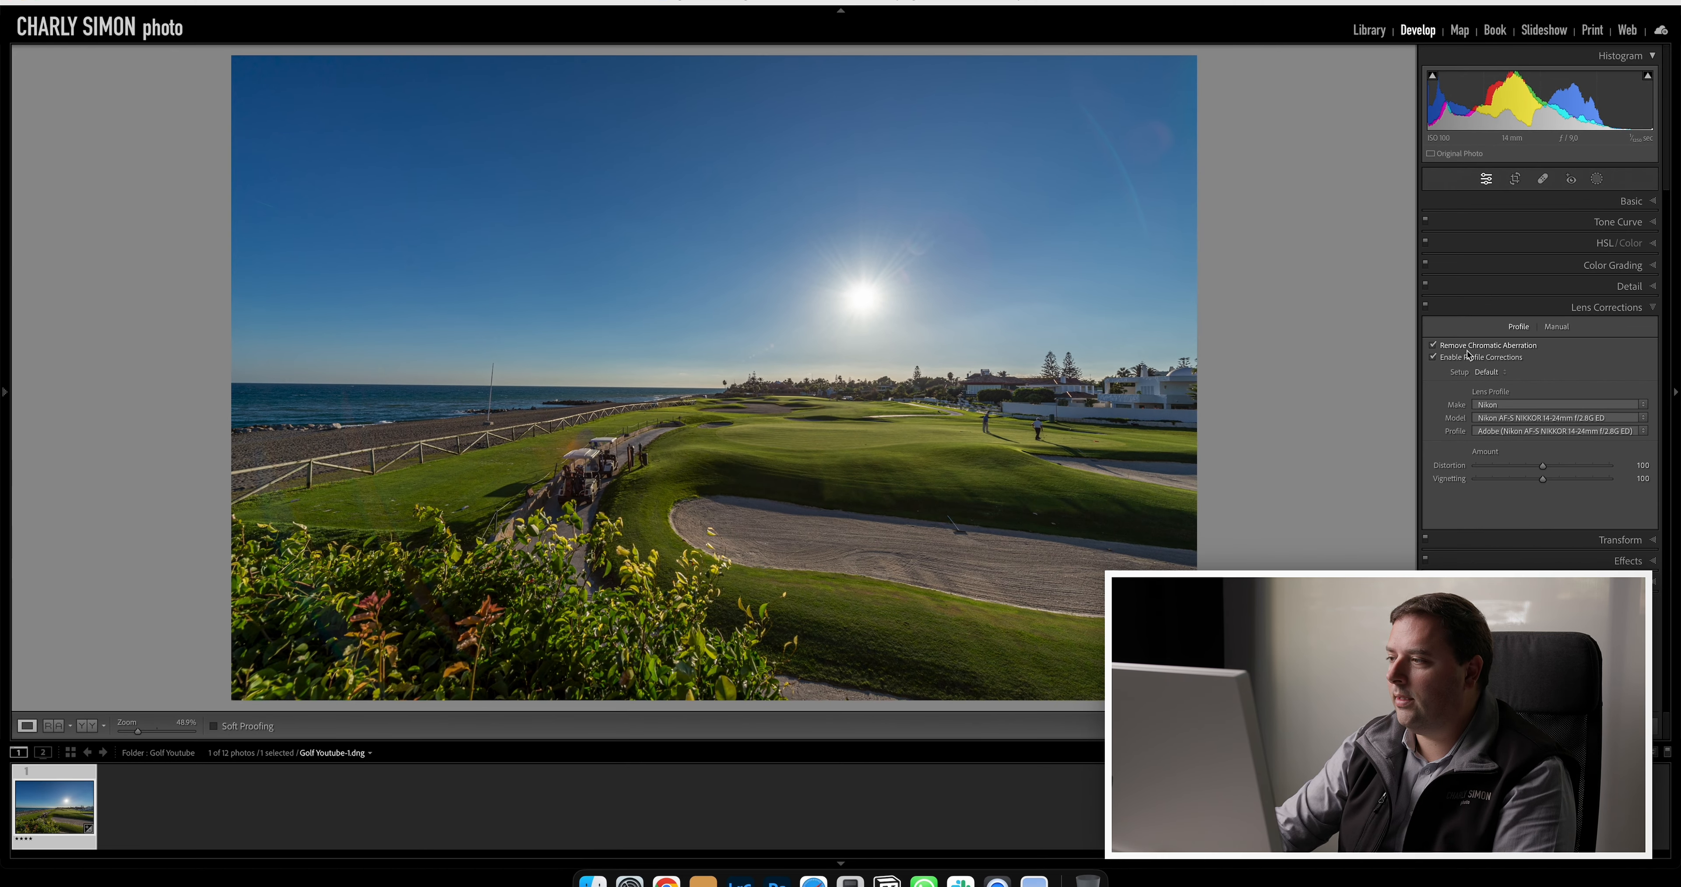
left_click(1405, 308)
left_click(1405, 308)
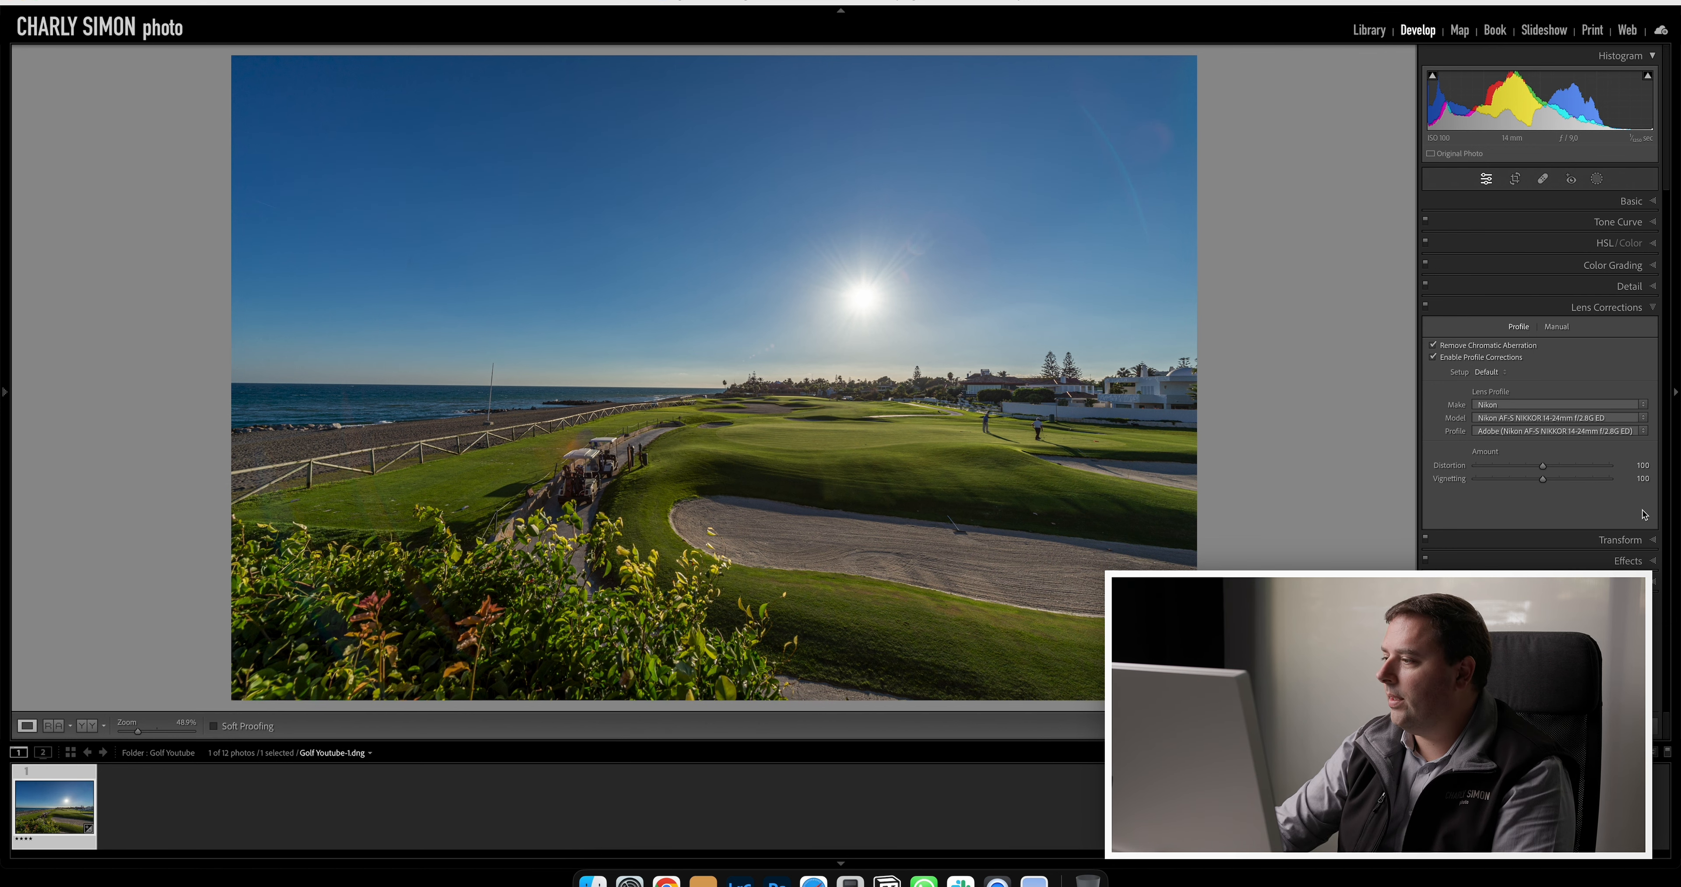
Step: Set the Transform rotation to -0.6 and straighten the photo along the sea horizon
left_click(1625, 539)
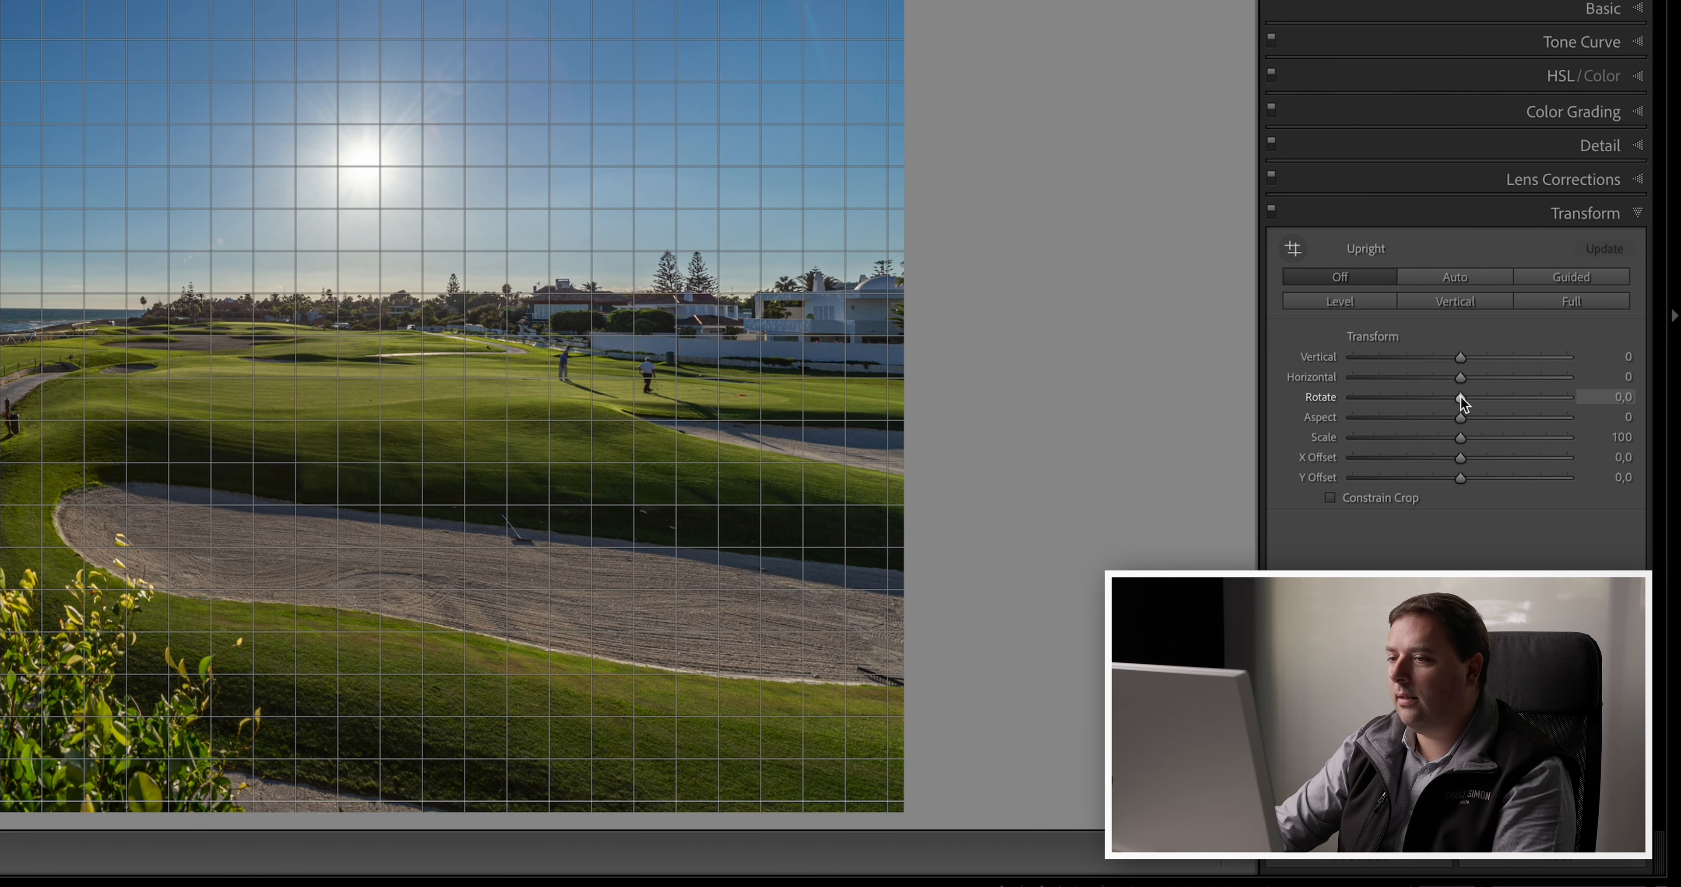
left_click_drag(1460, 397, 1482, 408)
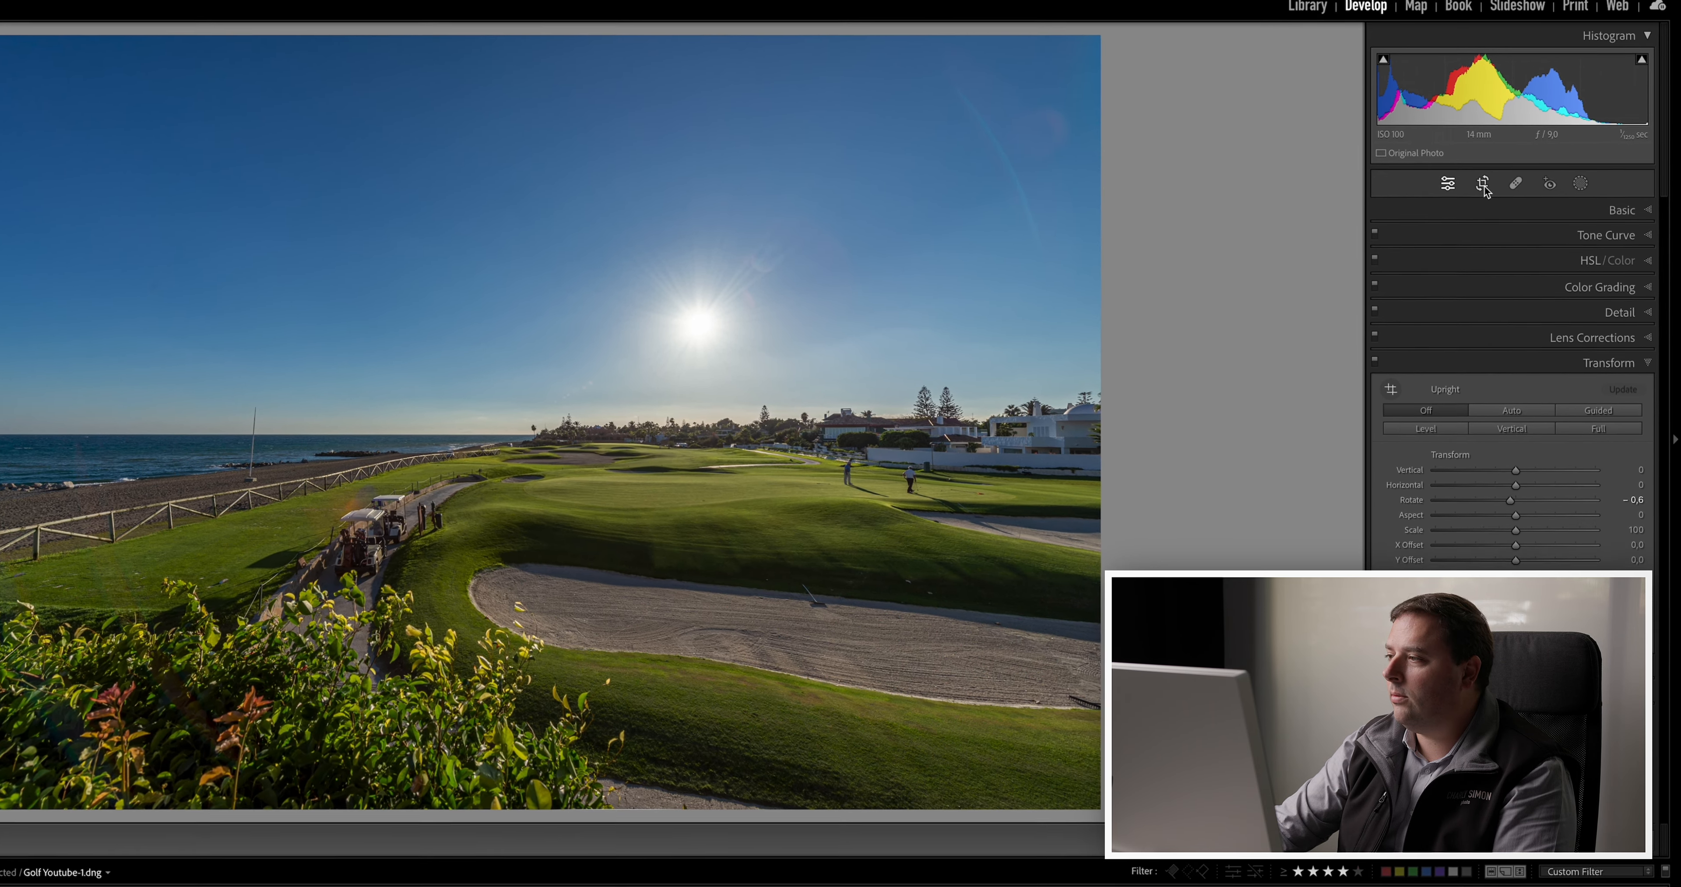
left_click(1490, 146)
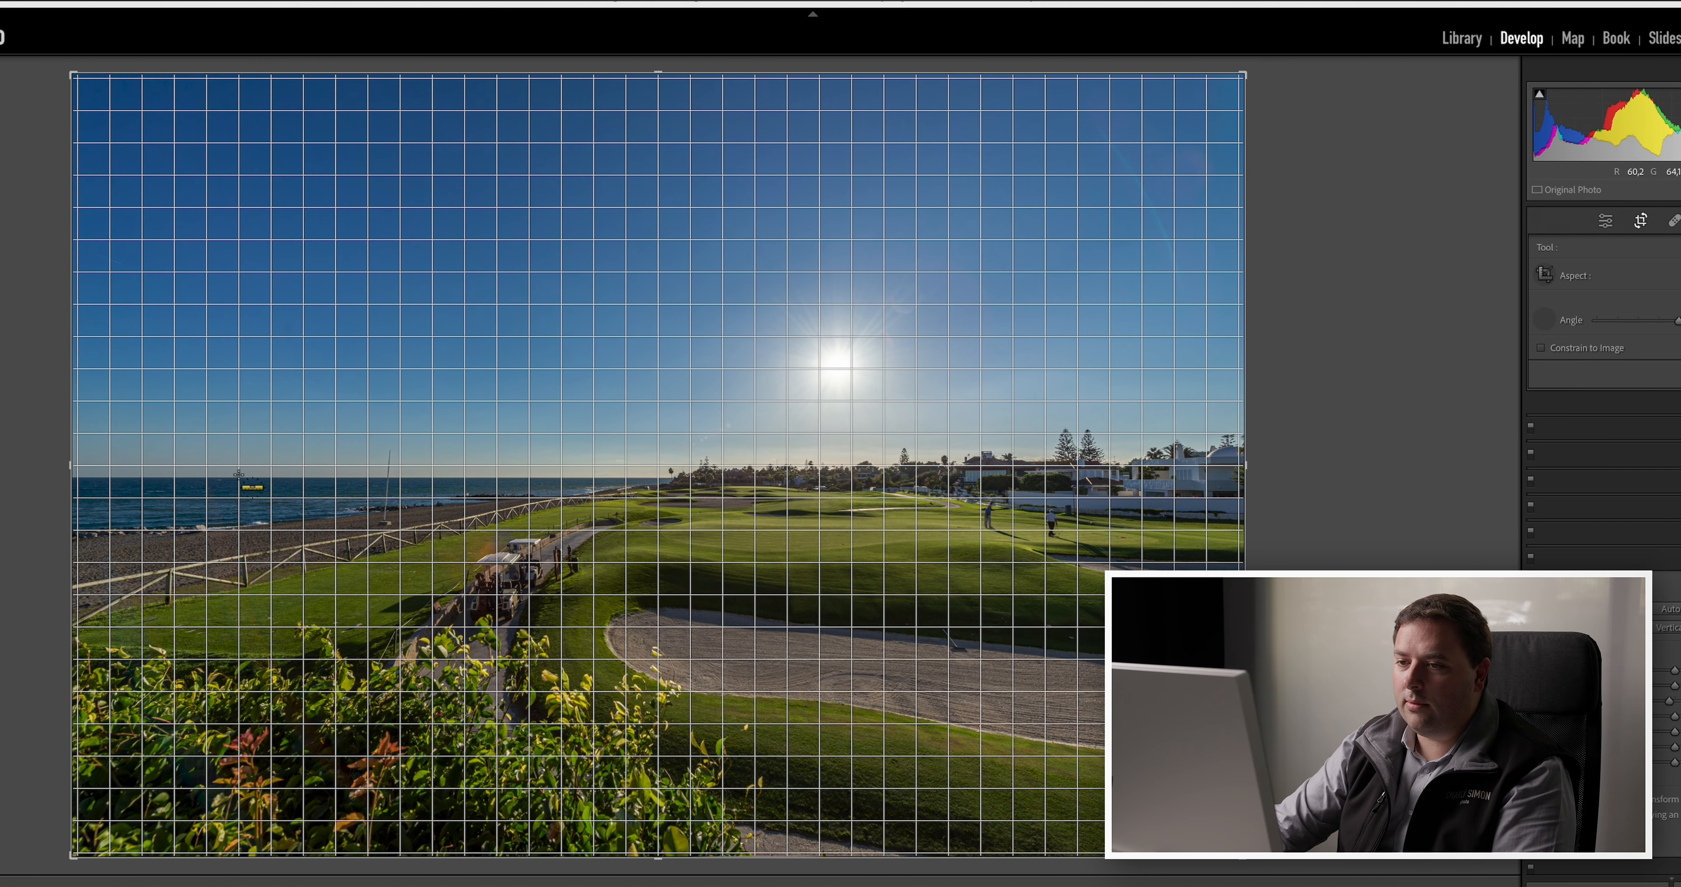
left_click_drag(125, 478, 656, 477)
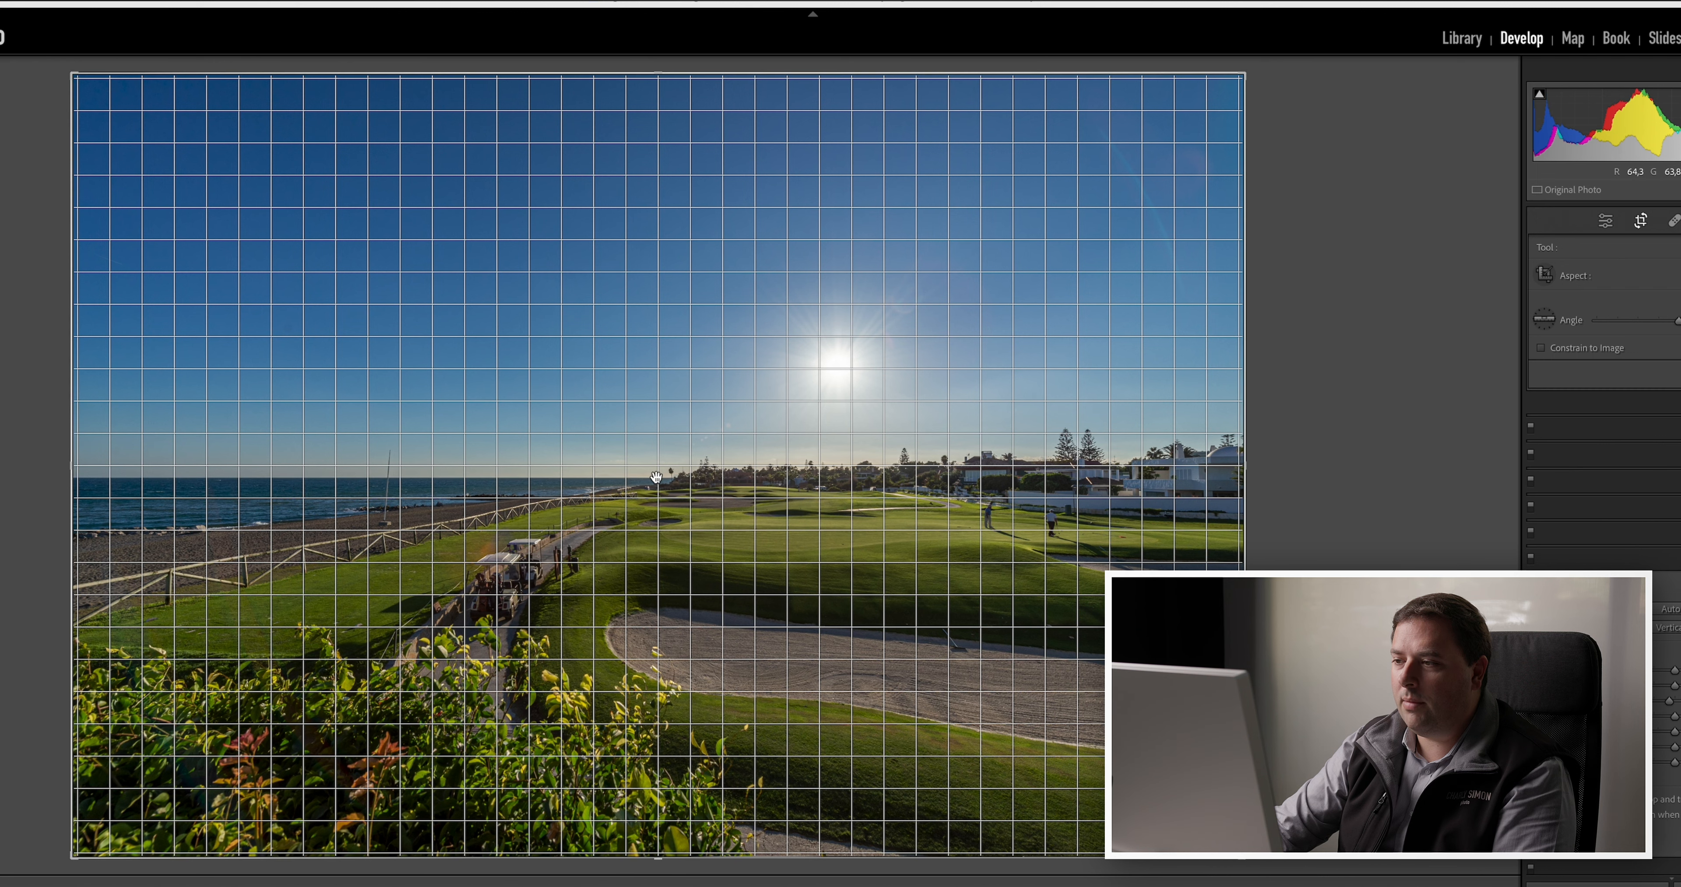
key("Return")
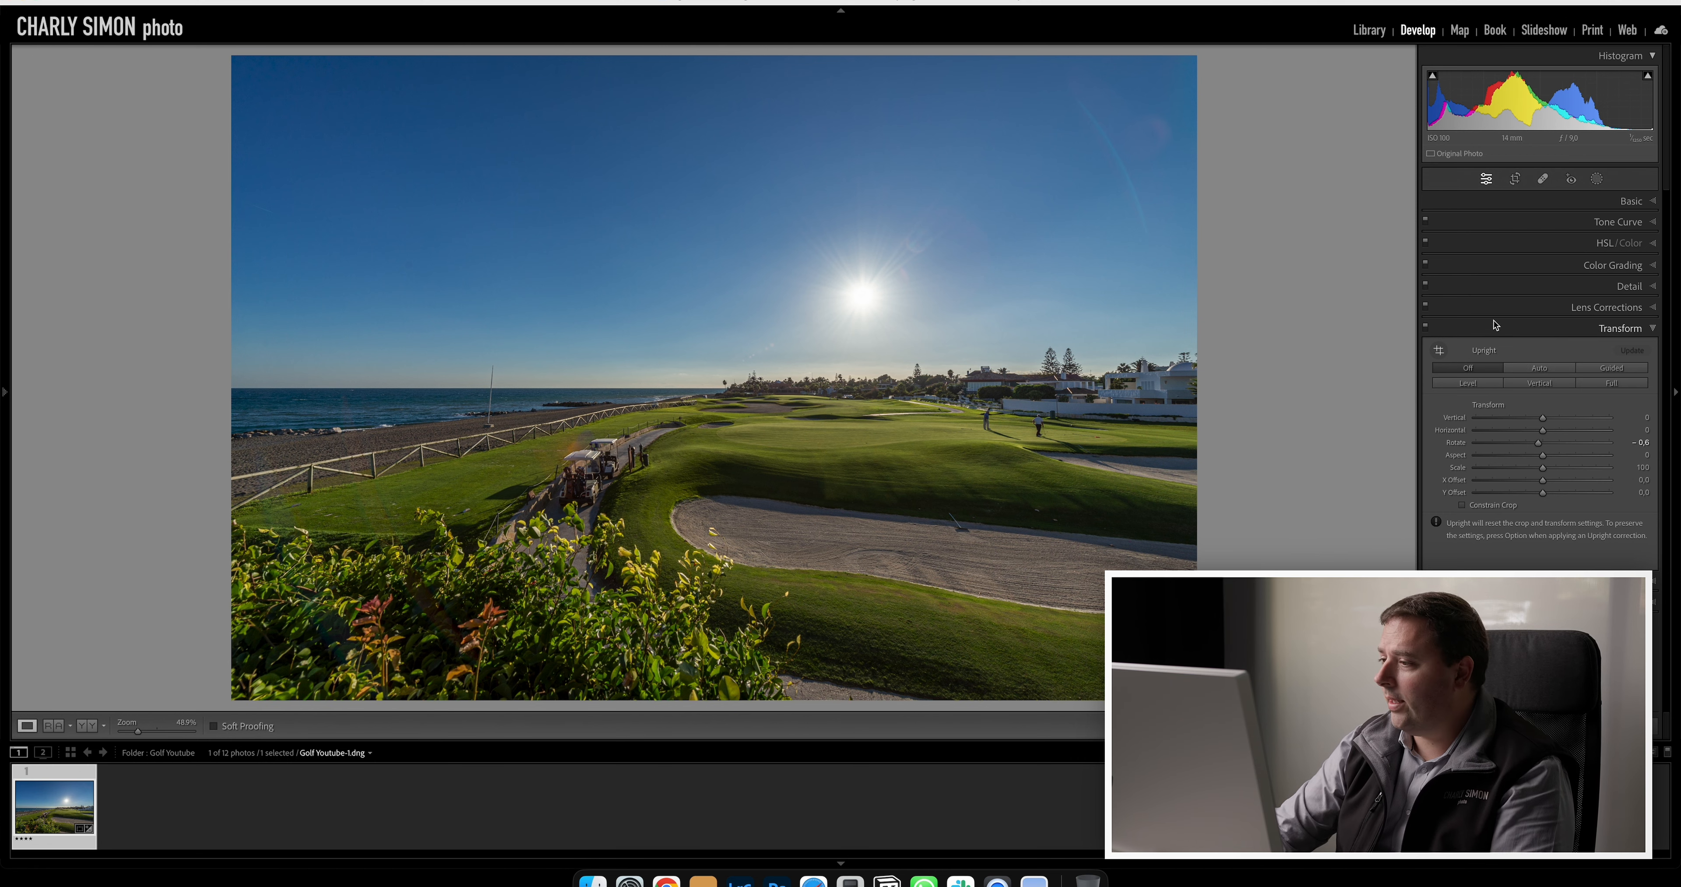
Step: Crop the photo to a wider format with the aspect ratio unlocked, trimming the foreground bushes, the right edge and the upper sky
left_click(1627, 581)
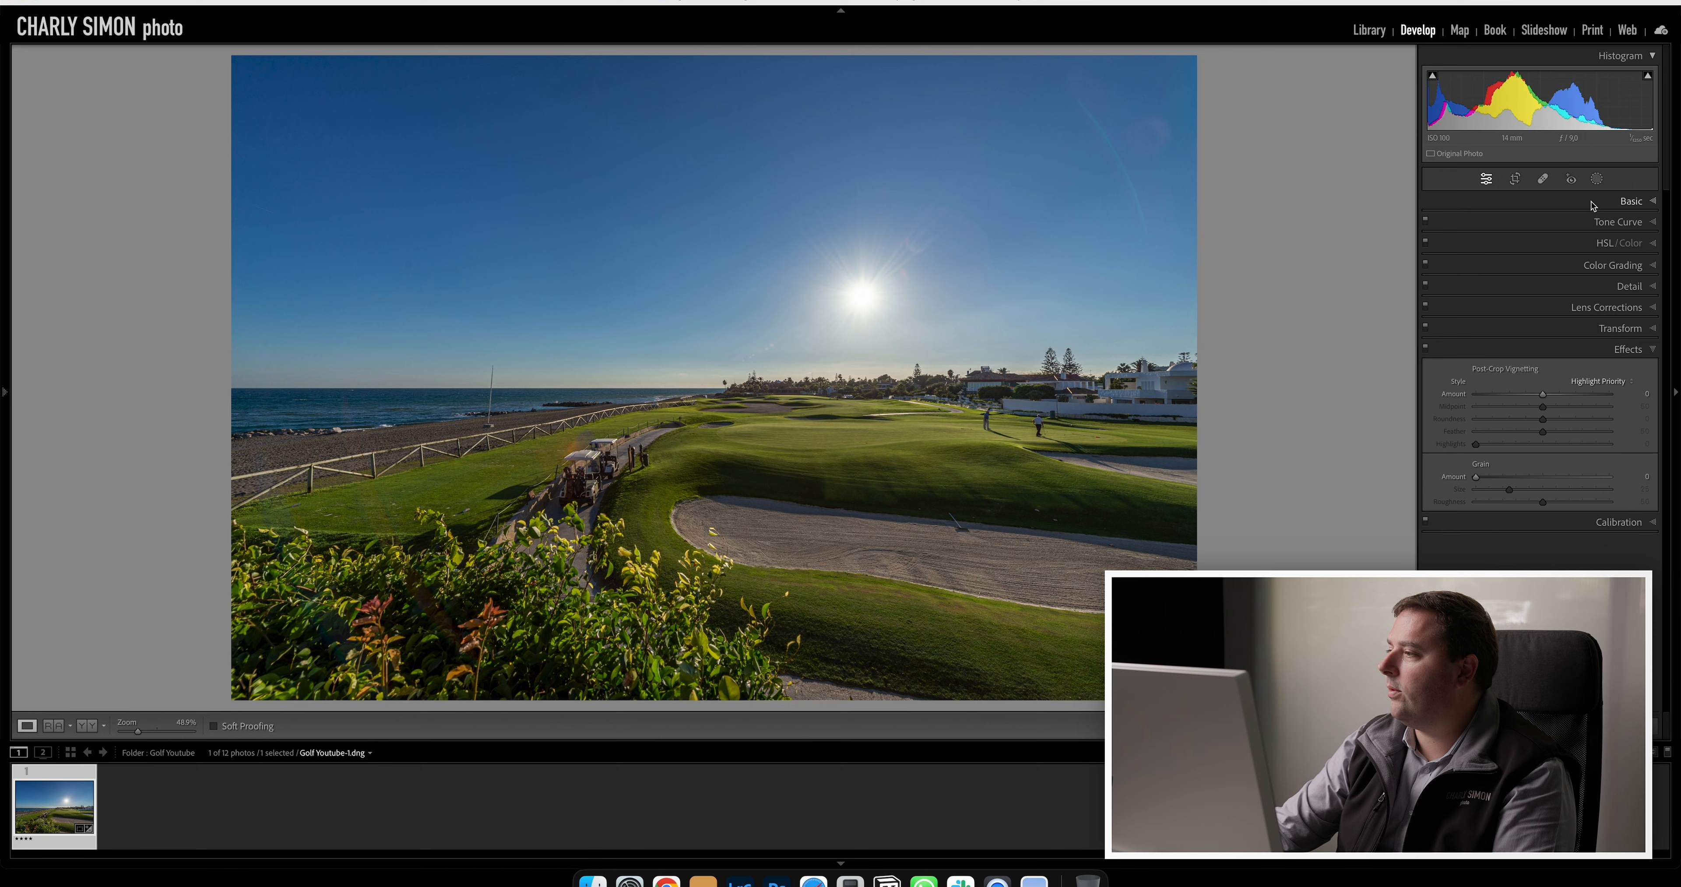
left_click(1631, 201)
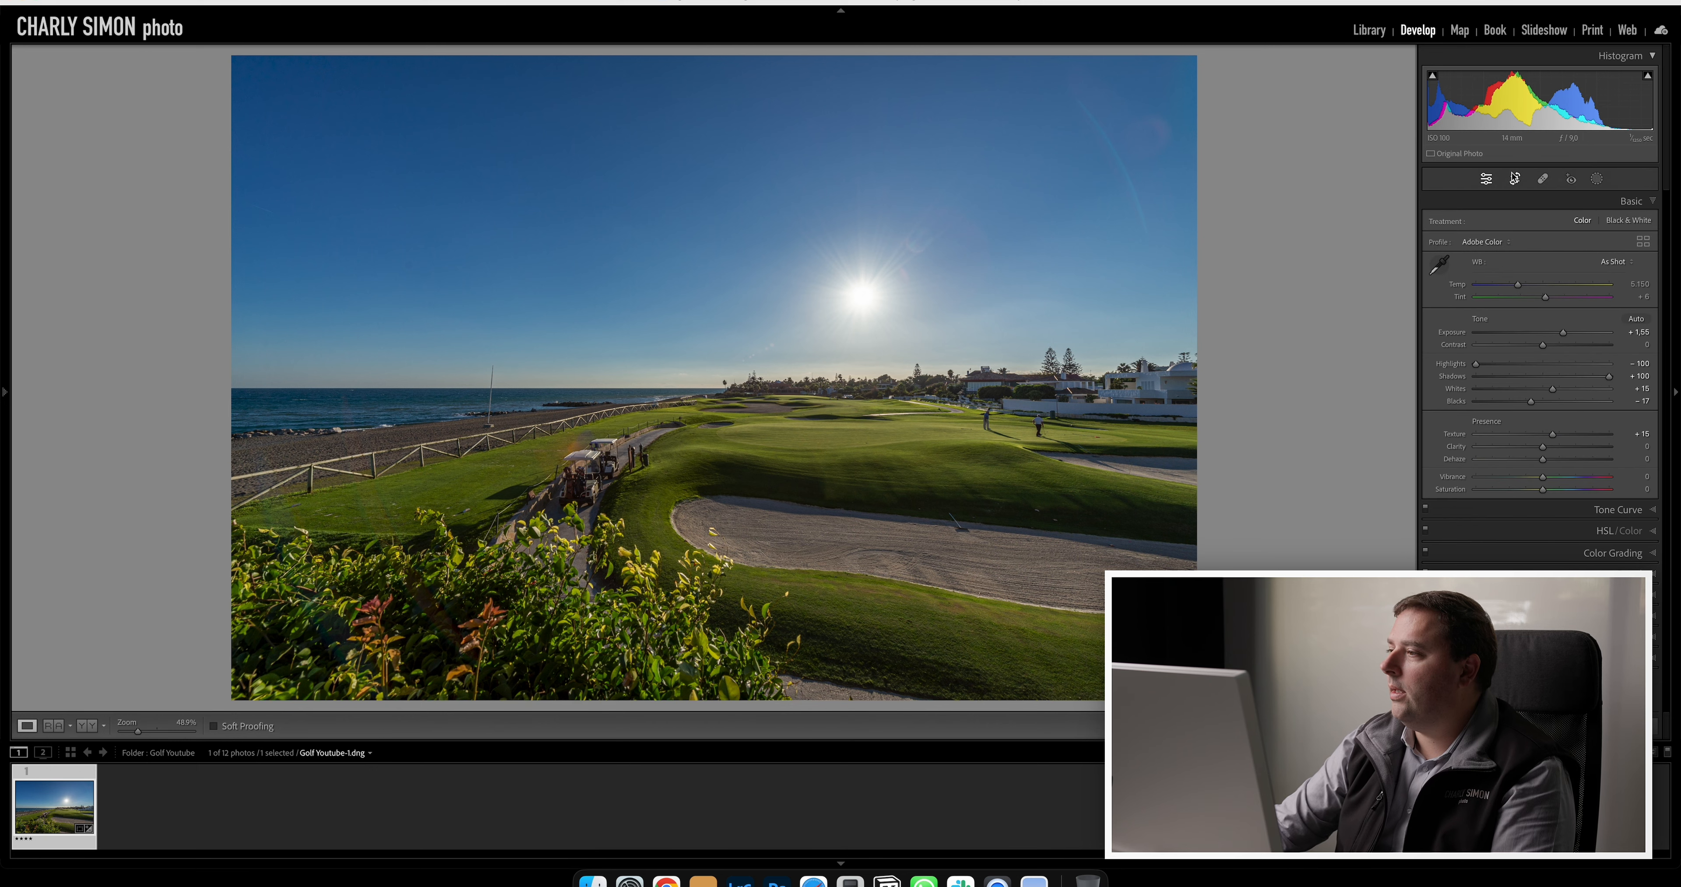
left_click(1515, 179)
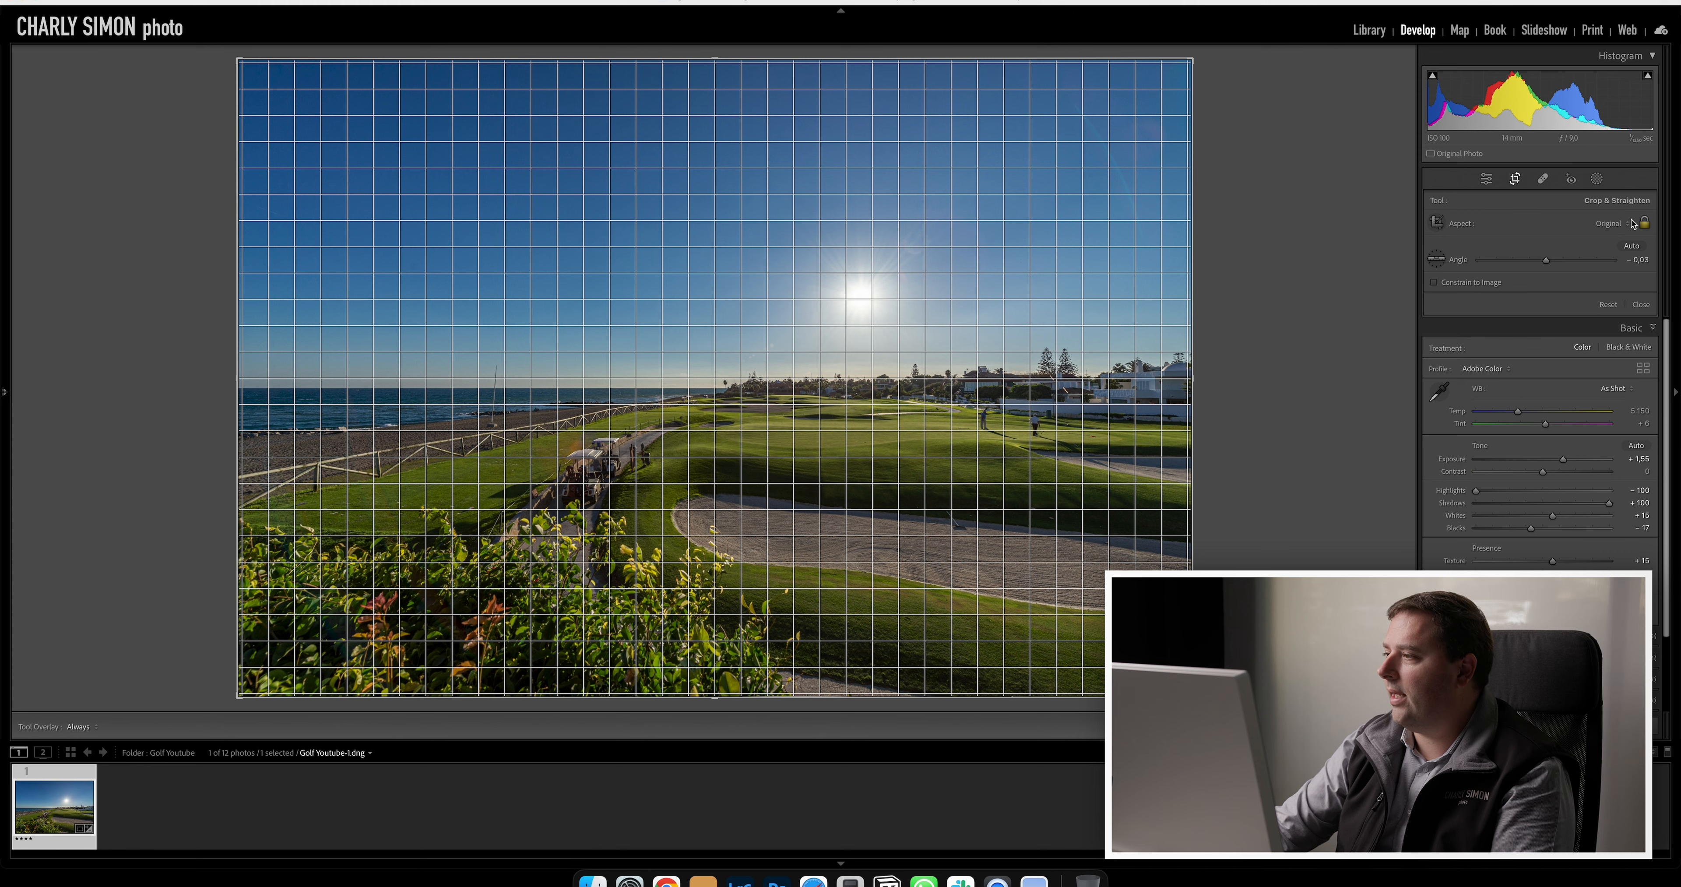
left_click(1645, 222)
left_click_drag(729, 693, 729, 642)
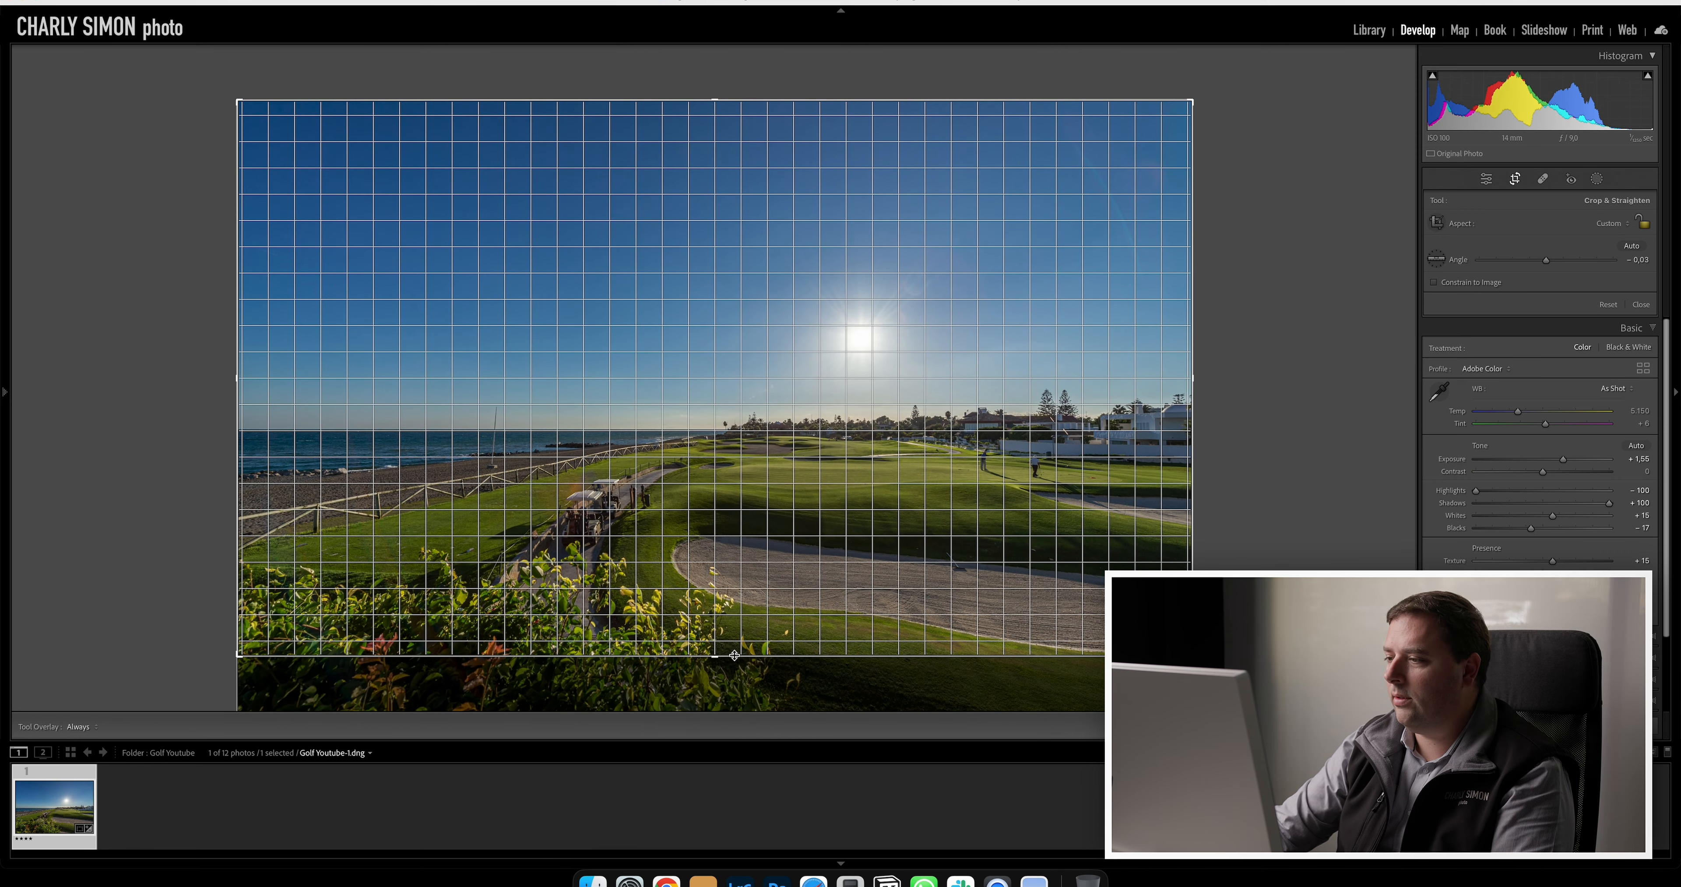
left_click_drag(1193, 412, 1174, 413)
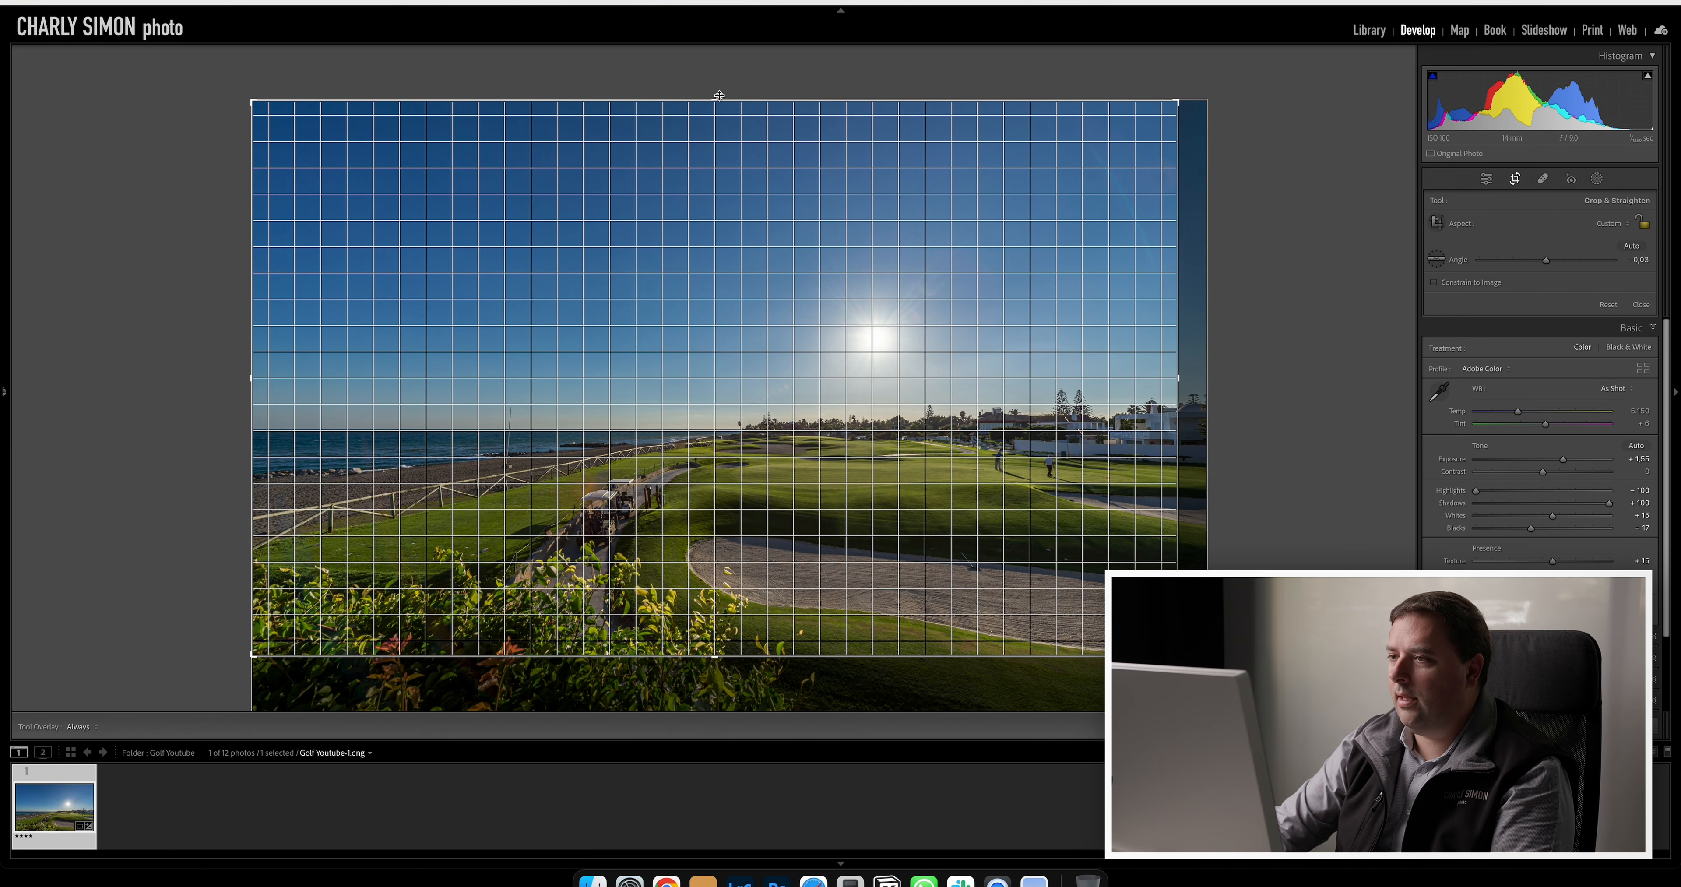
left_click_drag(720, 100, 735, 155)
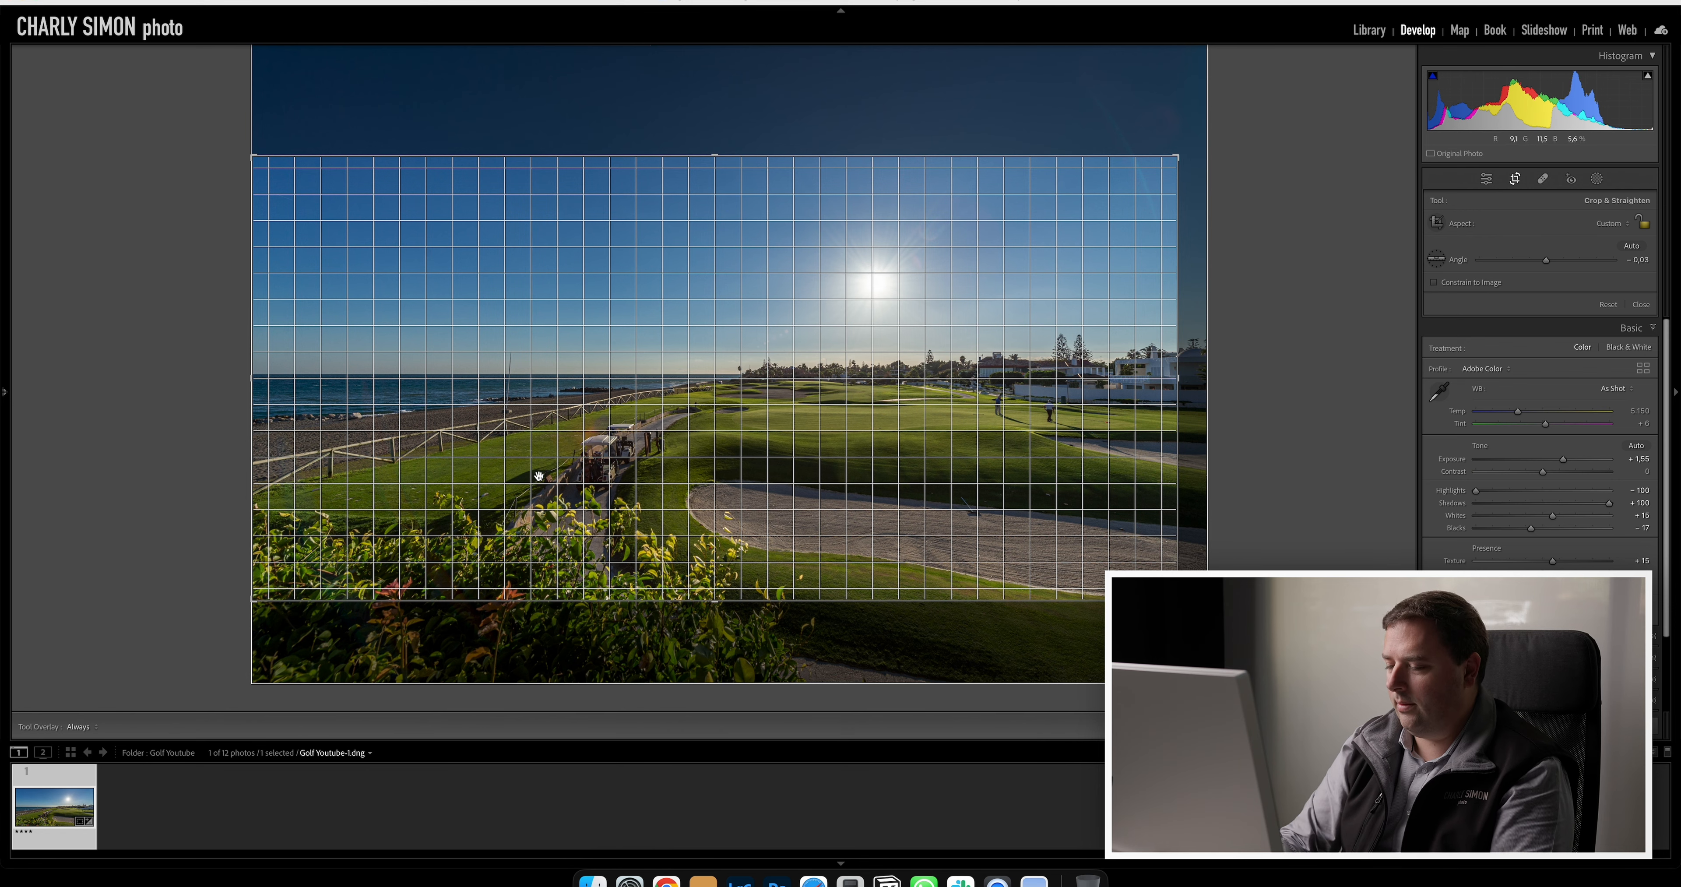
key("Return")
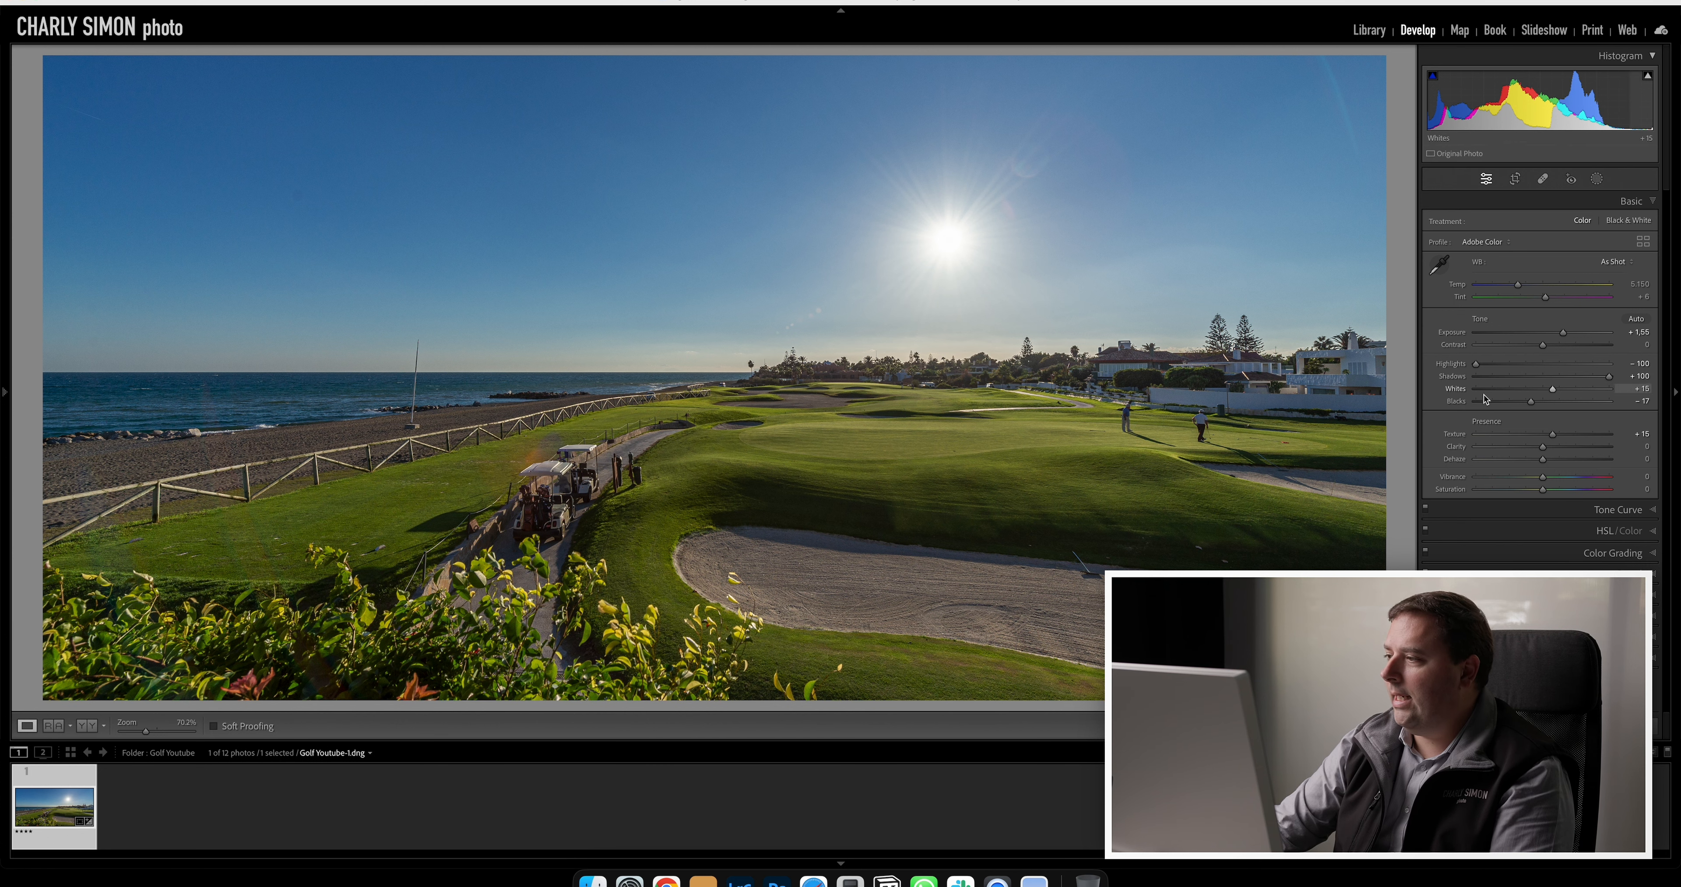
Step: Set Contrast to +35 and Exposure to +1.75, and adjust the white balance to Temp 5,691 and Tint +11
left_click_drag(1540, 341, 1563, 340)
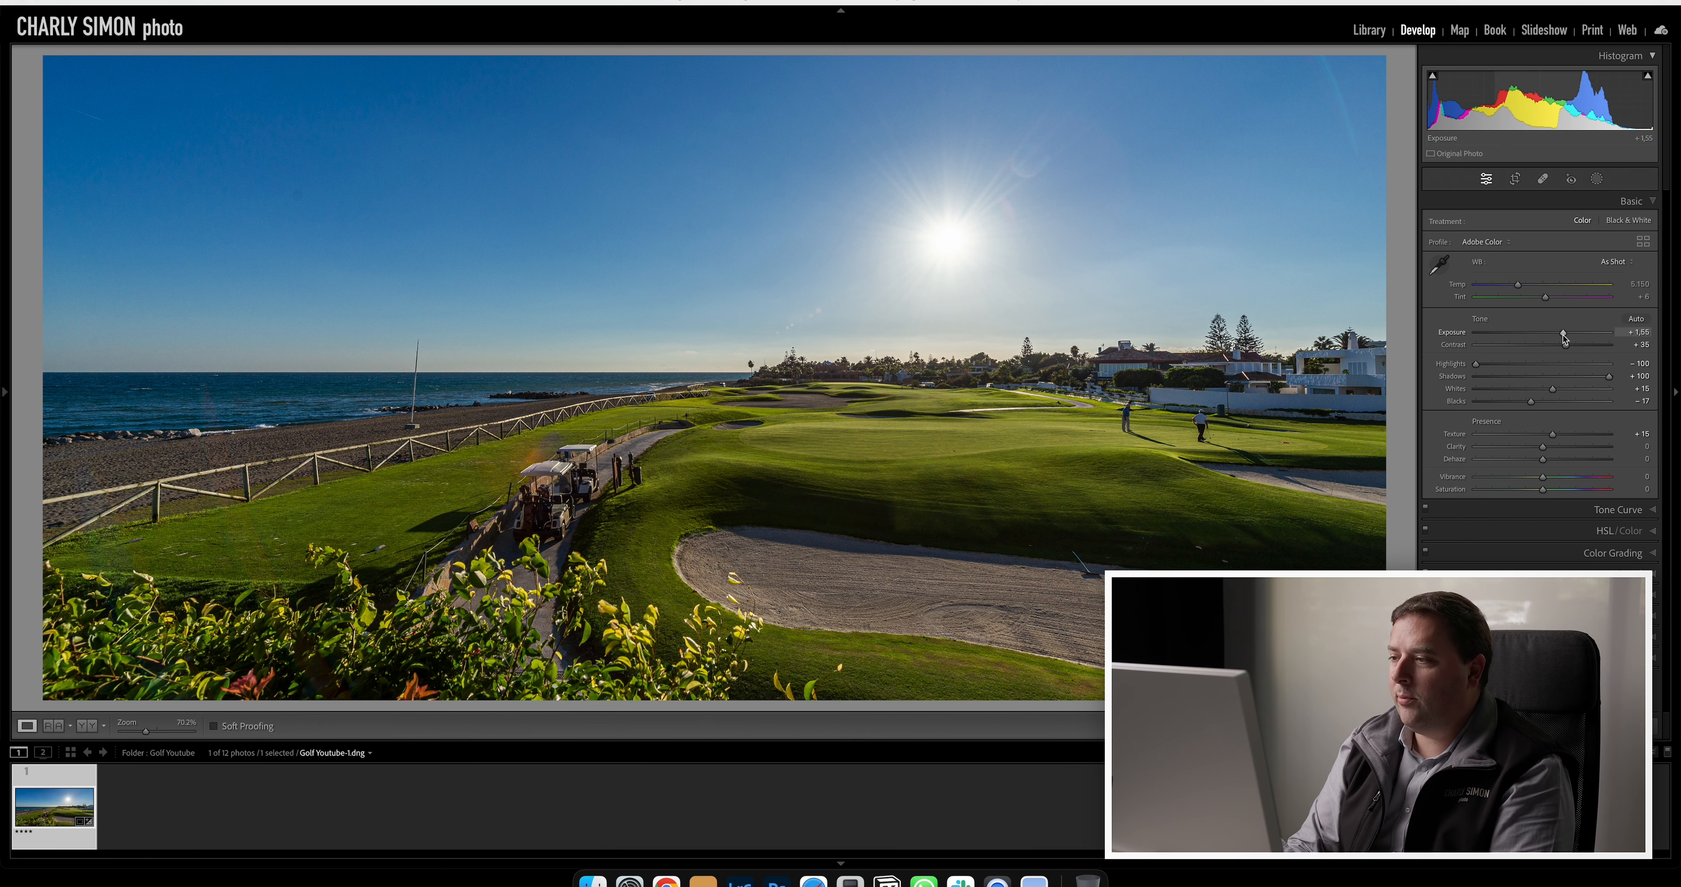
left_click_drag(1565, 337, 1566, 338)
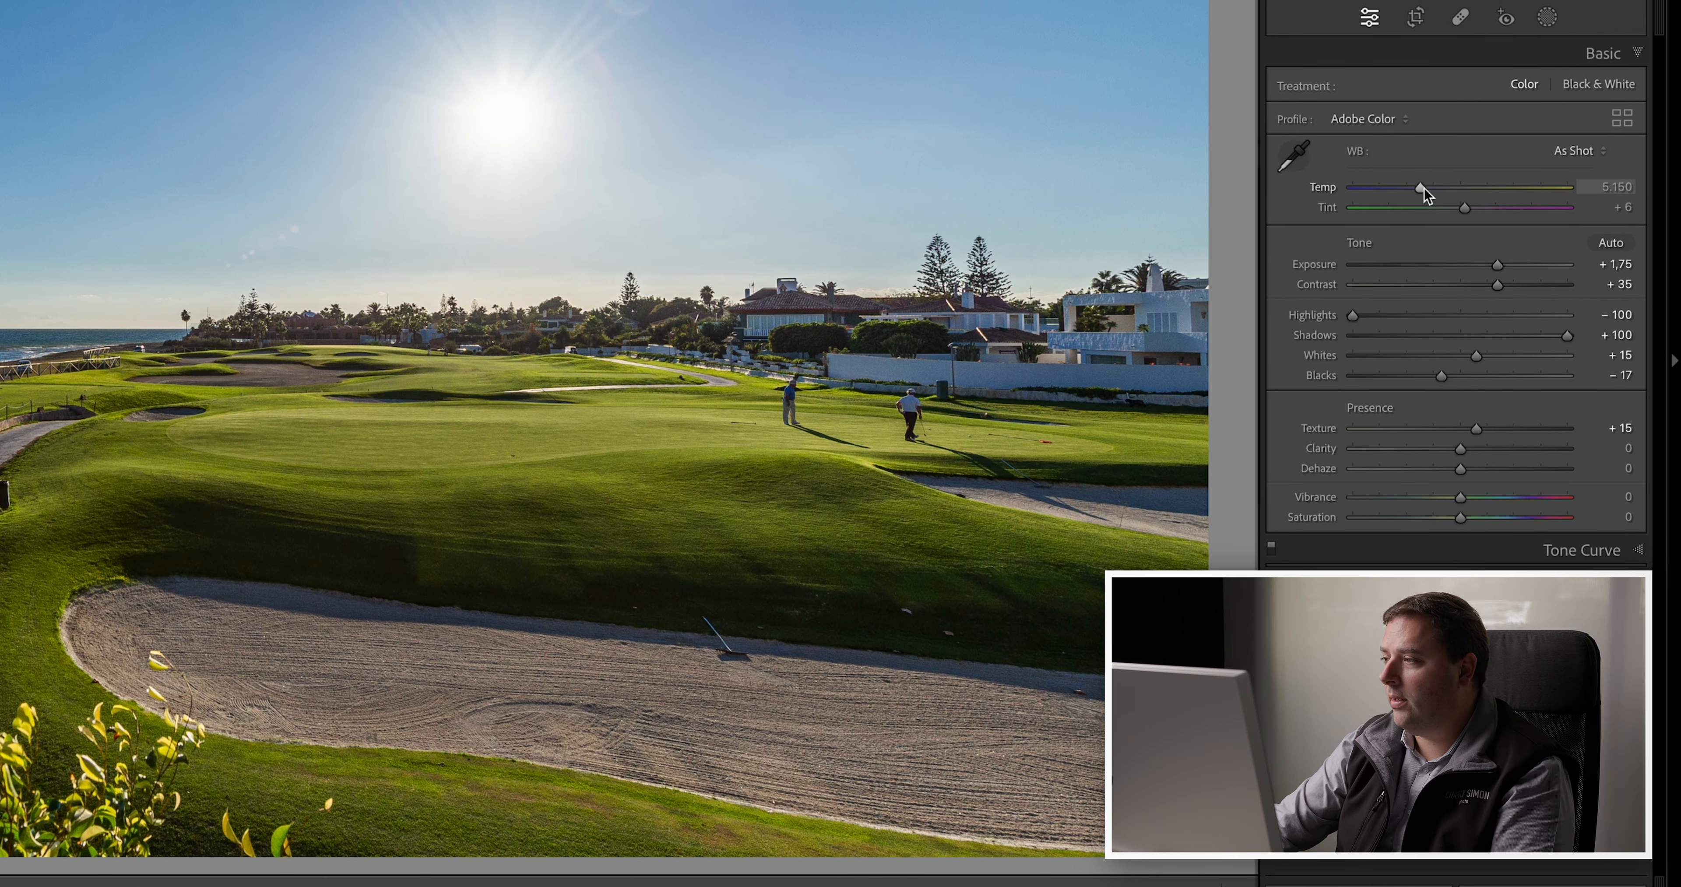
left_click_drag(1424, 188, 1436, 188)
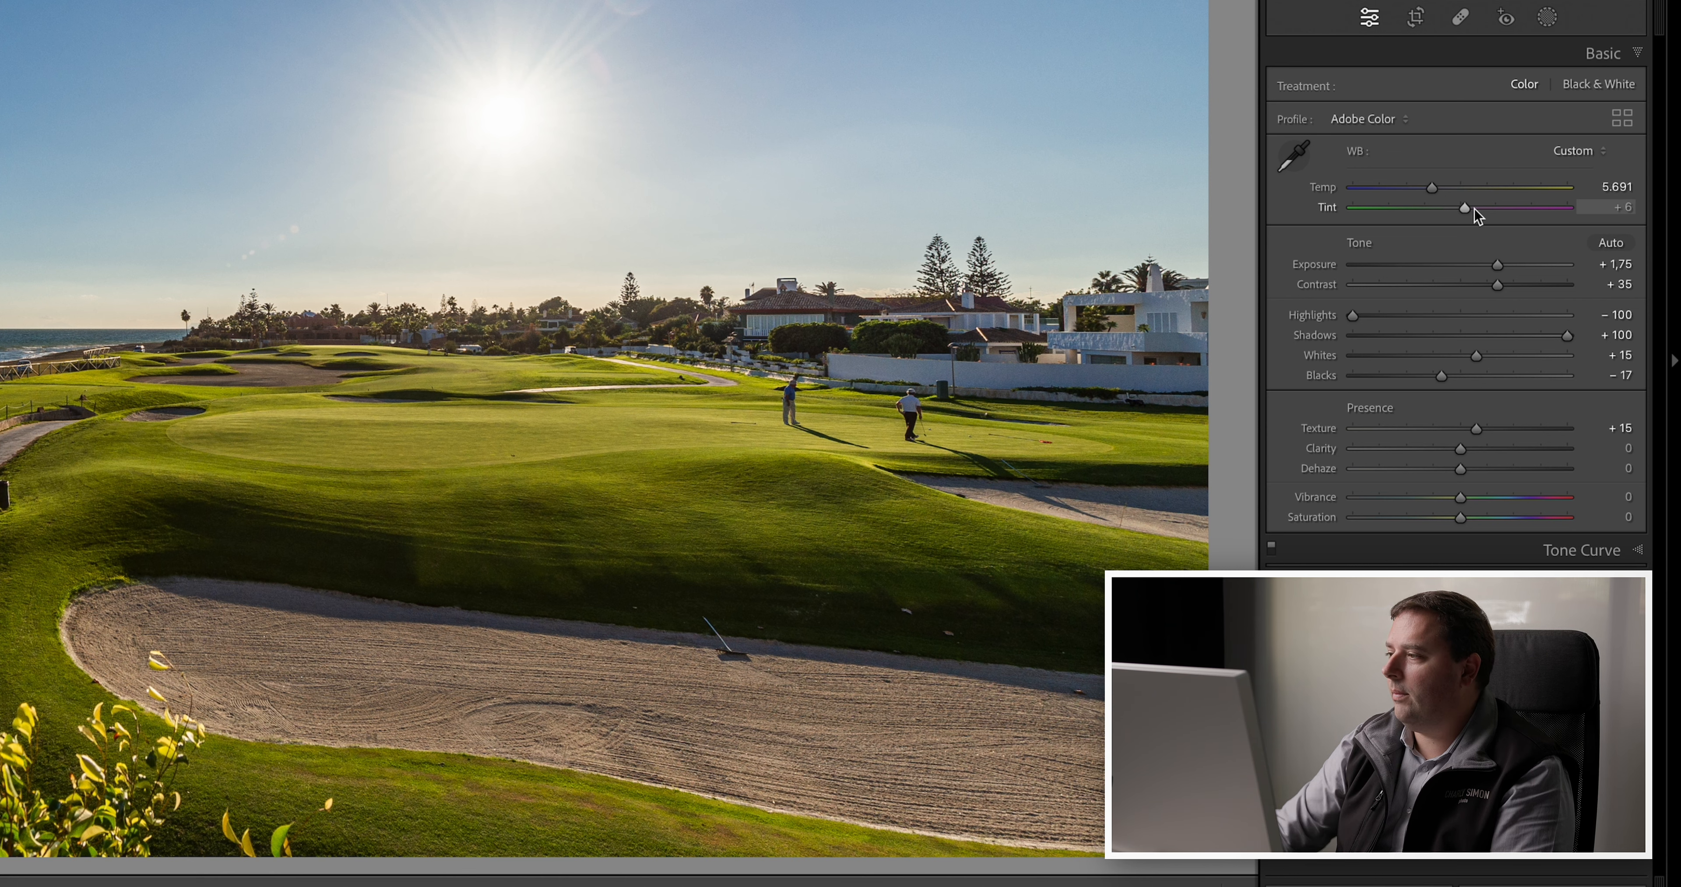
left_click_drag(1470, 209, 1474, 208)
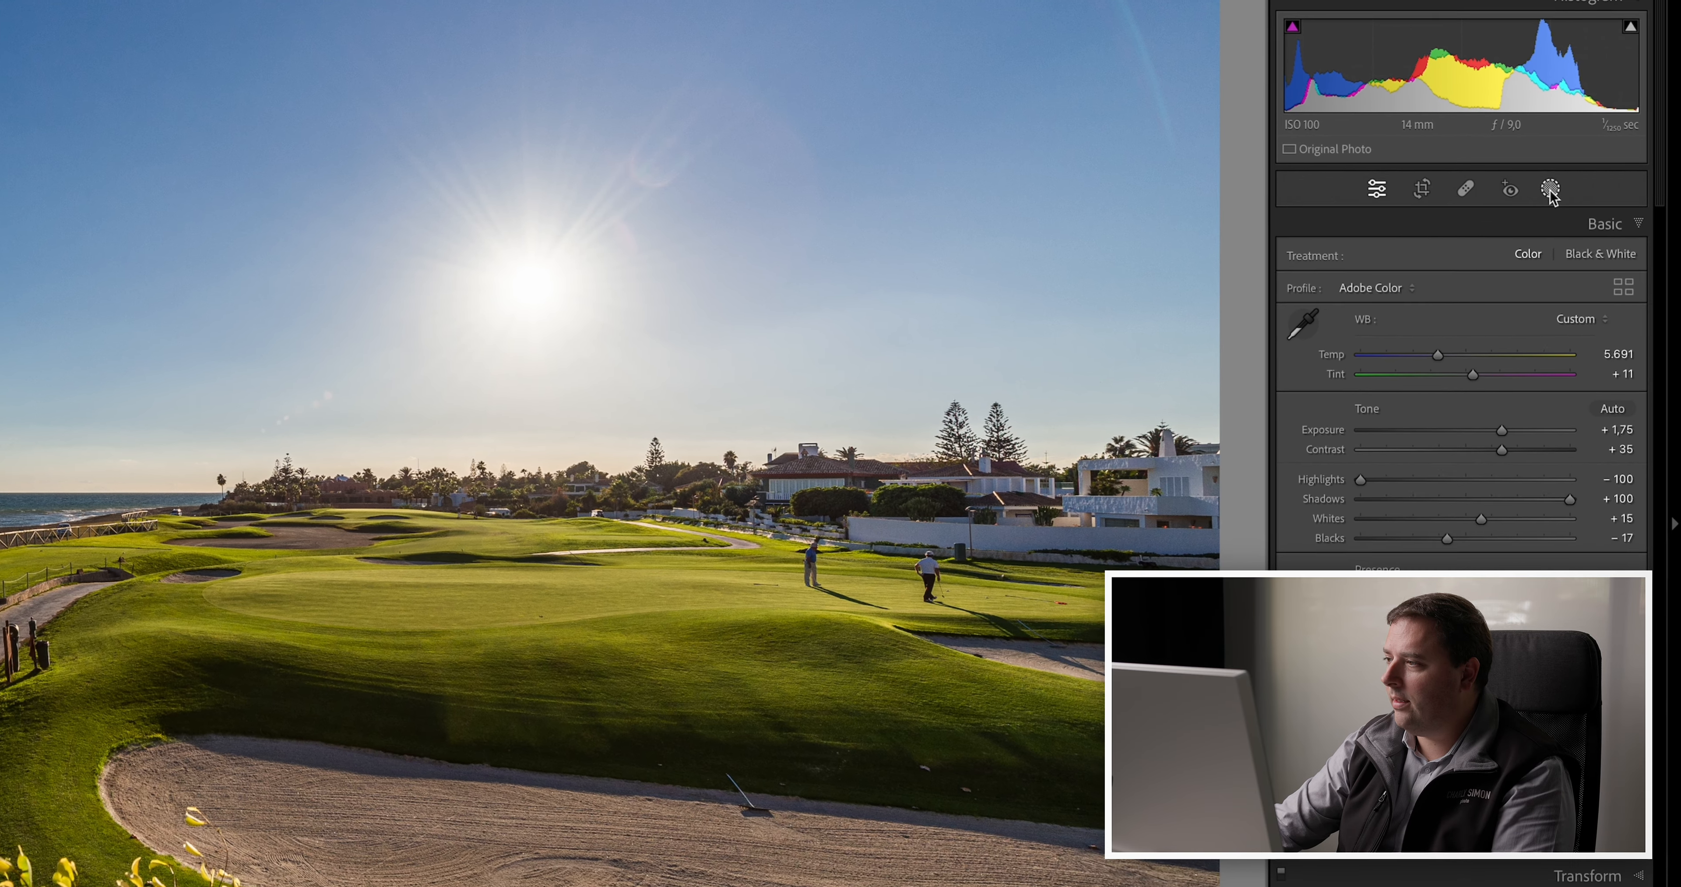
Step: Brush a mask over the shaded grass slope above the bunker and set its Exposure to 0.40
left_click(1564, 188)
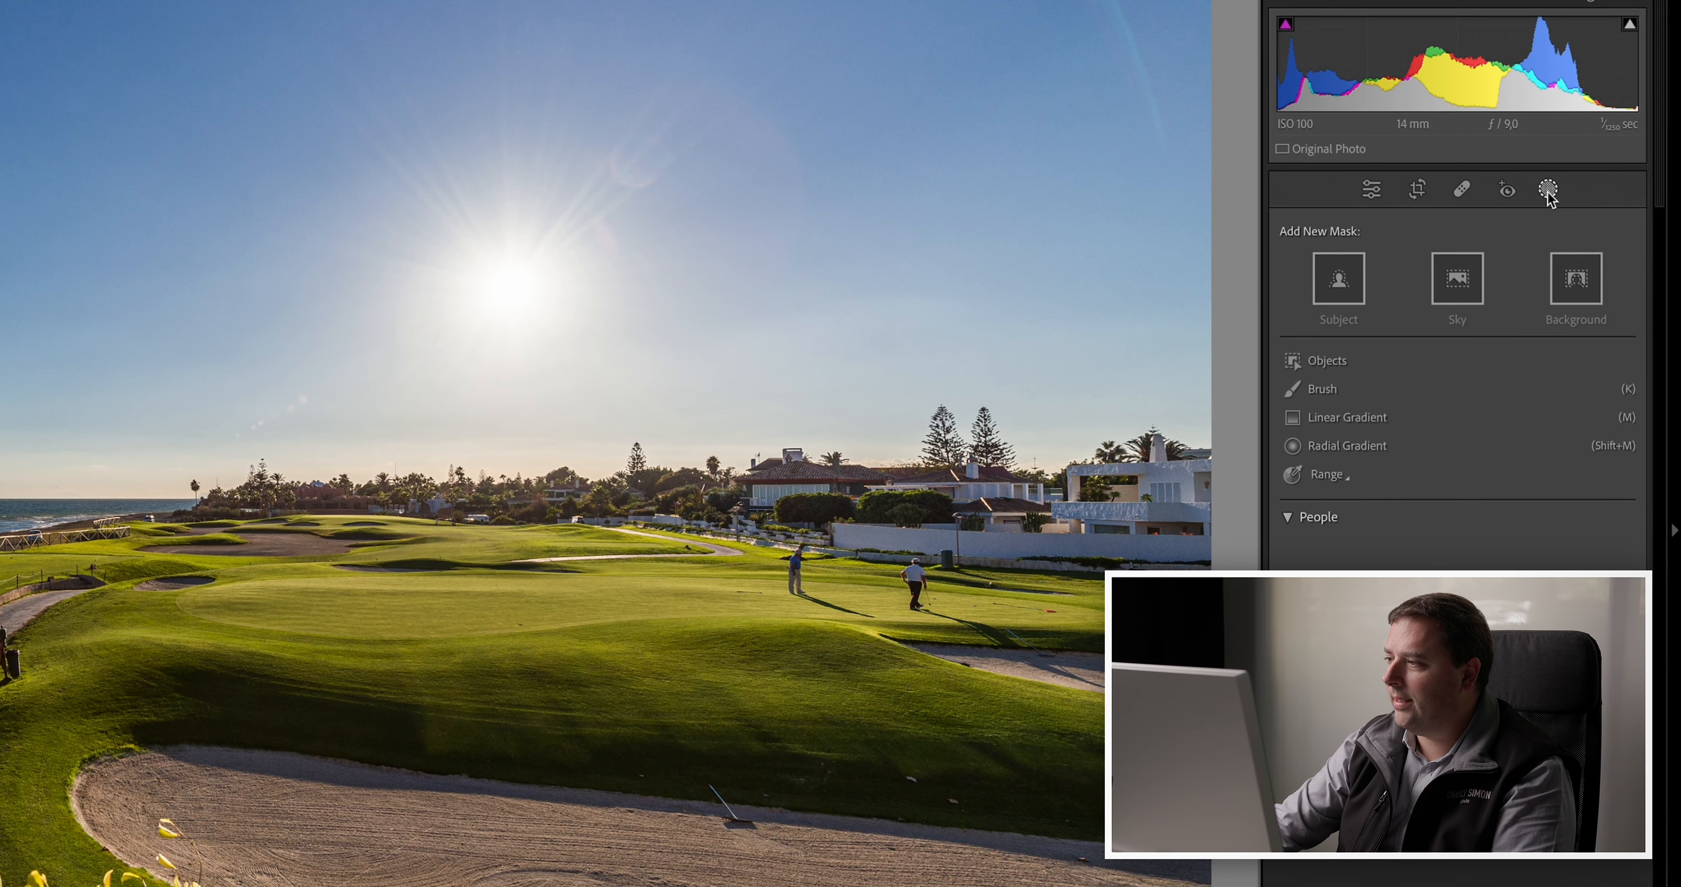
left_click(1318, 390)
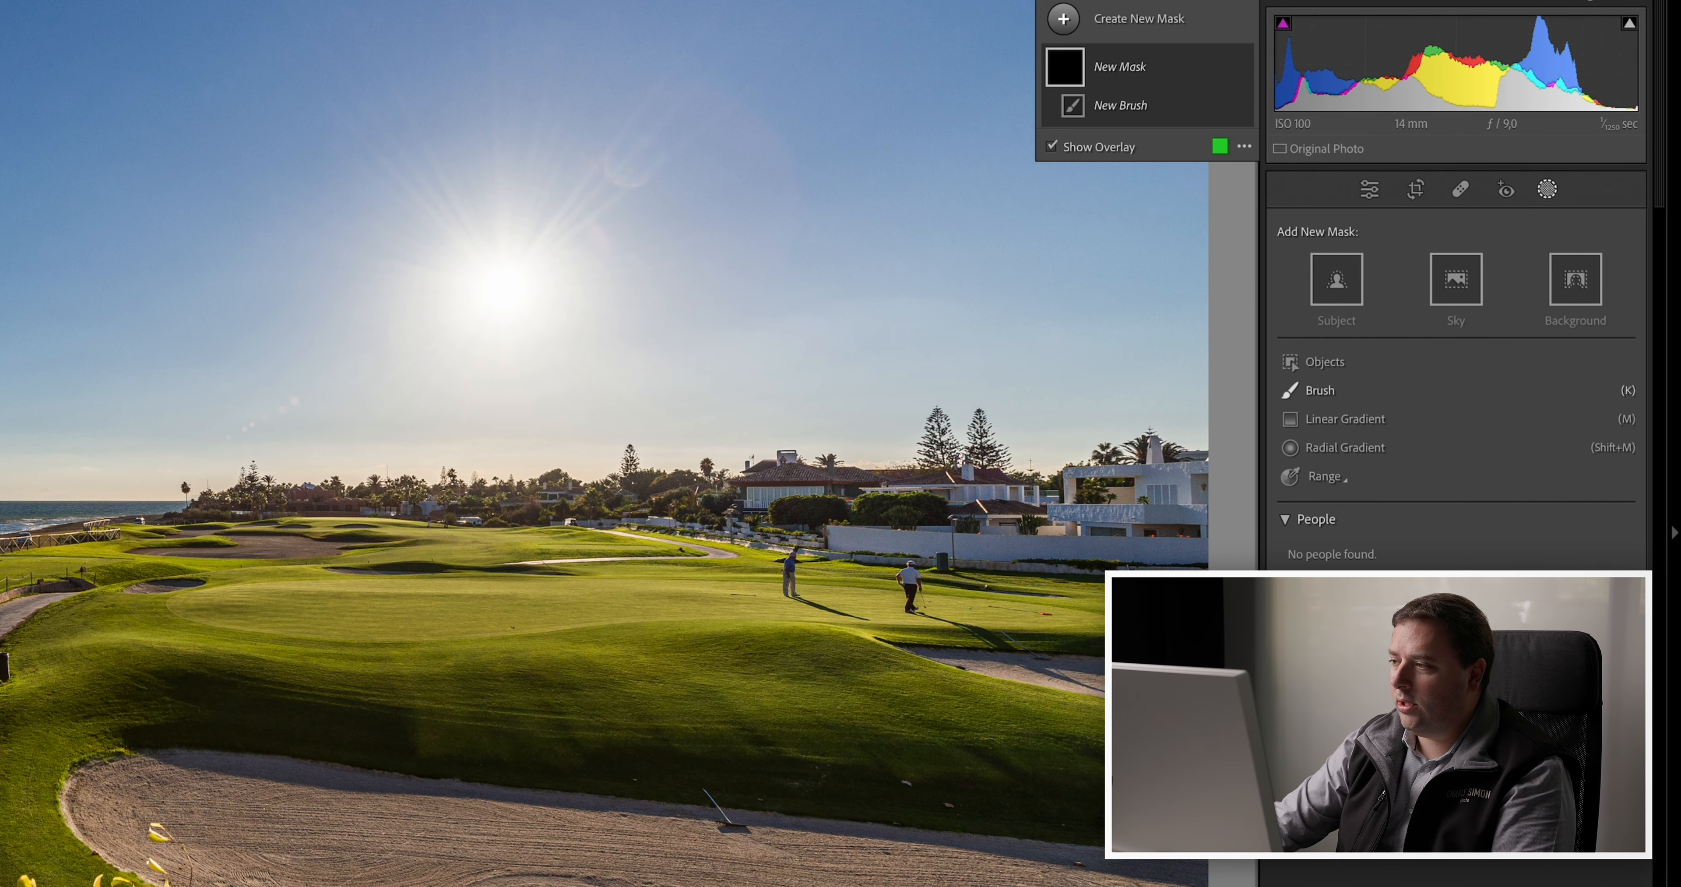
scroll(132, 723, "down", 5)
scroll(164, 726, "up", 2)
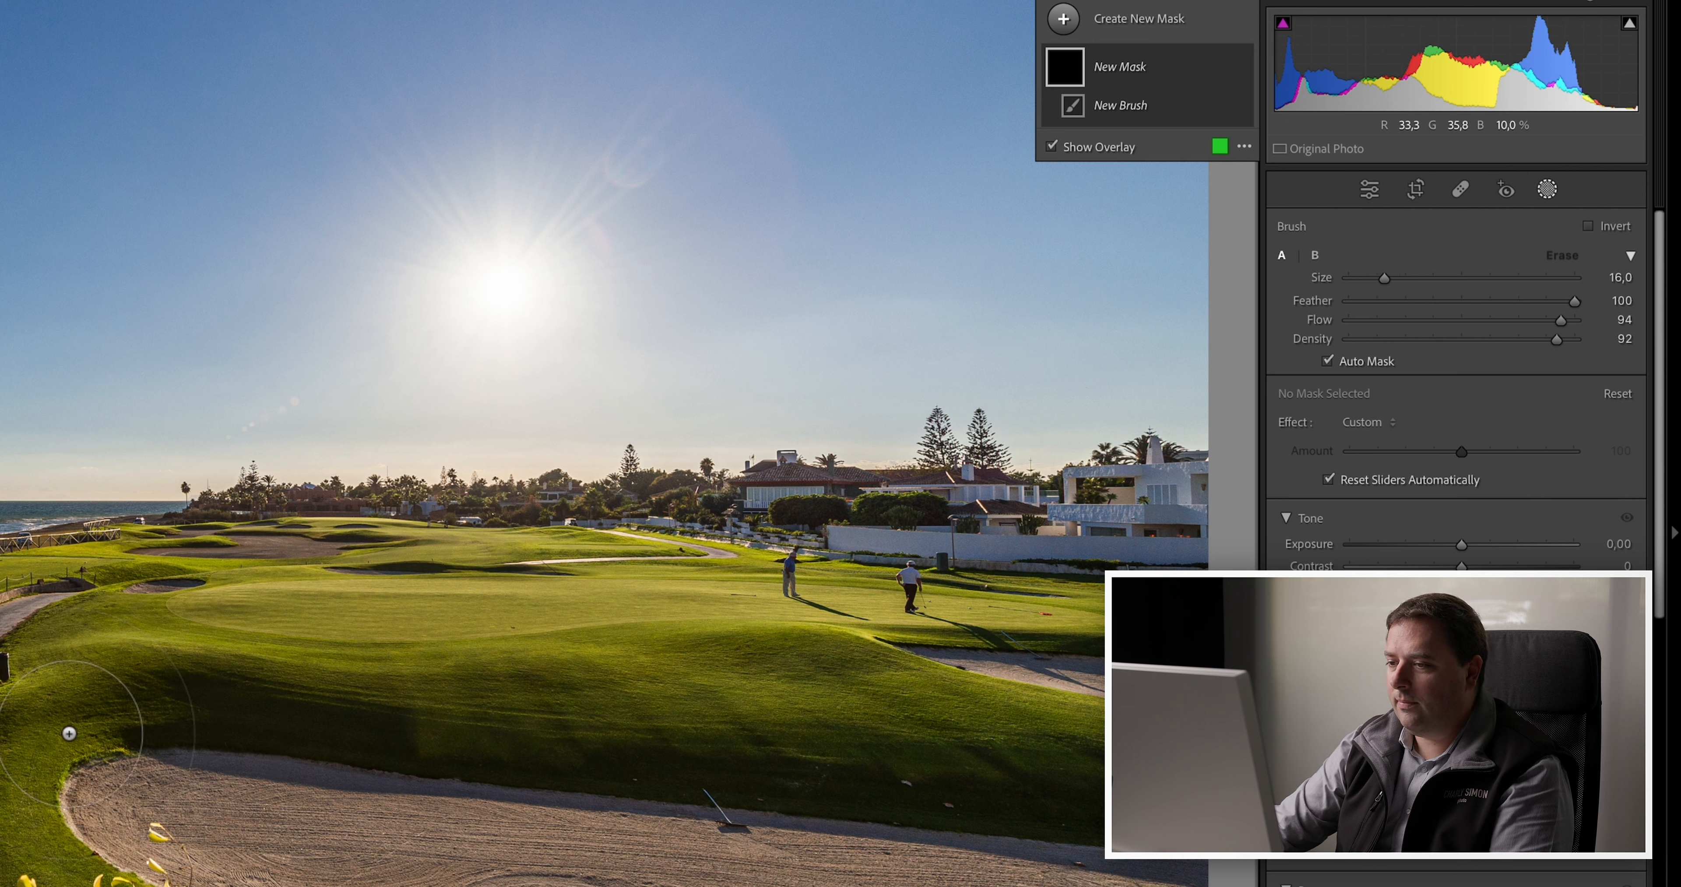
scroll(39, 750, "down", 1)
mouse_move(26, 737)
left_mouse_down()
mouse_move(124, 718)
mouse_move(457, 731)
mouse_move(1136, 802)
left_mouse_up()
mouse_move(1168, 867)
left_mouse_down()
mouse_move(1040, 780)
mouse_move(187, 704)
mouse_move(39, 718)
left_mouse_up()
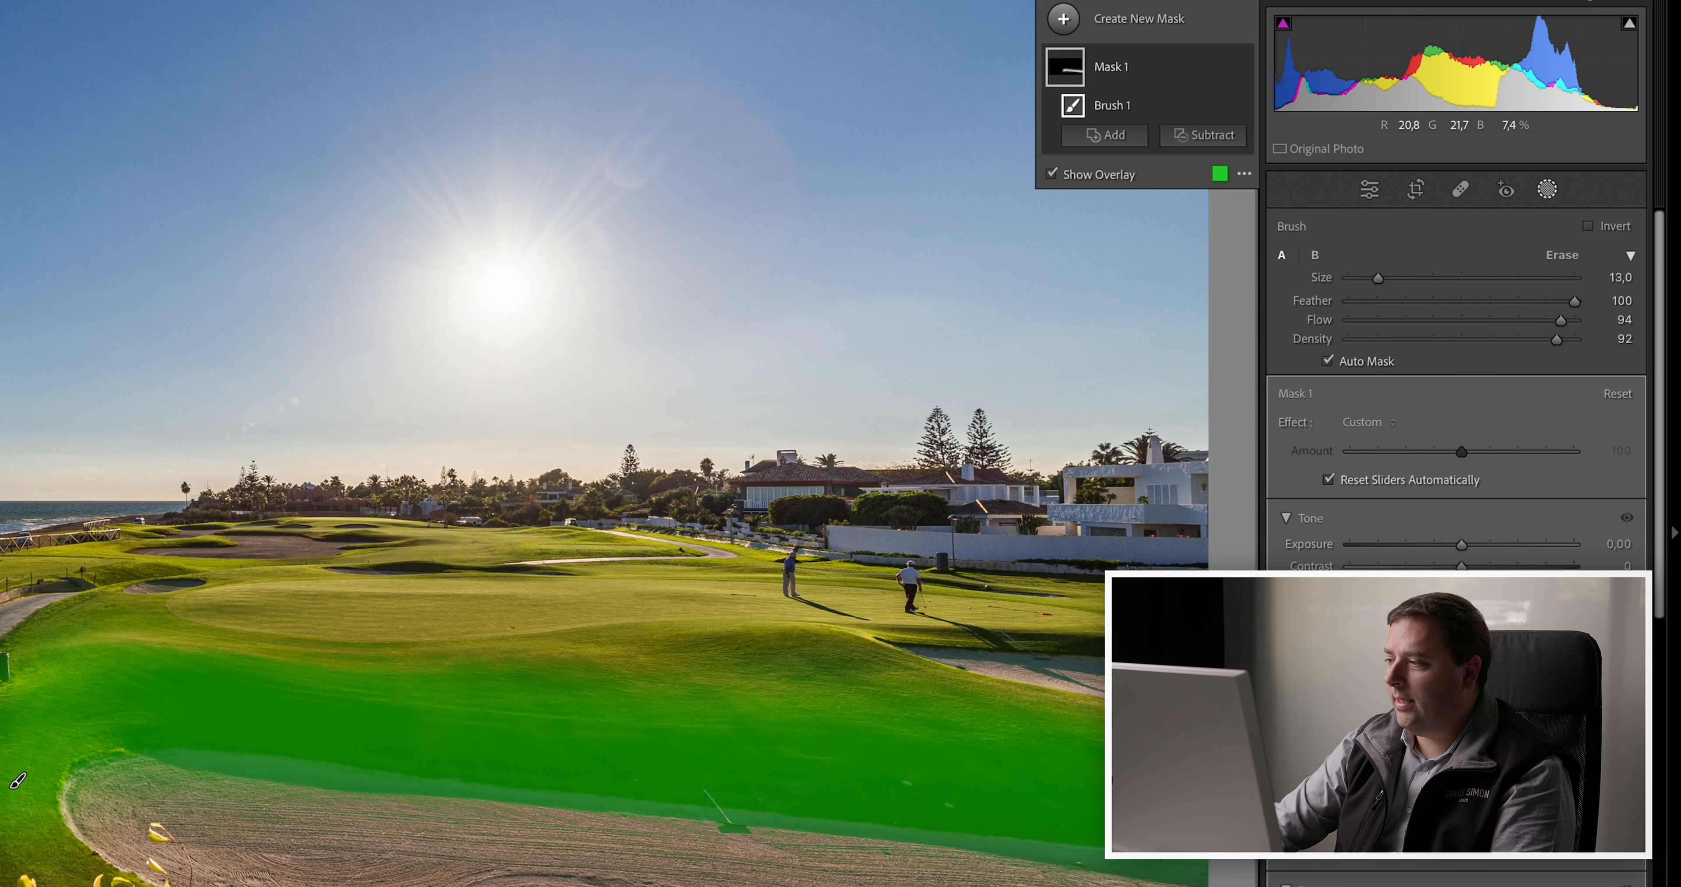
left_click_drag(1467, 547, 1467, 548)
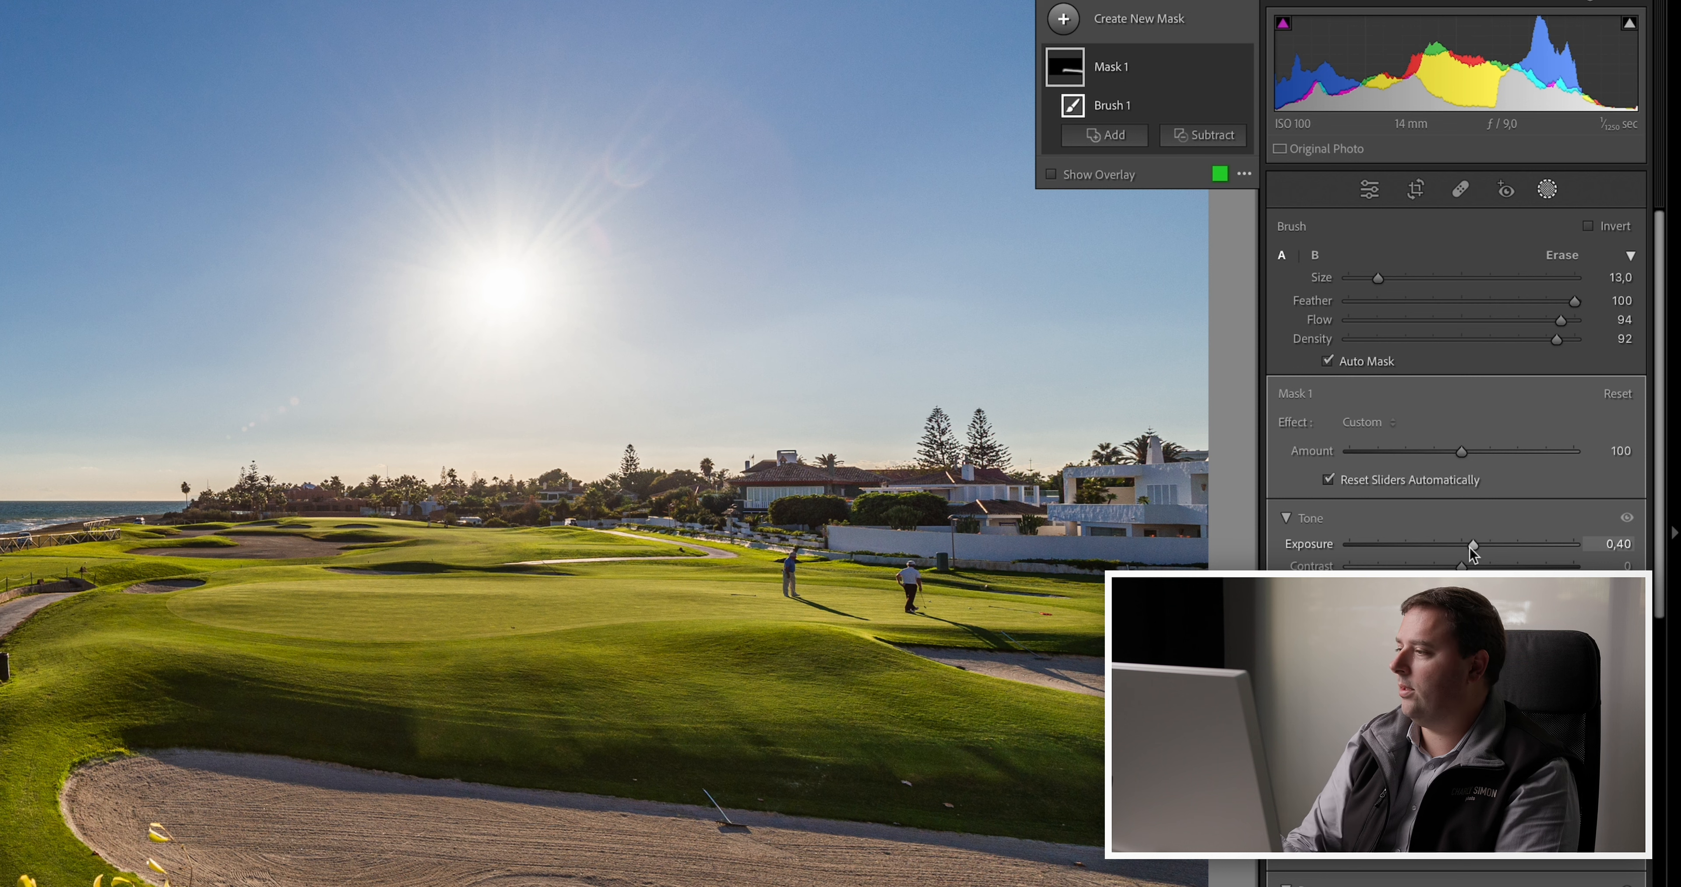
left_click_drag(1473, 553, 1471, 553)
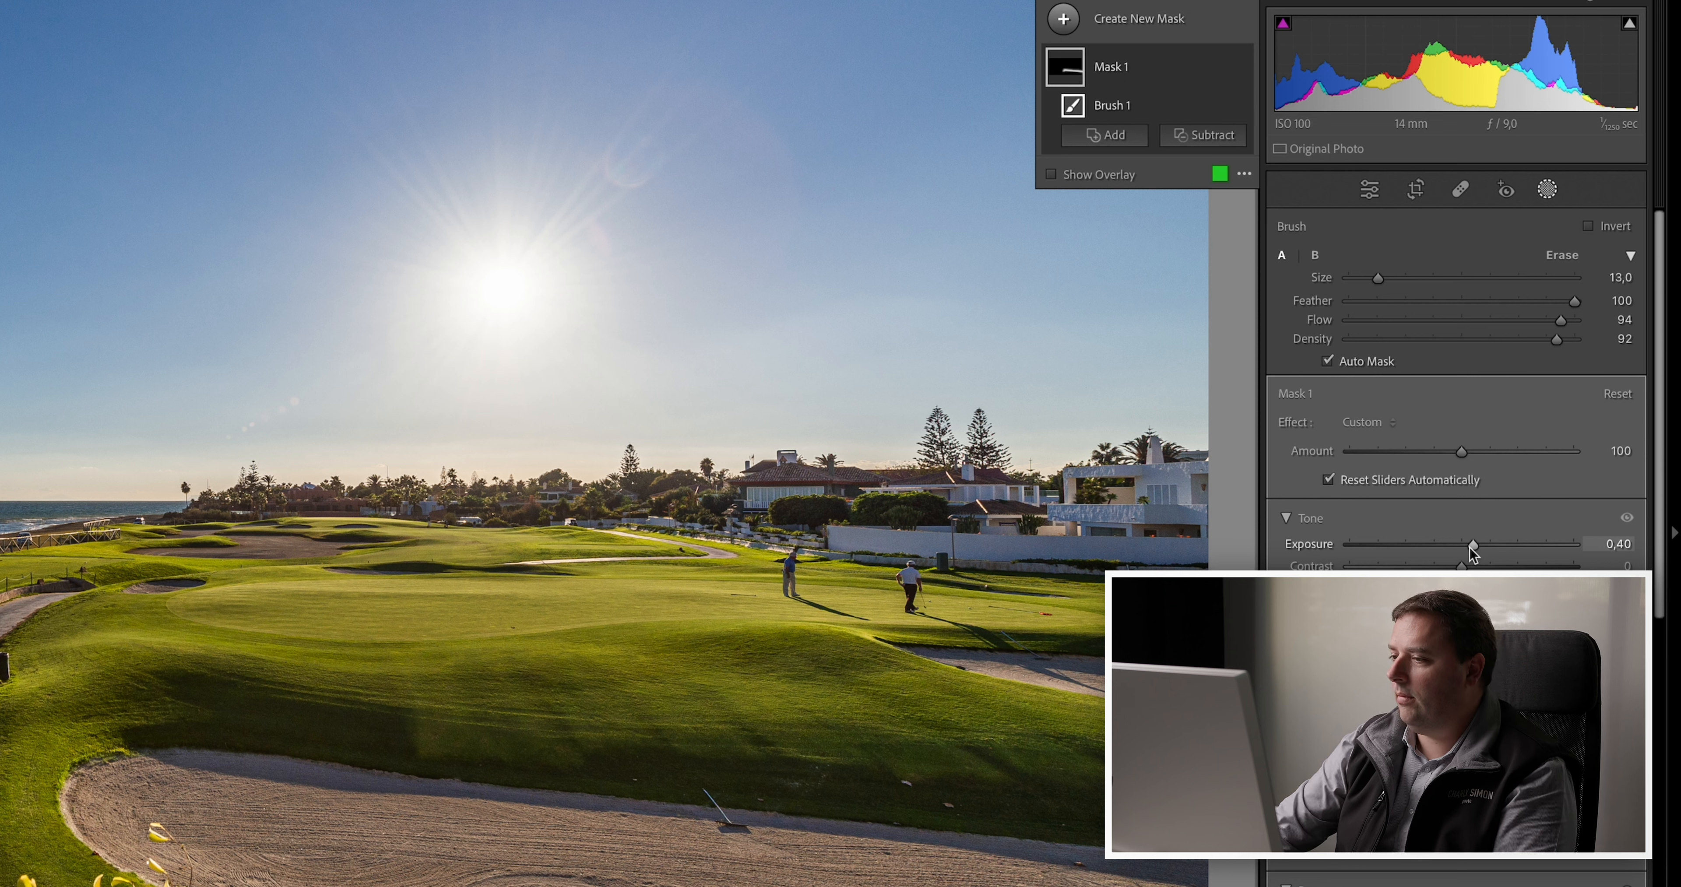
Step: Brush a second mask over the white houses and wall beside the green and set its Temp to 25
key("k")
left_click_drag(1186, 522, 937, 534)
mouse_move(937, 237)
left_mouse_down()
mouse_move(750, 209)
mouse_move(977, 228)
mouse_move(1167, 208)
left_mouse_up()
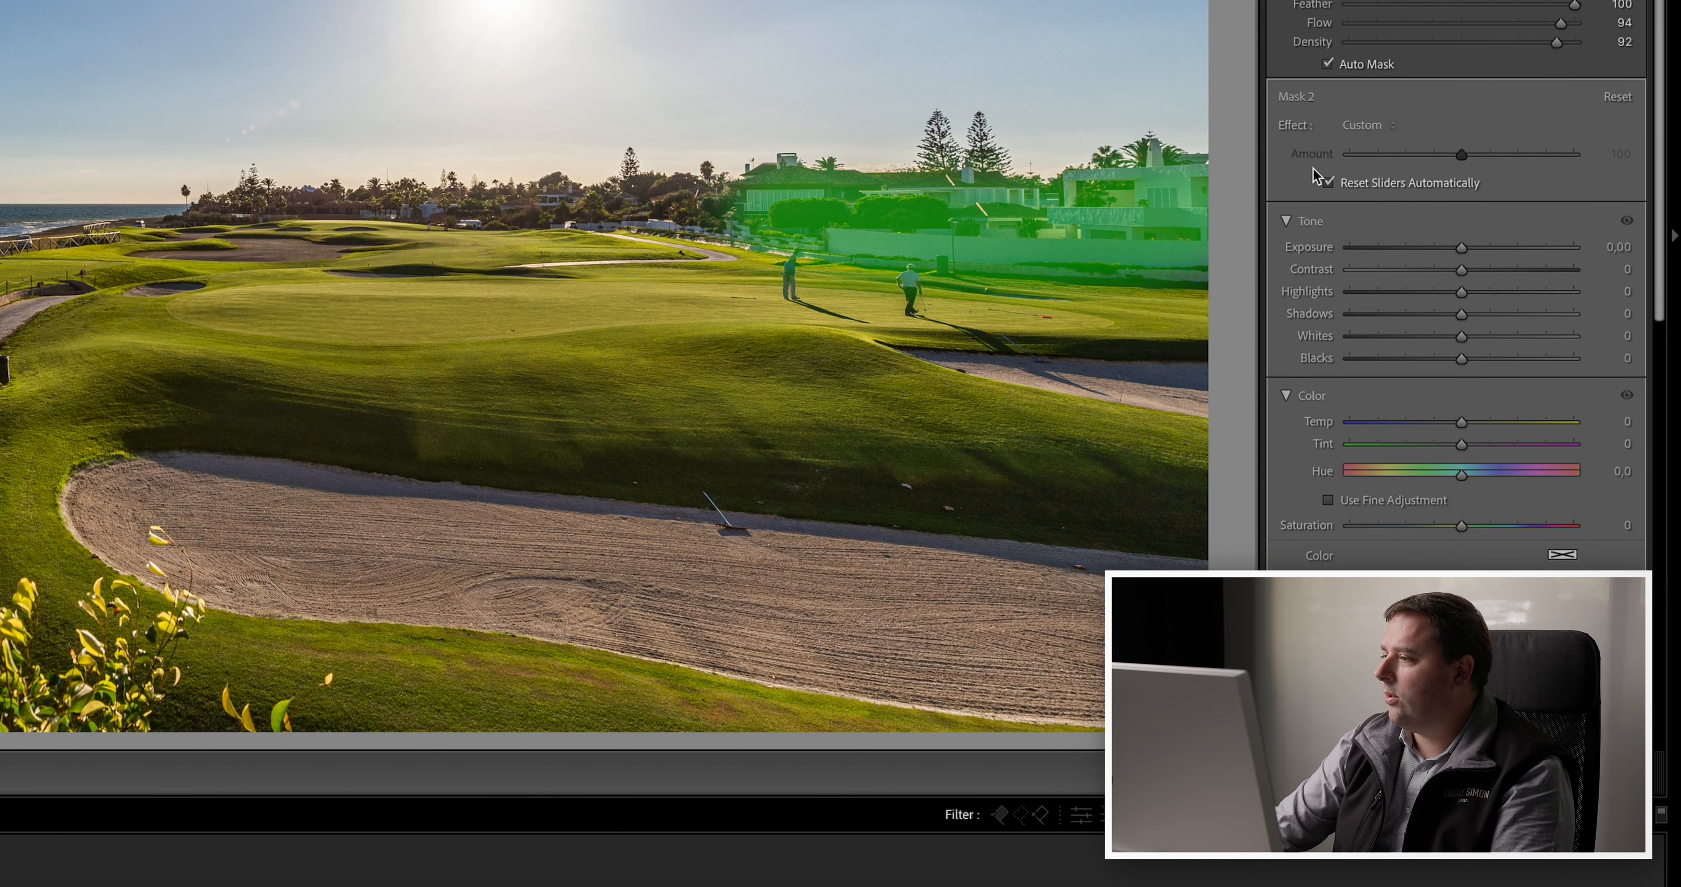
left_click_drag(1463, 421, 1484, 421)
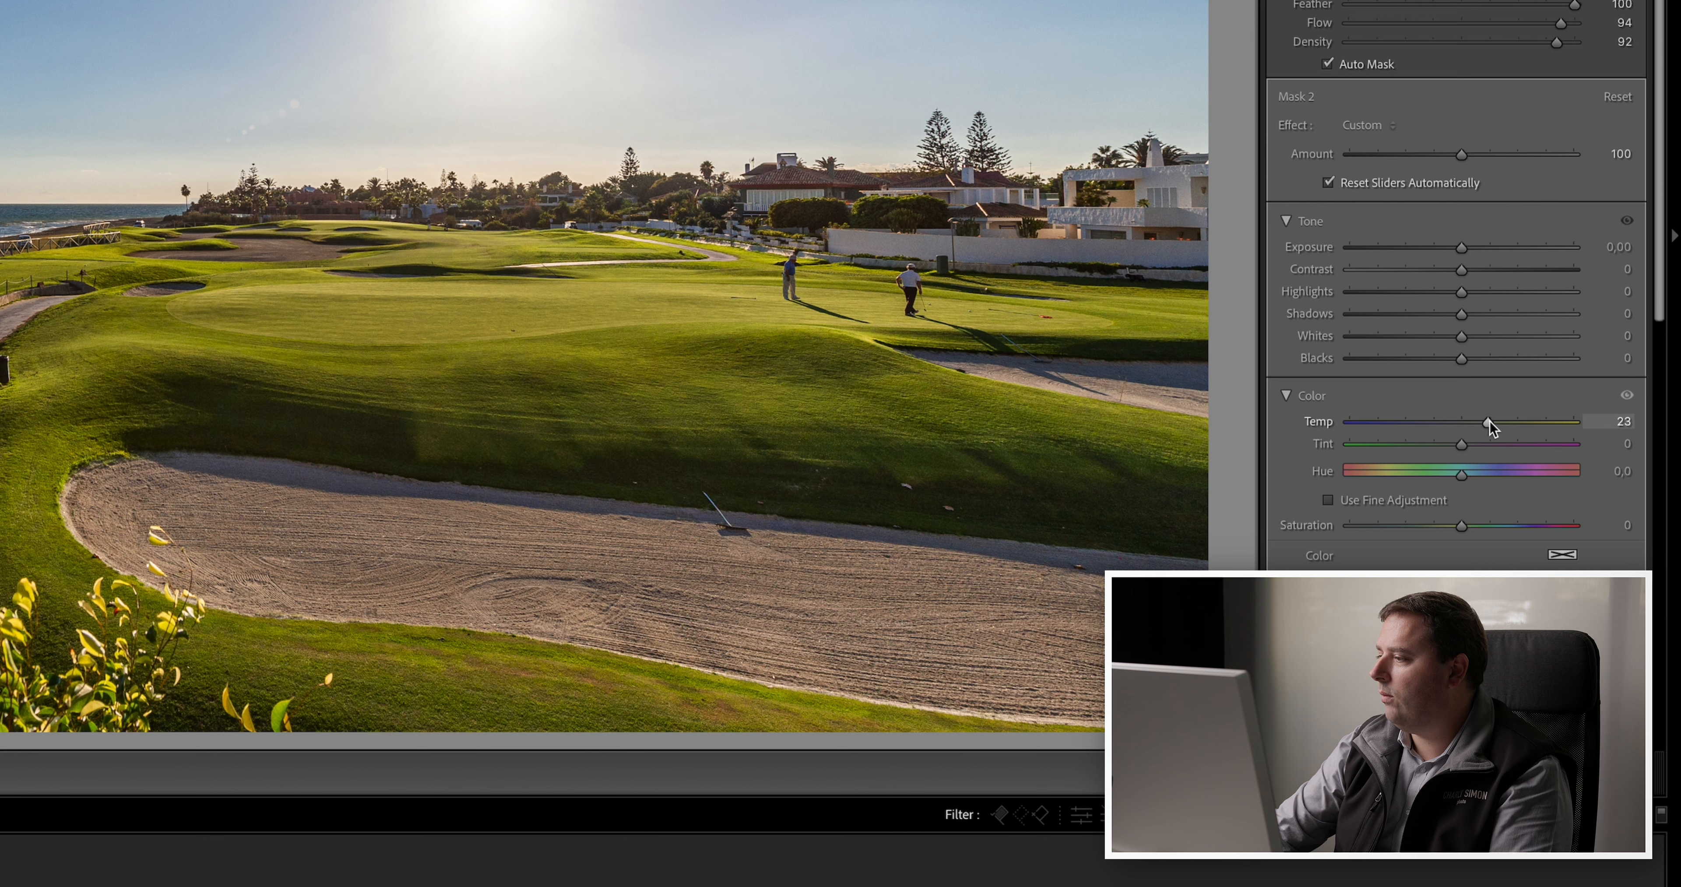
left_click_drag(1491, 423, 1492, 422)
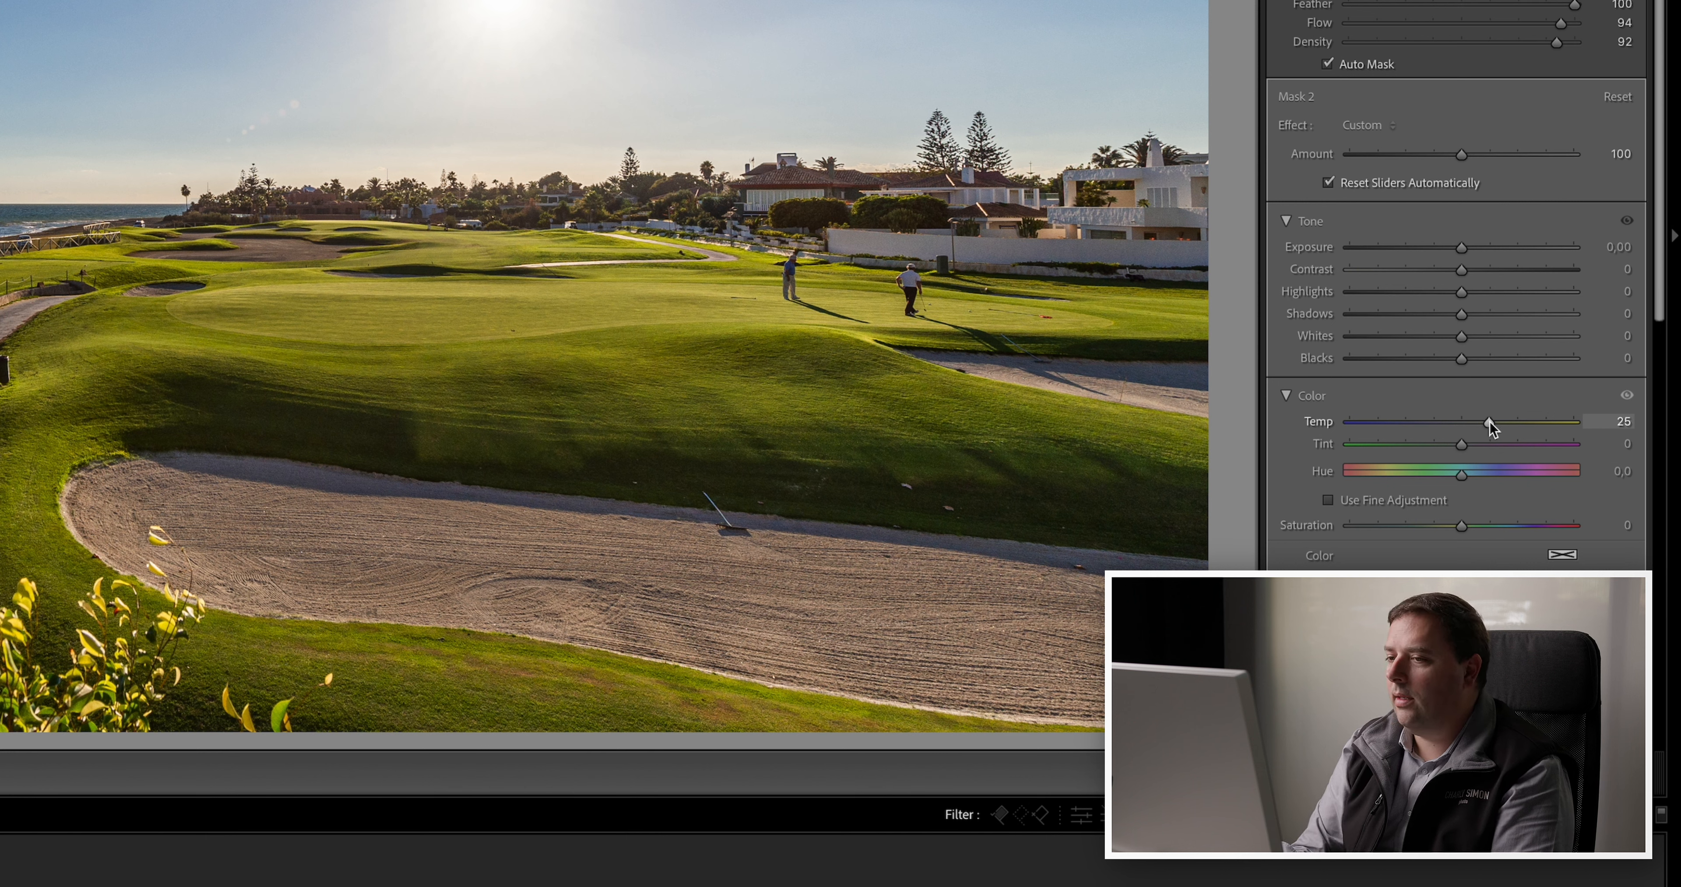
key("shift+w")
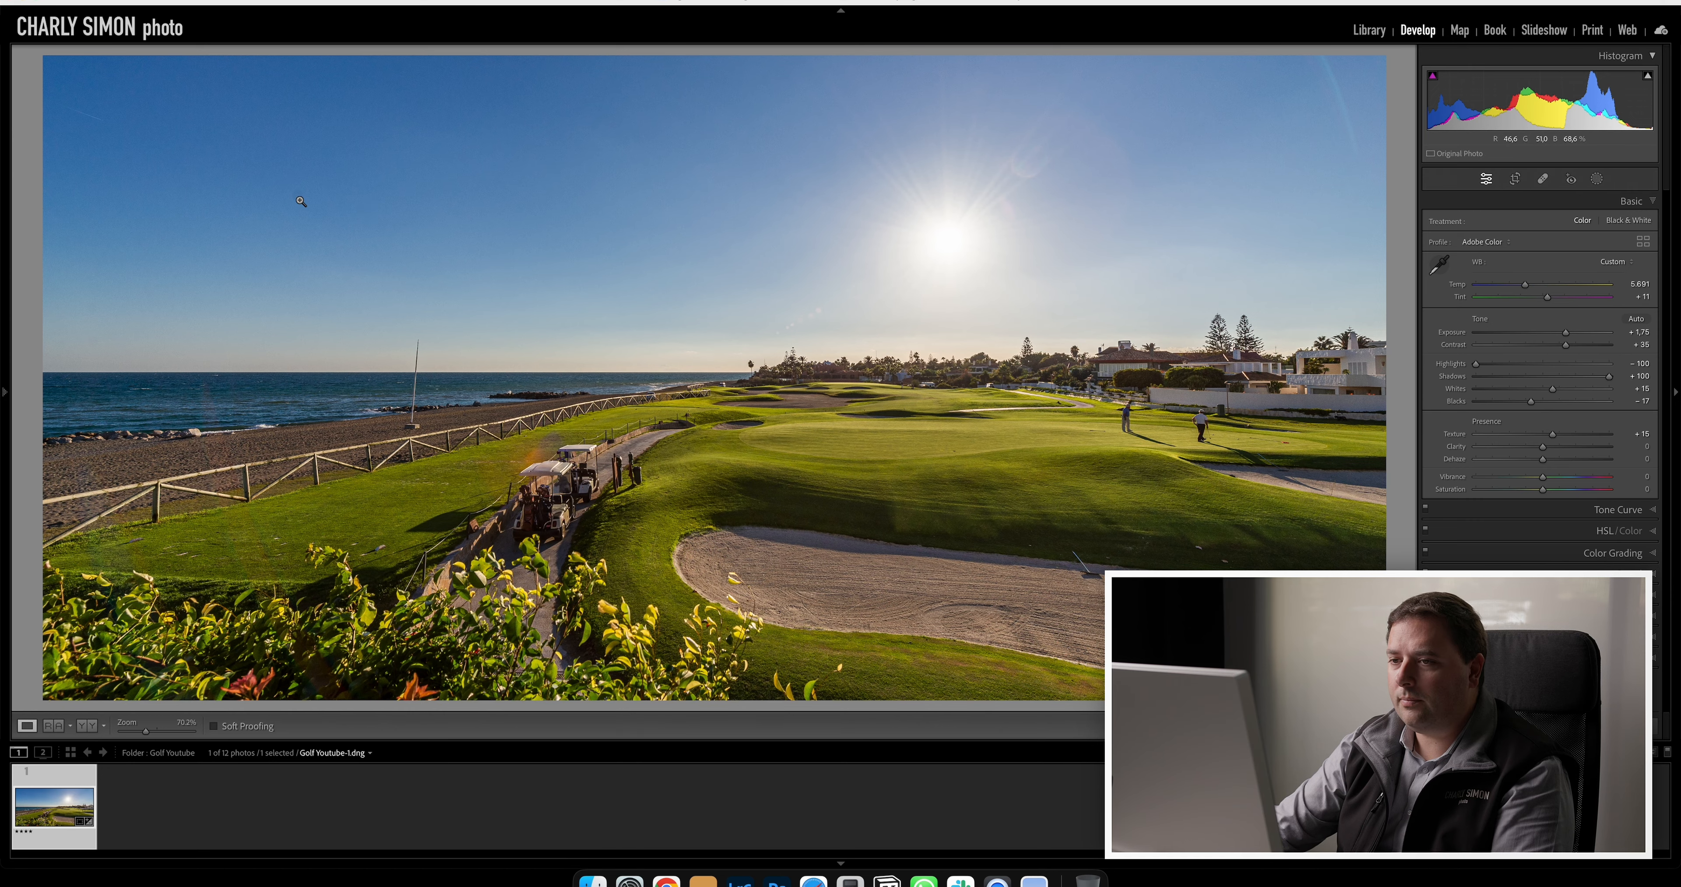
Step: Remove the small spot in the blue sky above the sea with the Remove tool
left_click(301, 202)
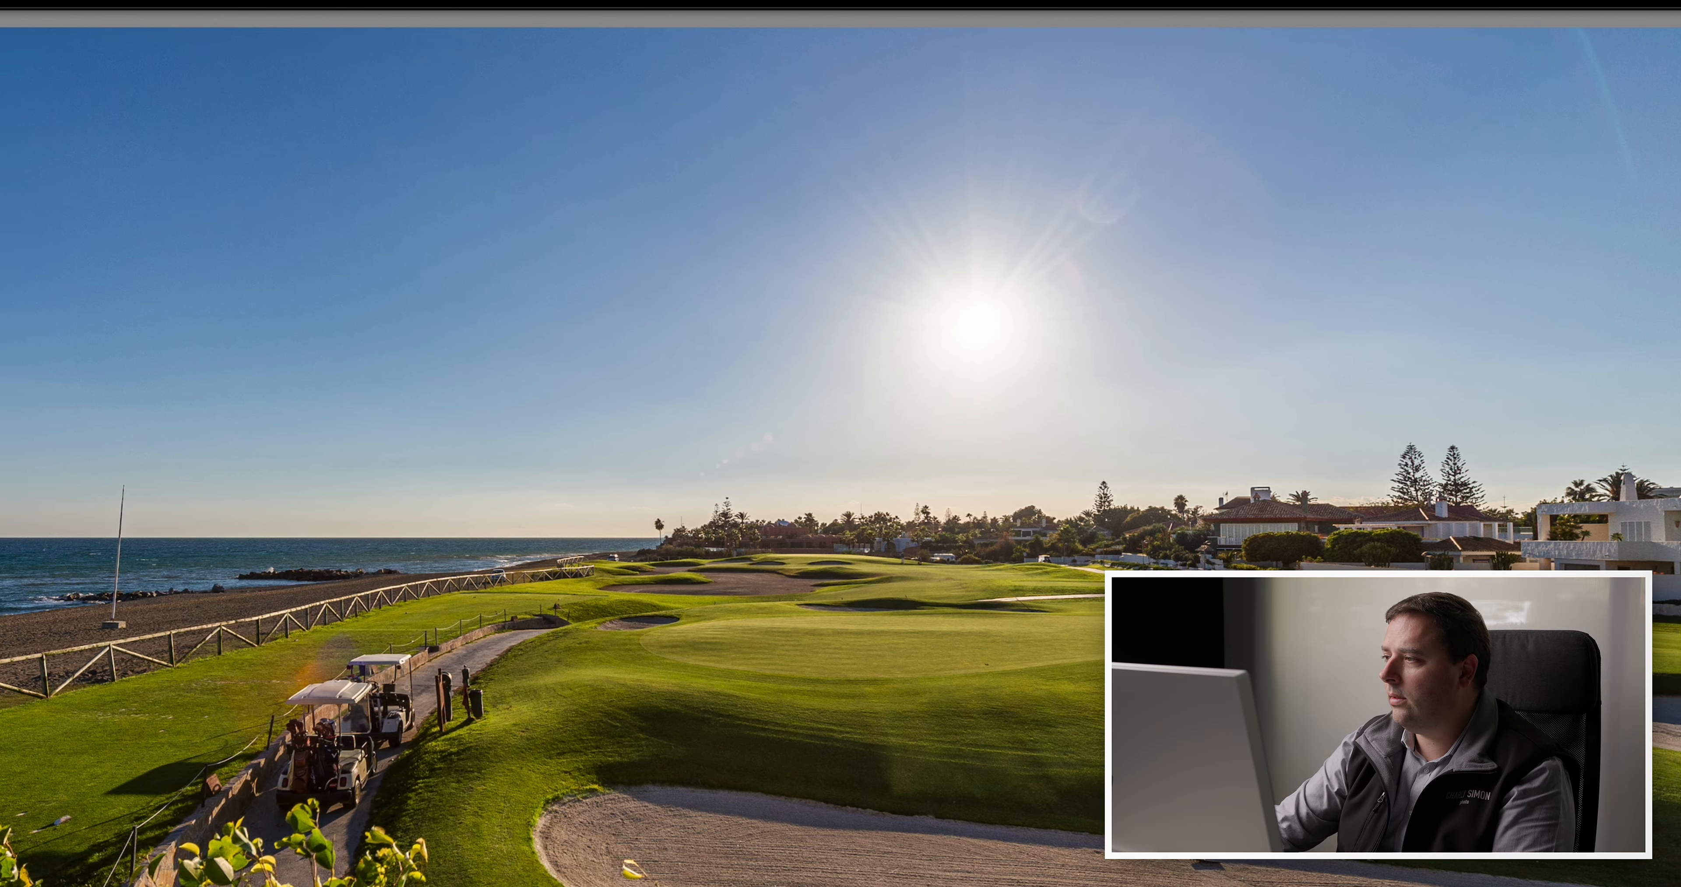
left_click_drag(228, 283, 478, 257)
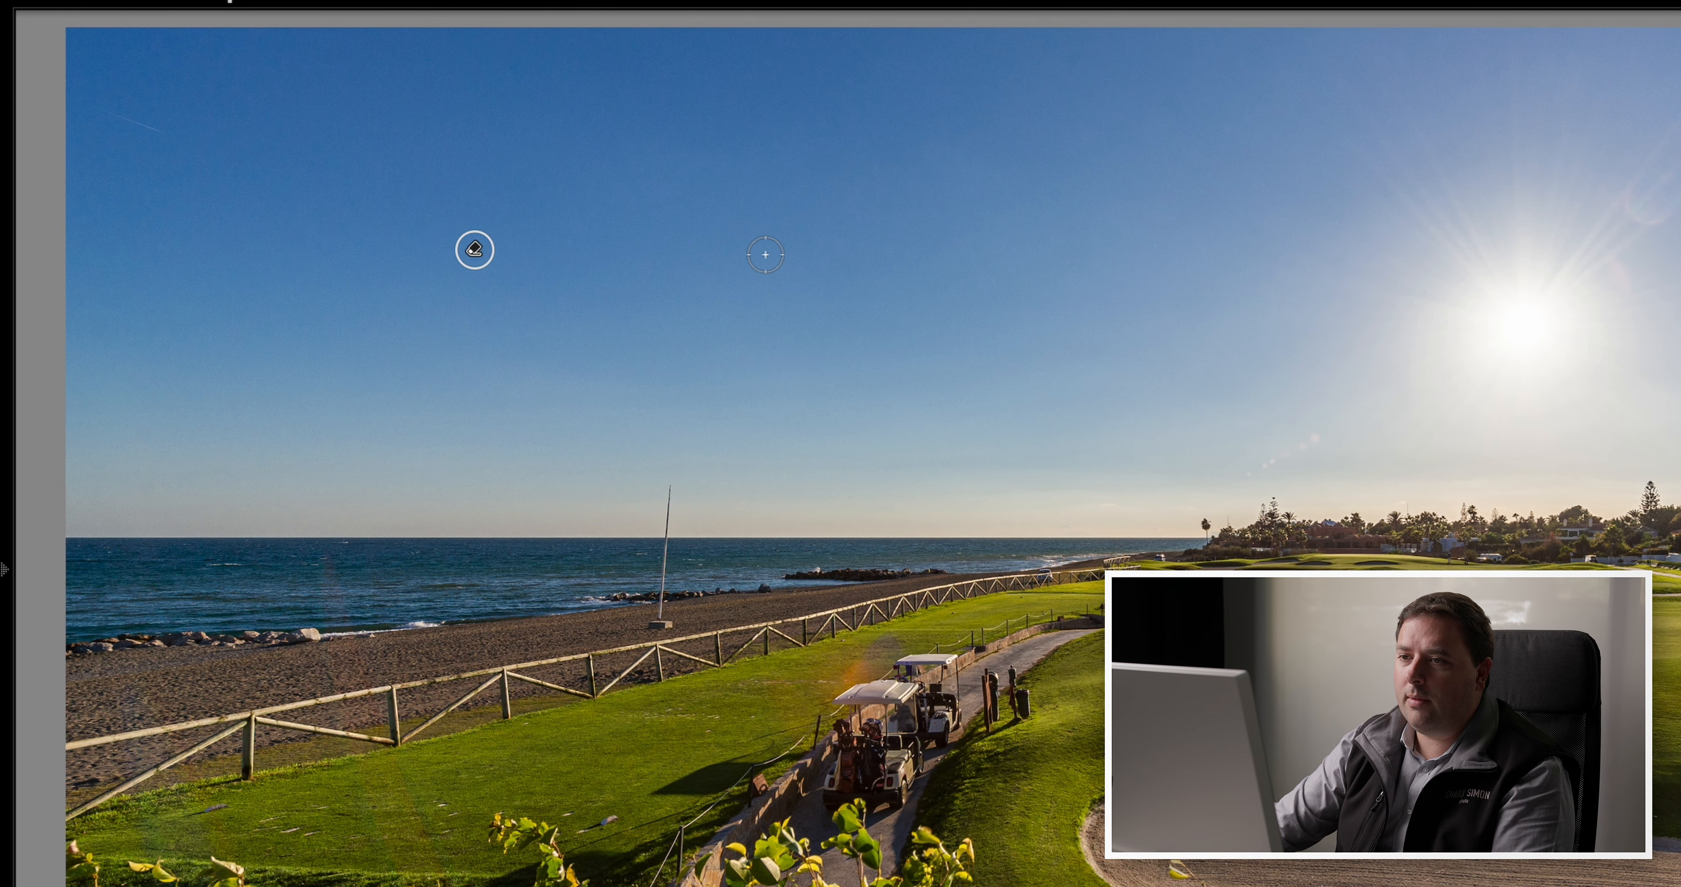
key("q")
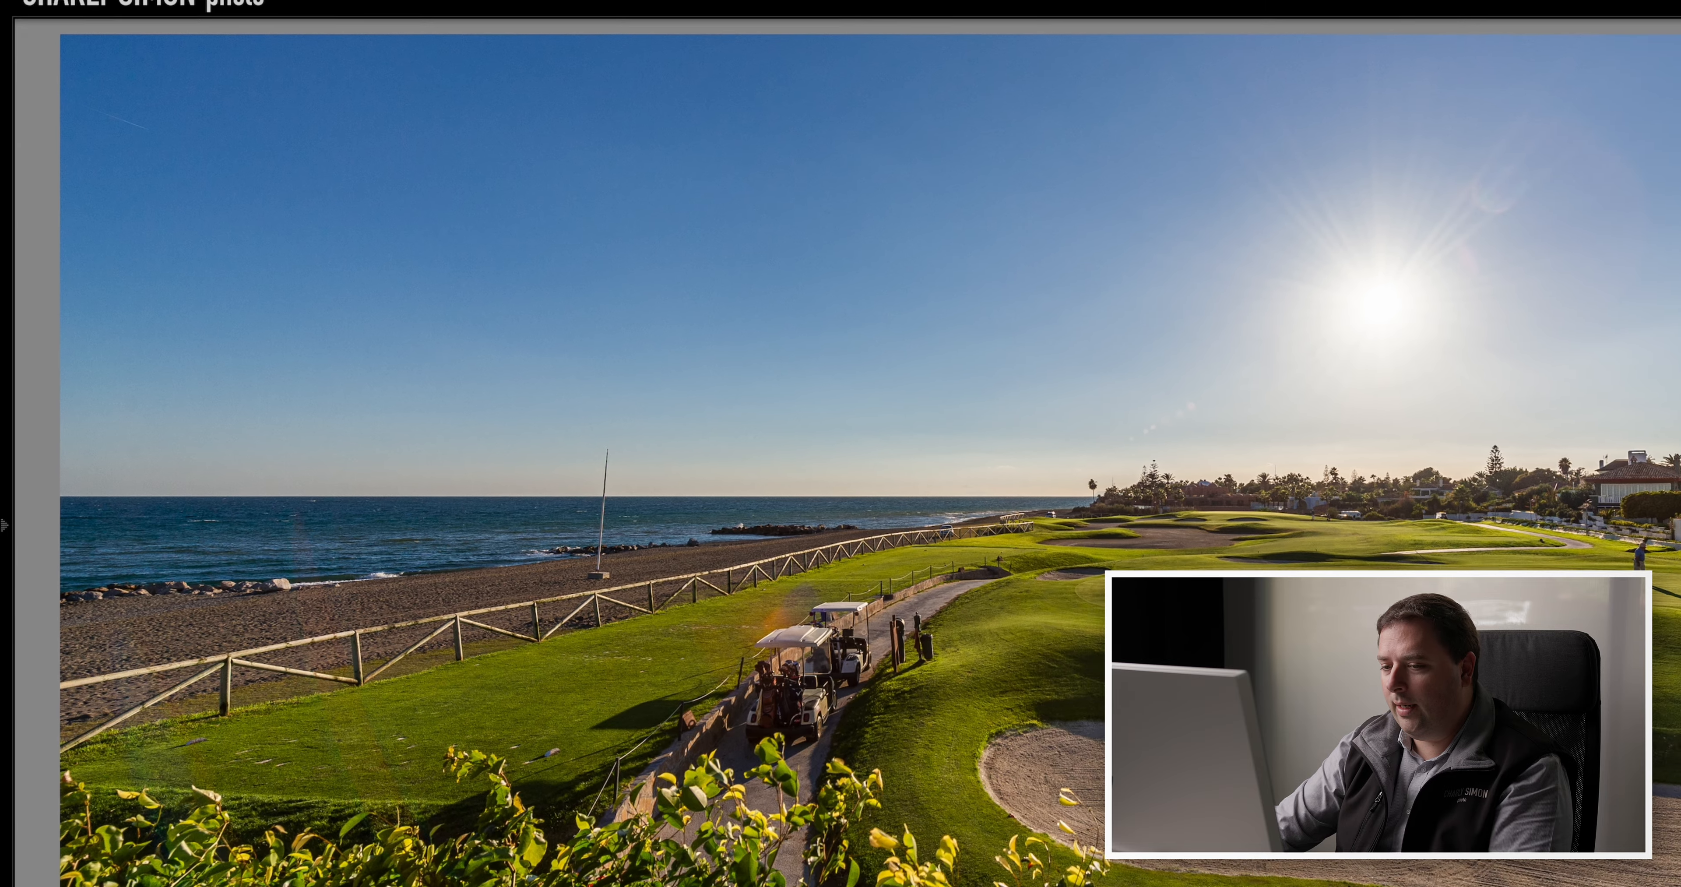
Step: Check the photo for remaining sensor dust with Visualize Spots
key("t")
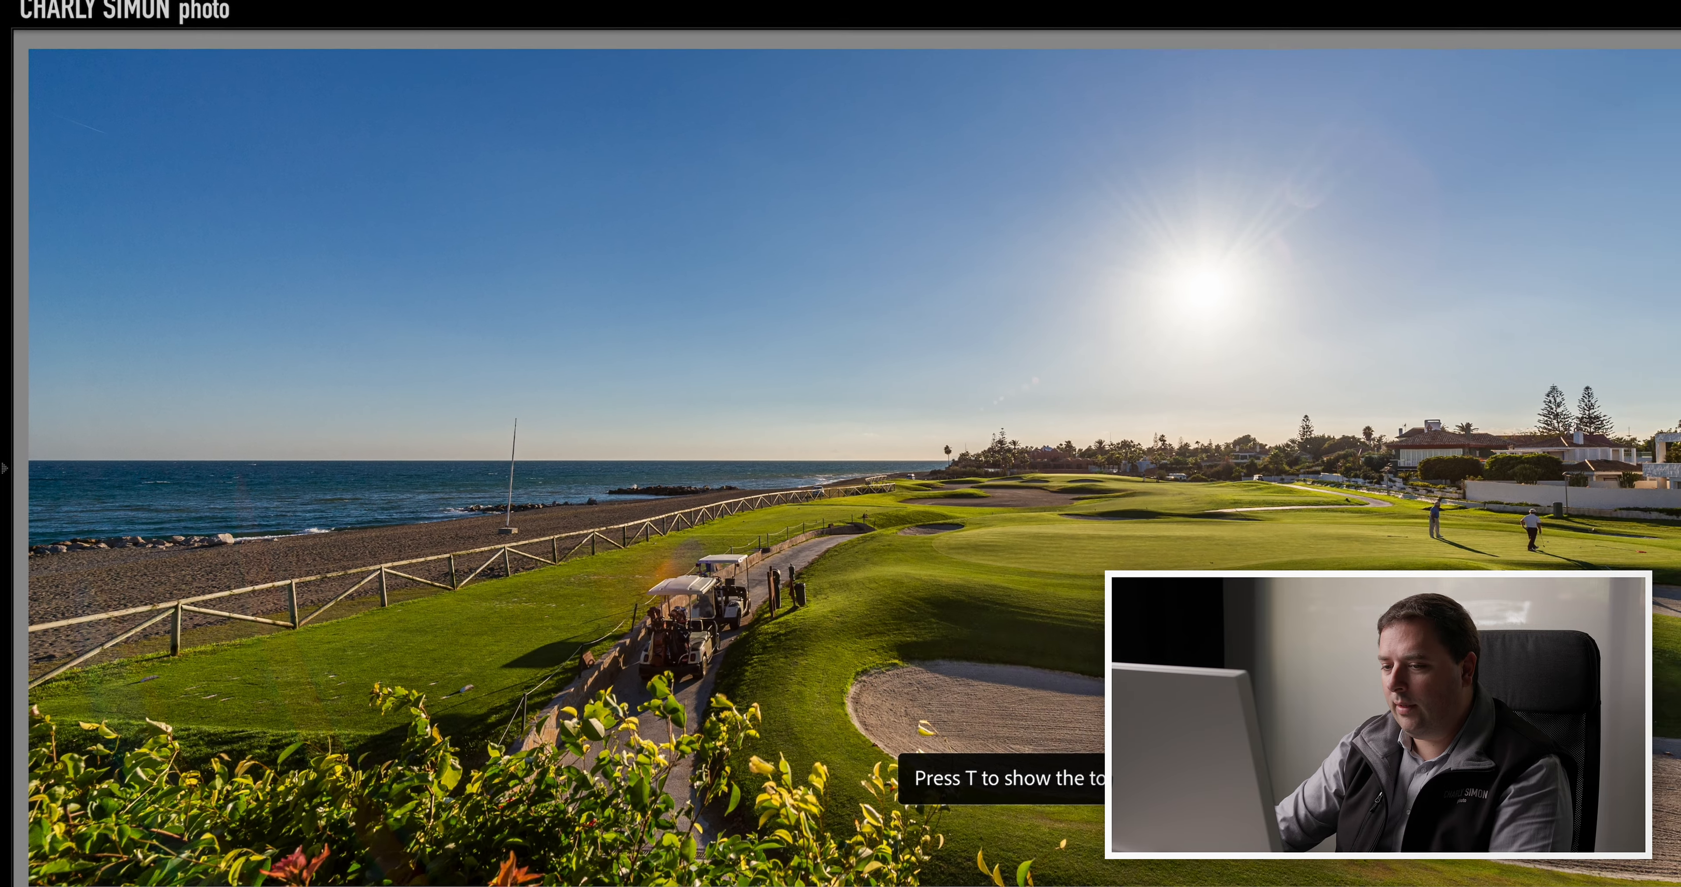
key("t")
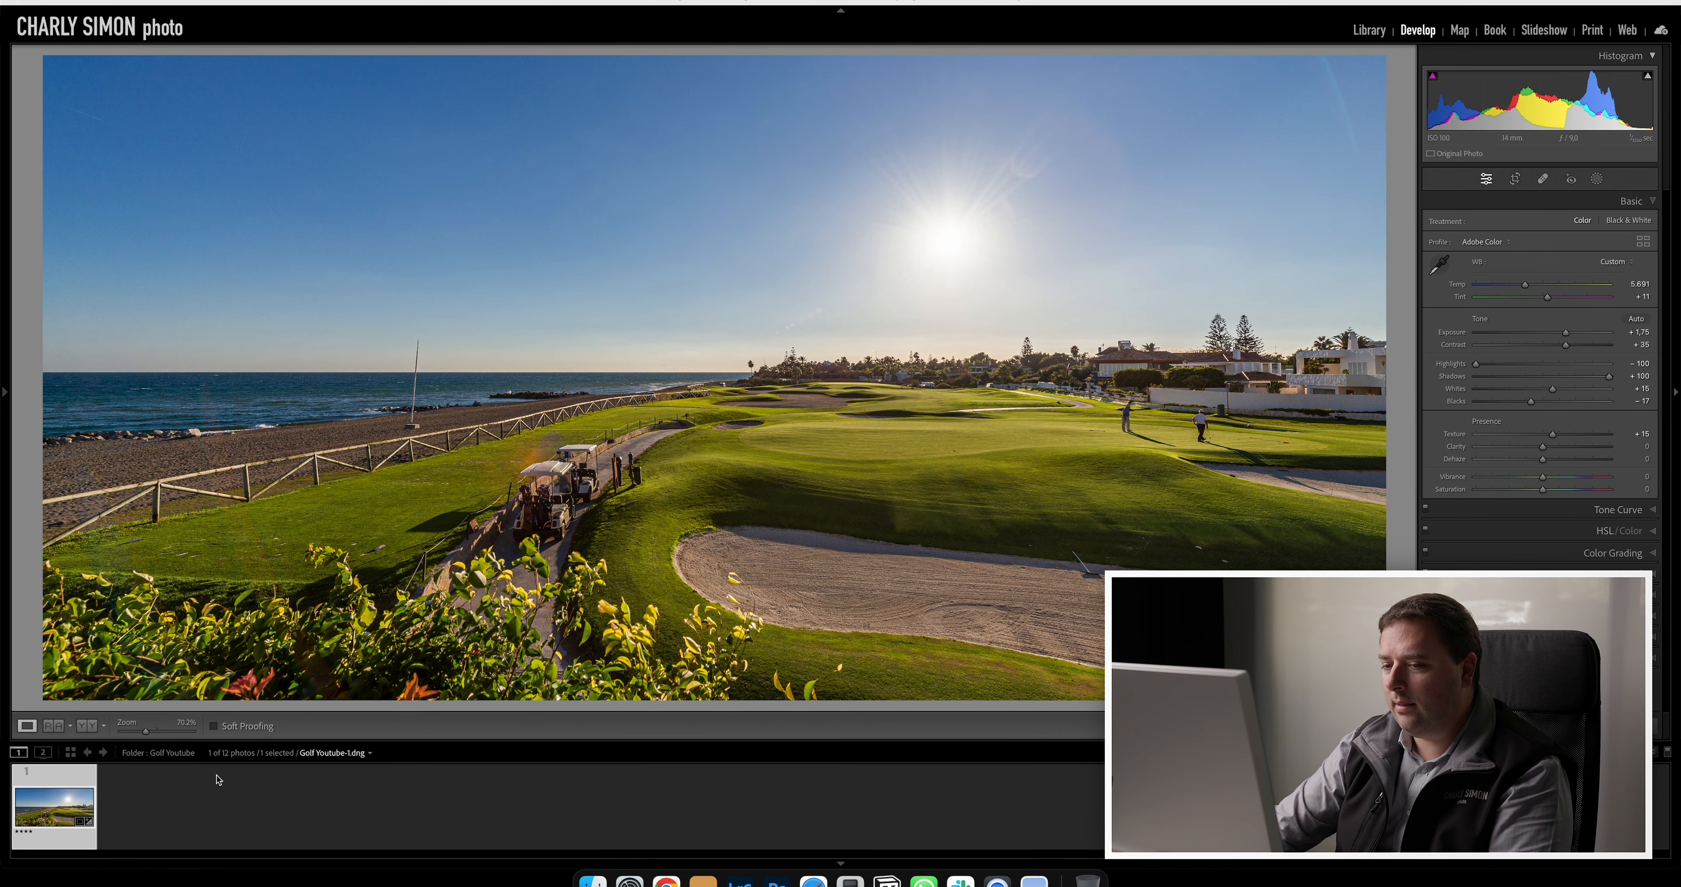
key("q")
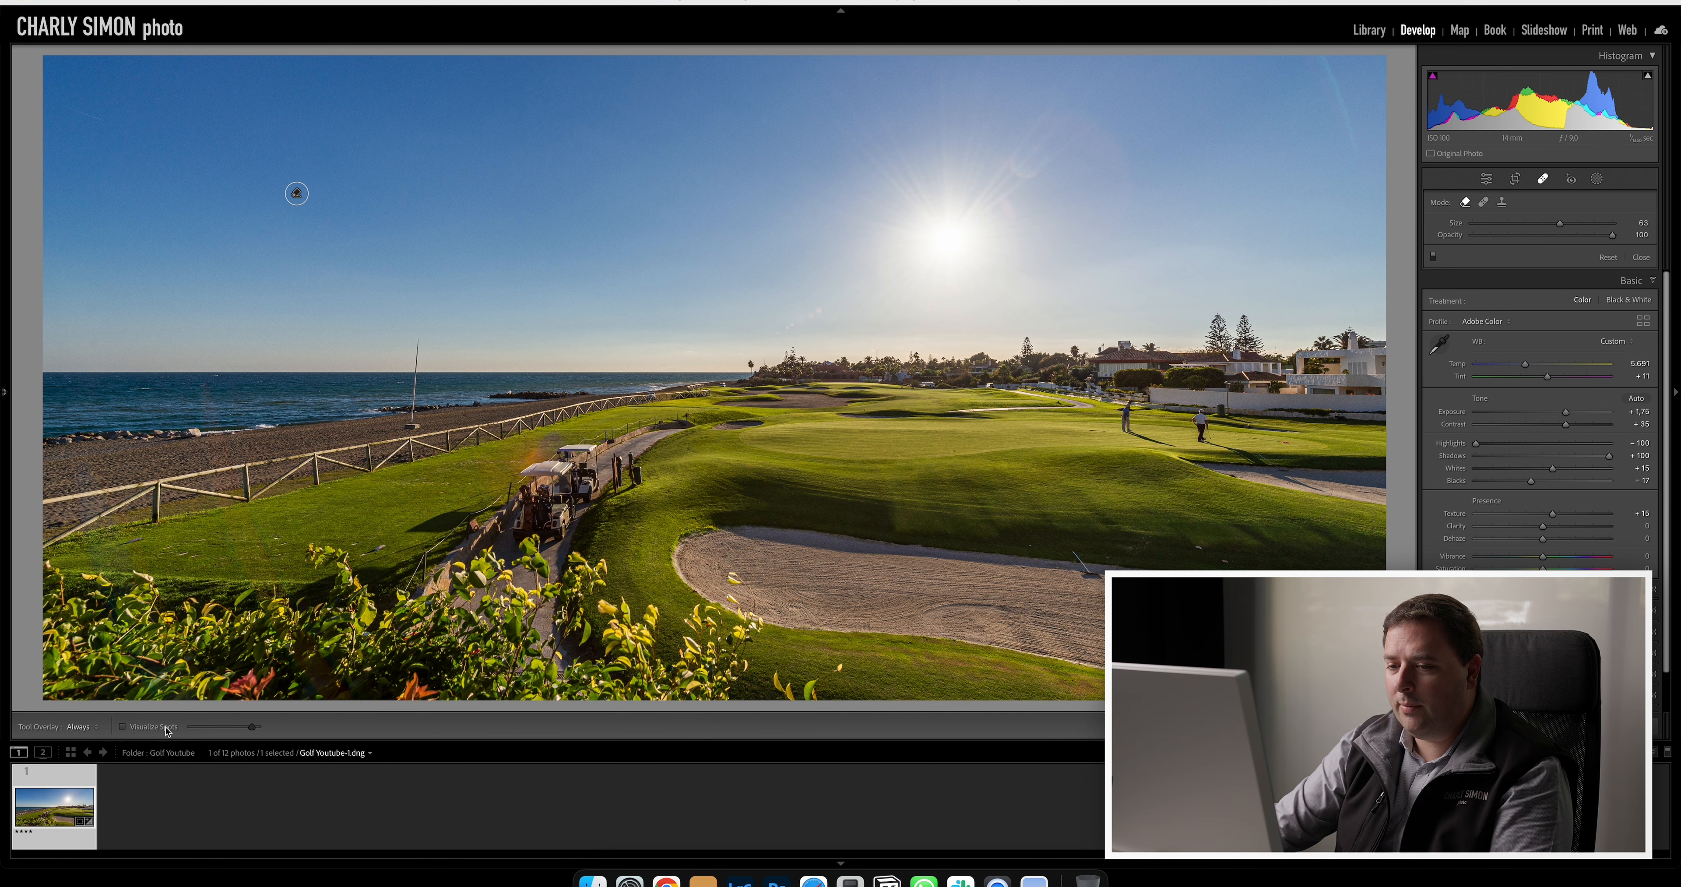
left_click(122, 728)
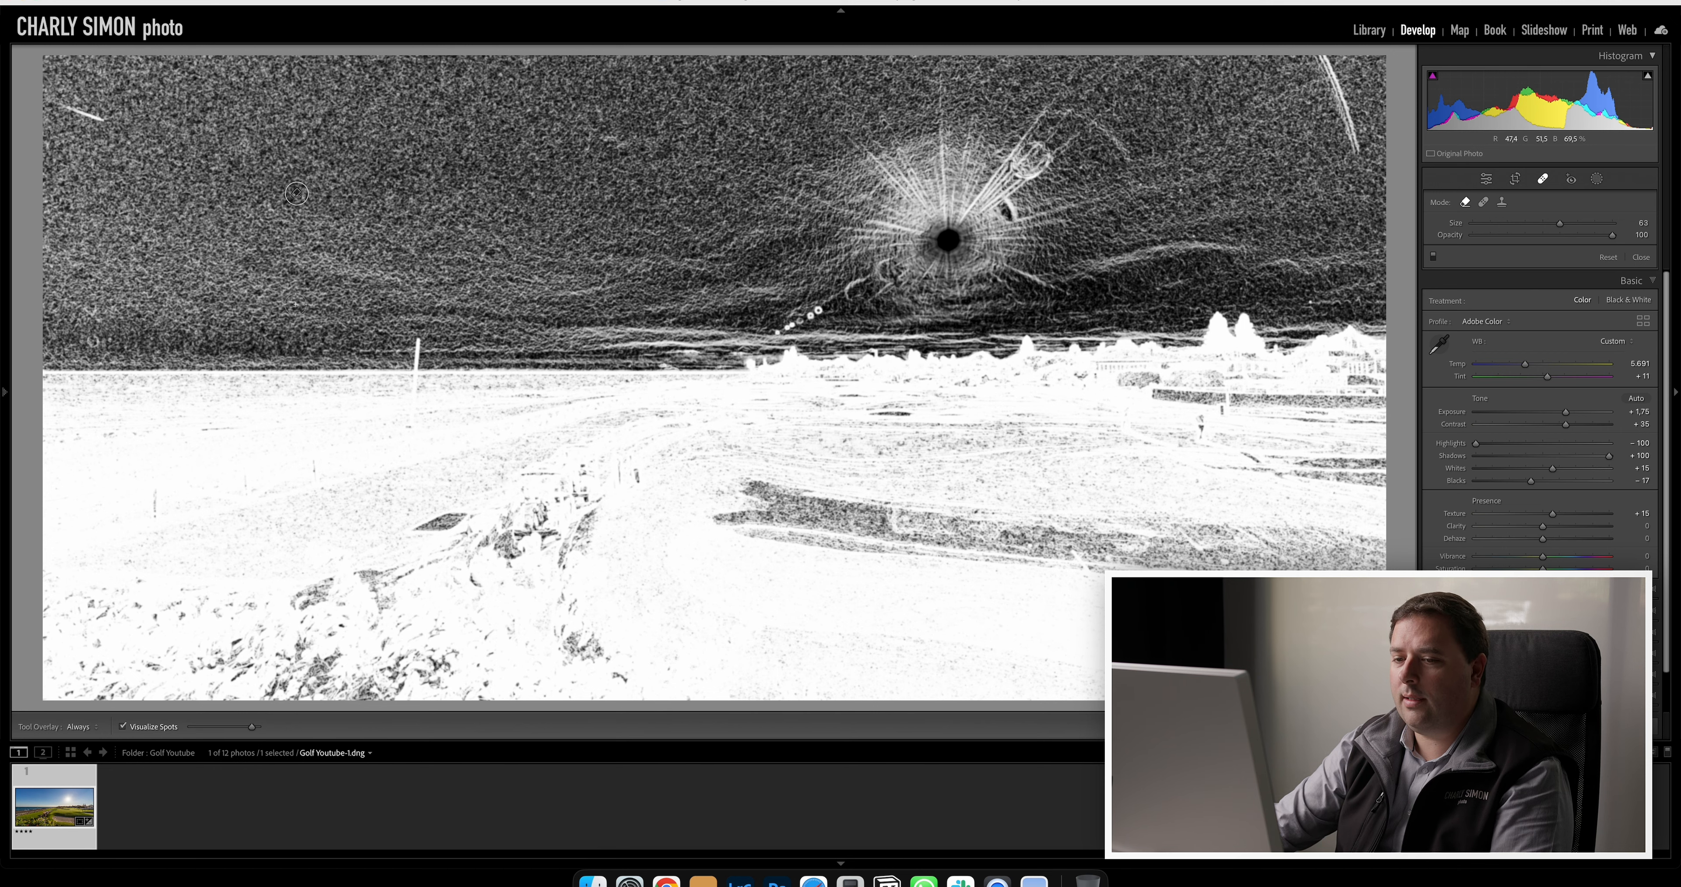
key("q")
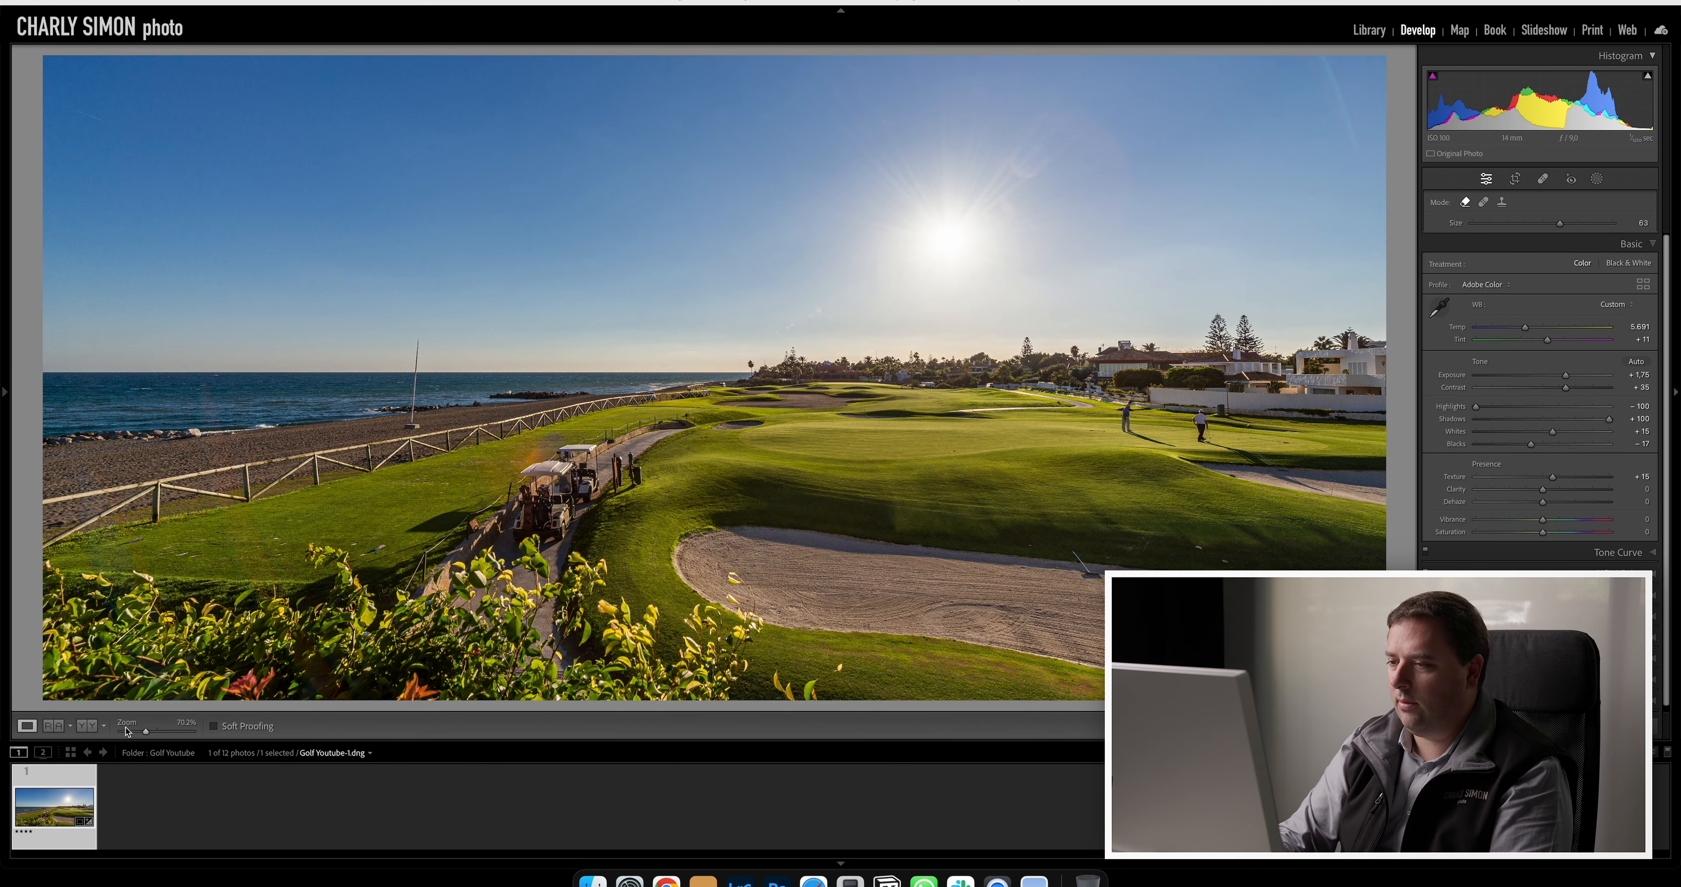
Step: Tint the shadows slightly toward a warm hue with Color Grading and compare the effect off and on
left_click(1613, 552)
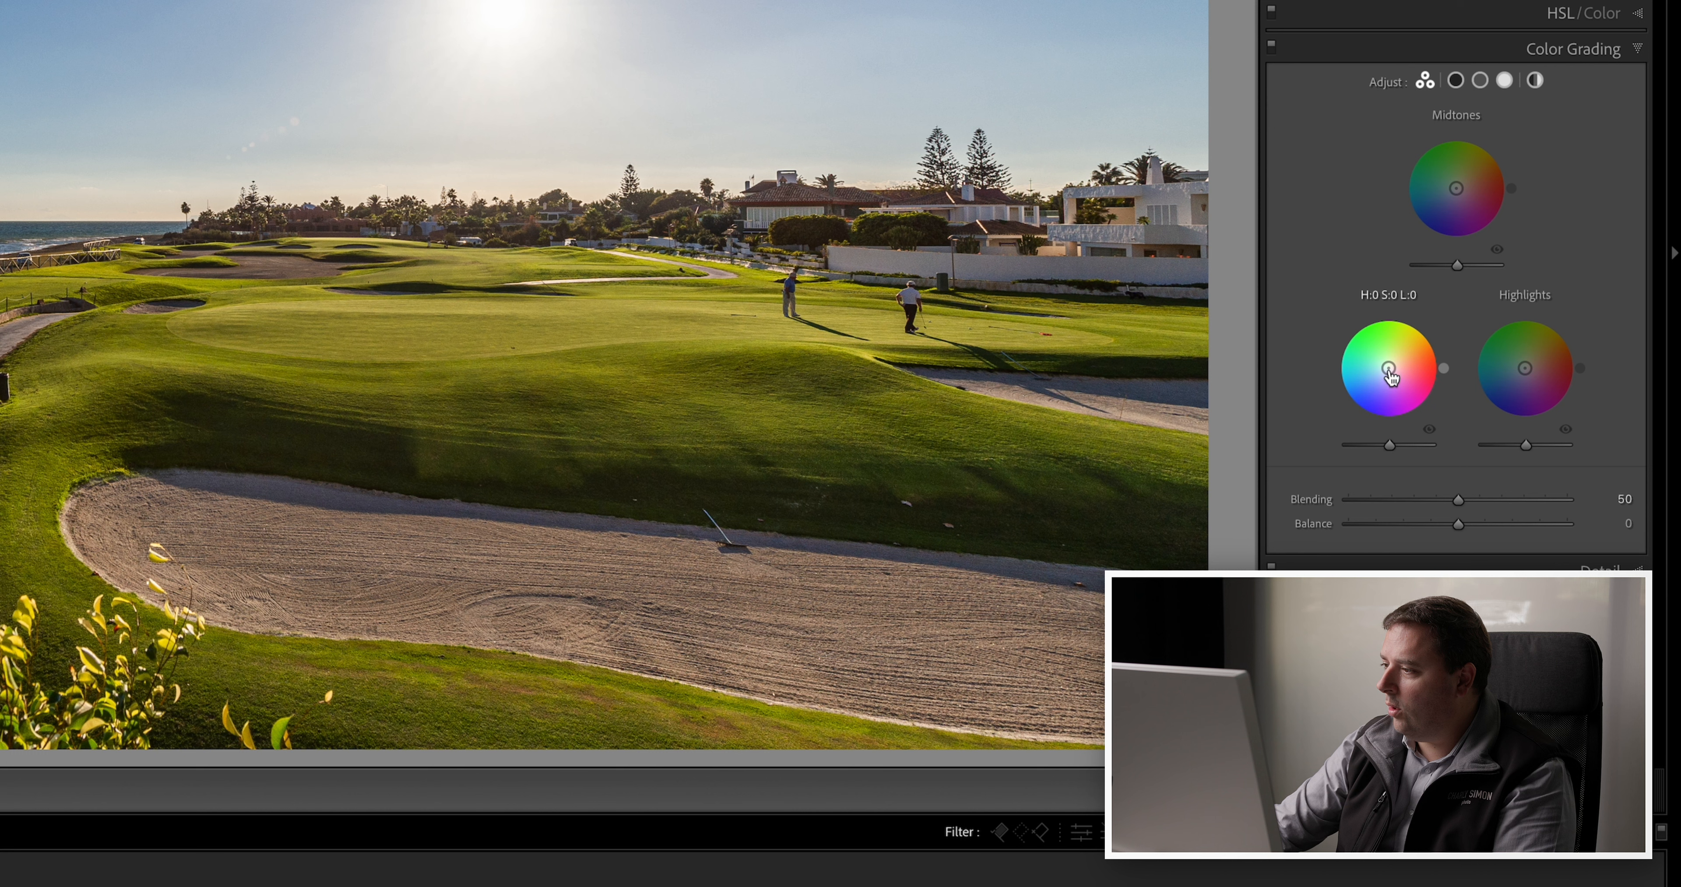
left_click_drag(1388, 367, 1391, 366)
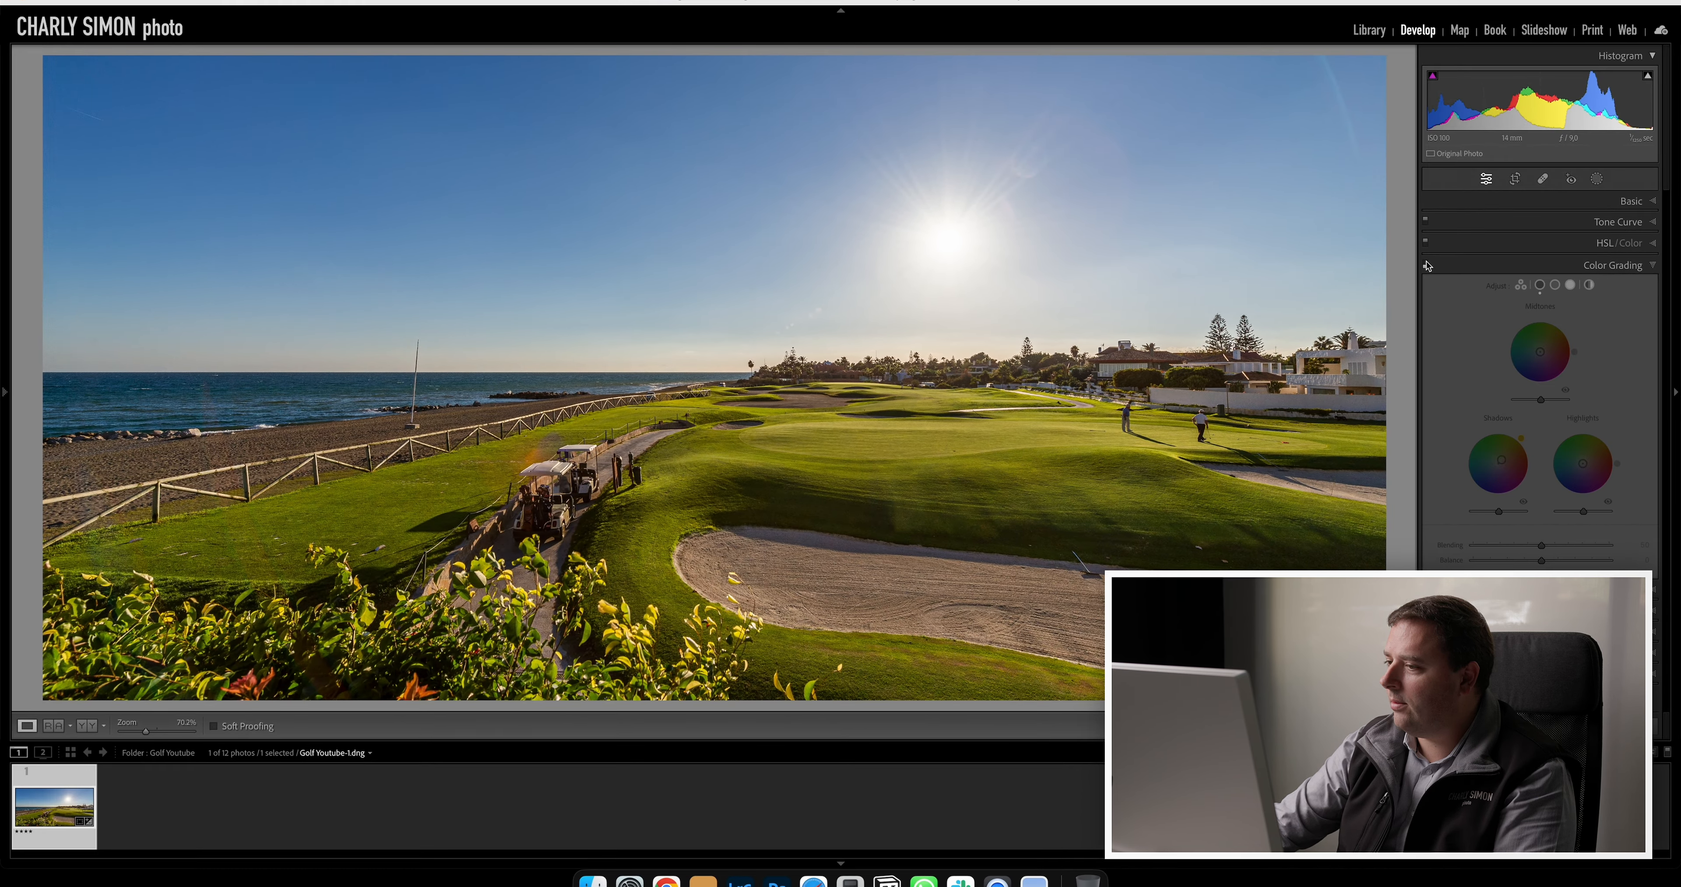
left_click(1427, 264)
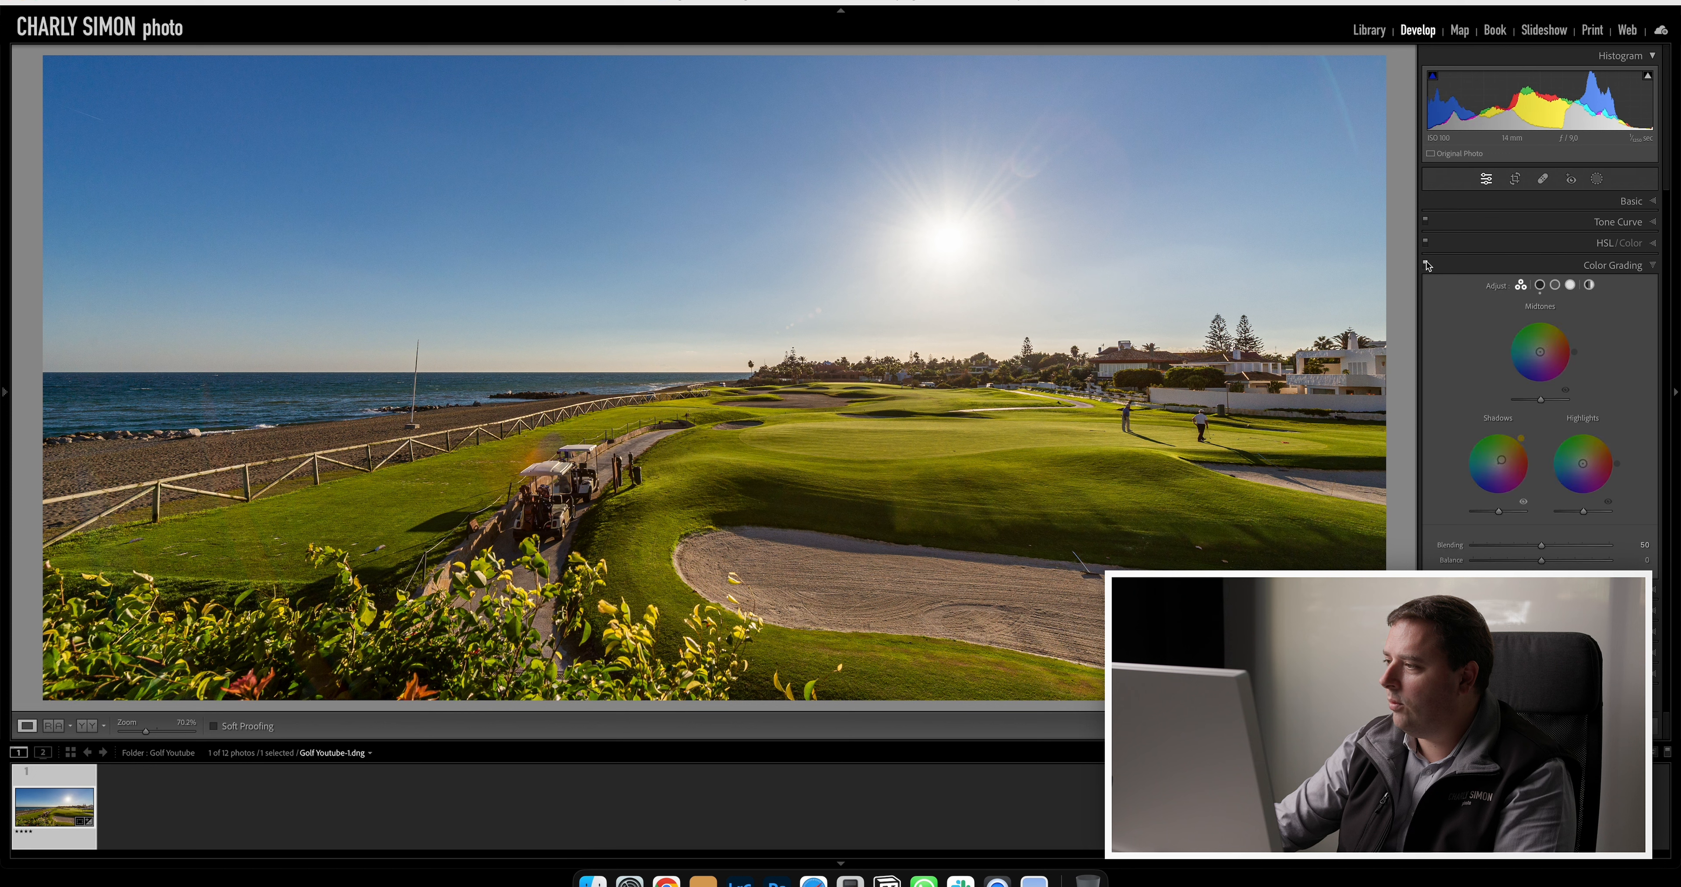
left_click(1426, 265)
left_click(1427, 265)
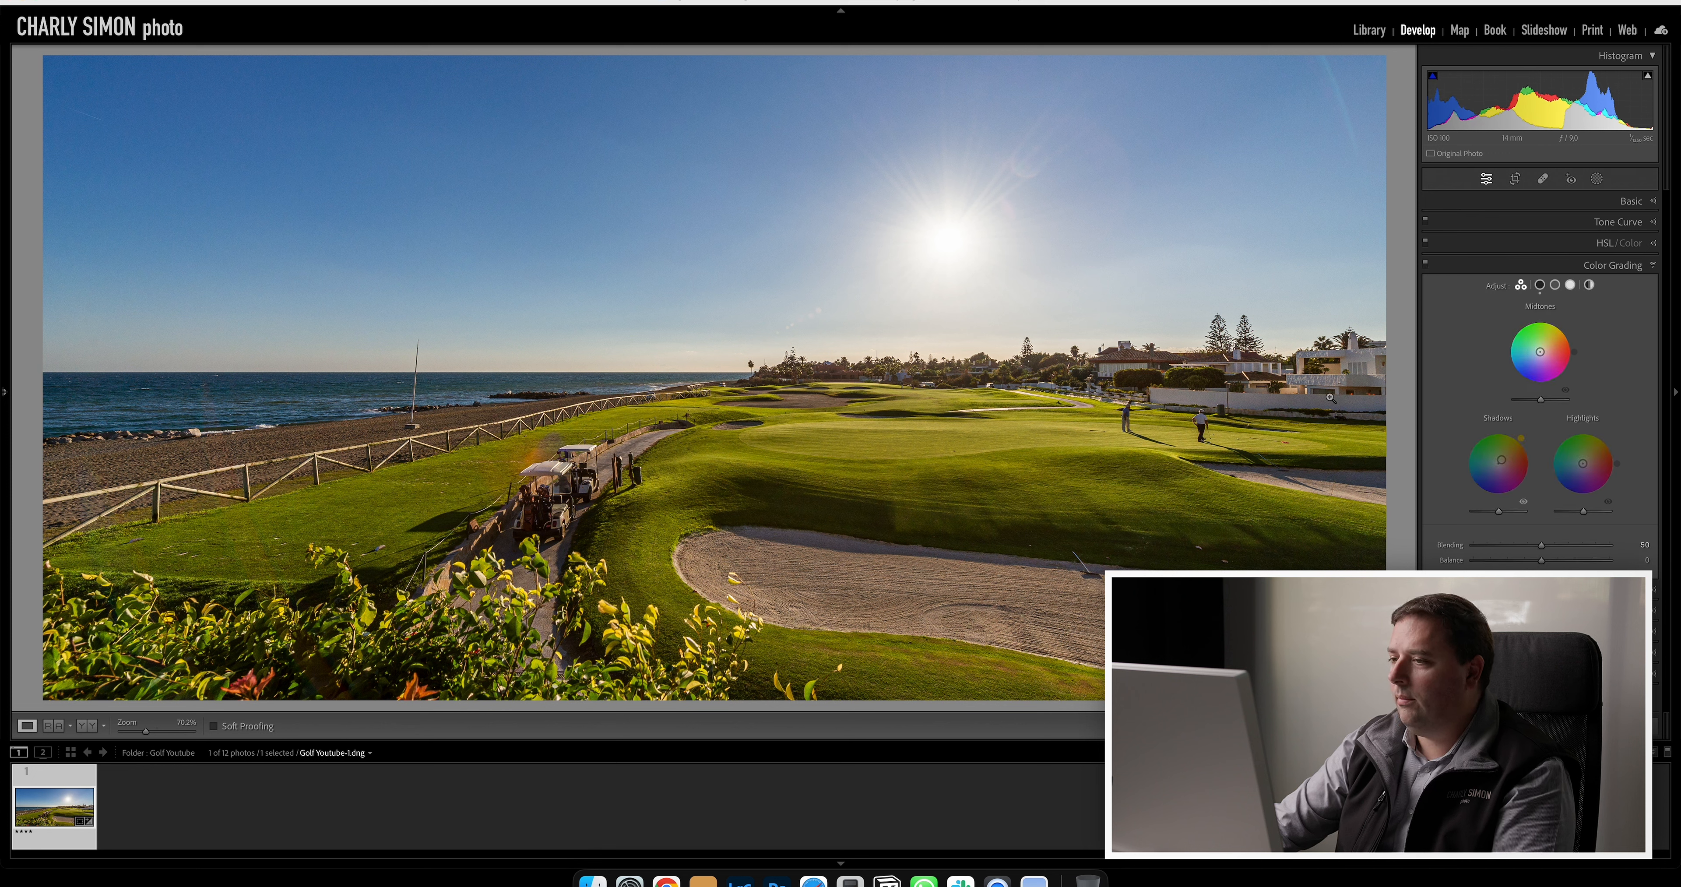
Step: Set the overall Saturation to -5 and compare the photo before and after side by side
left_click(1631, 202)
key("y")
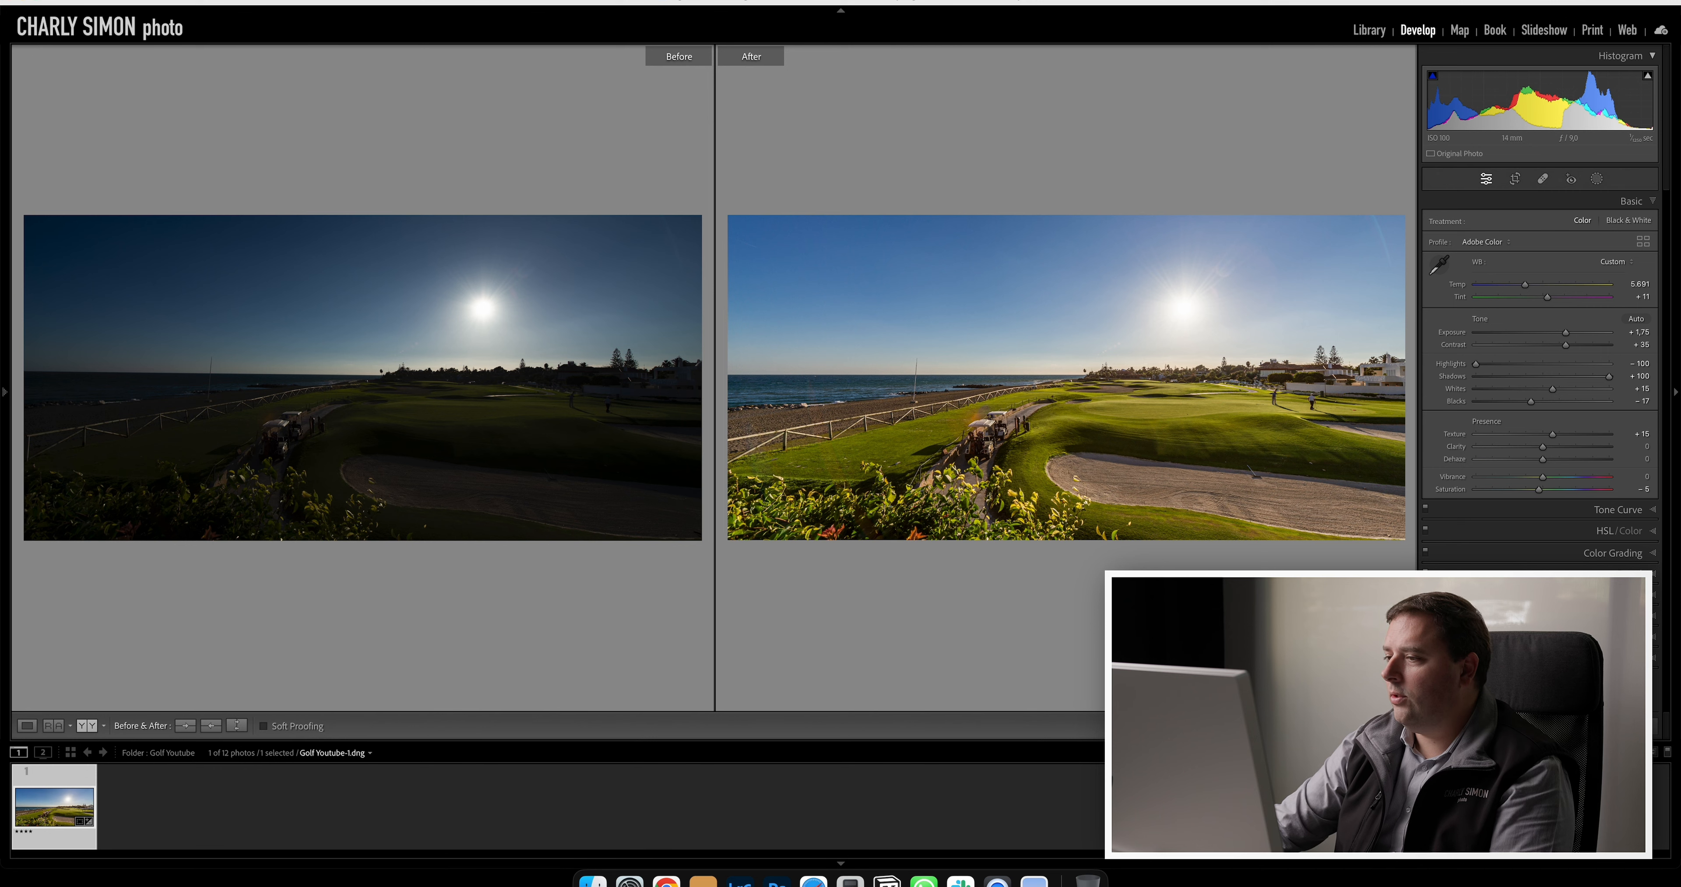
key("y")
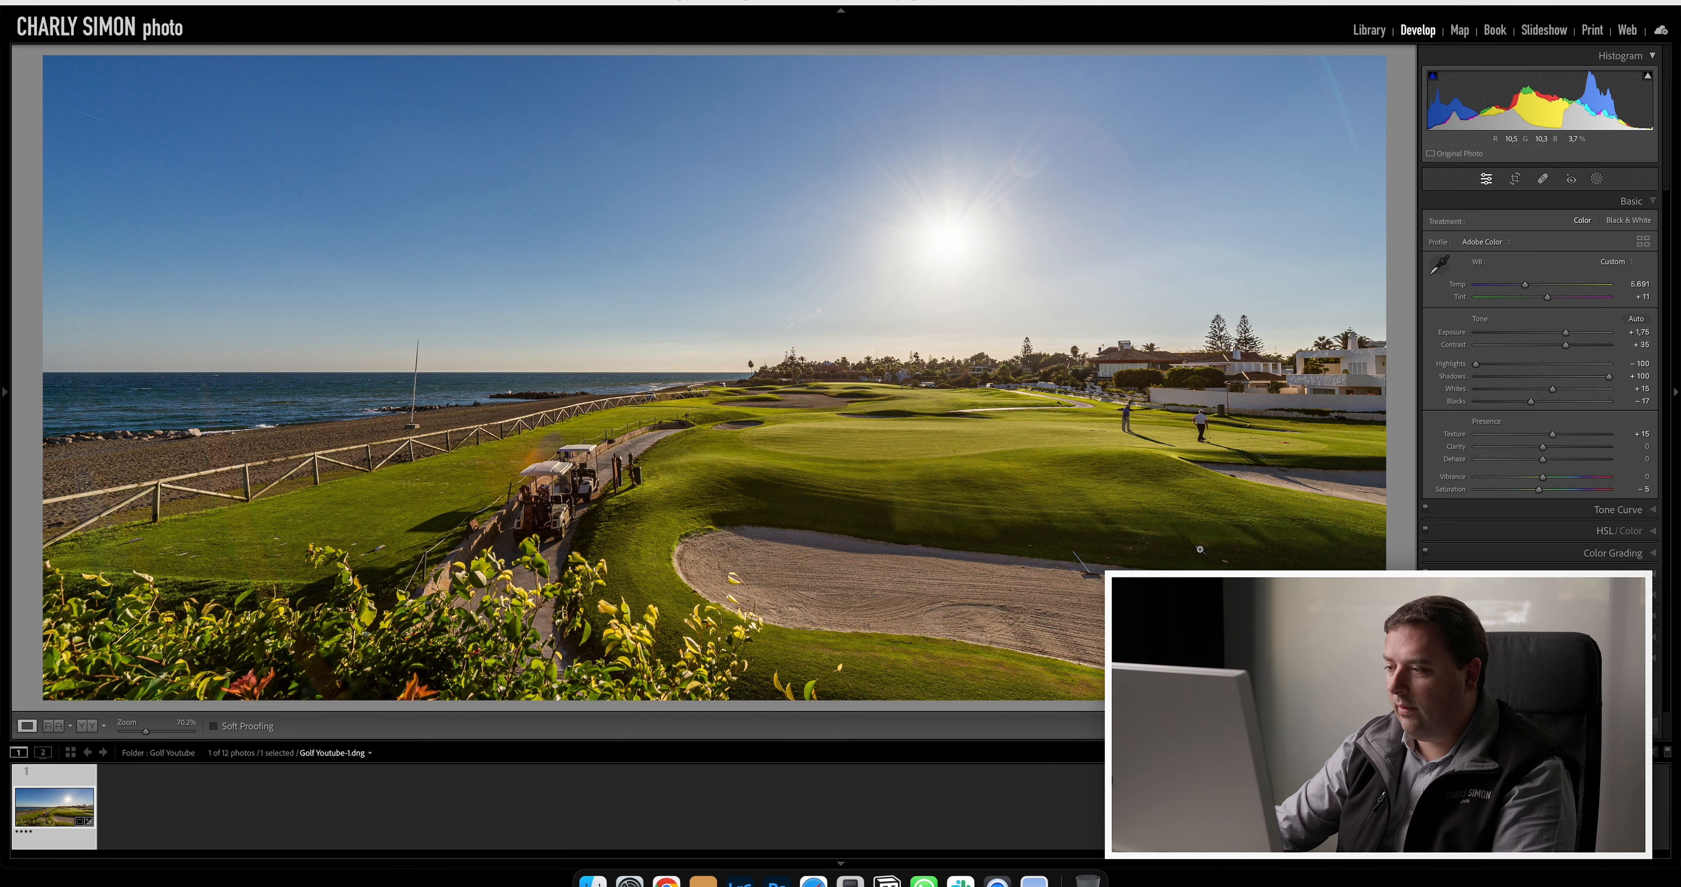
Step: Remove the small distracting spots on the slope above the bunker and on the lawn beside the beach fence
key("q")
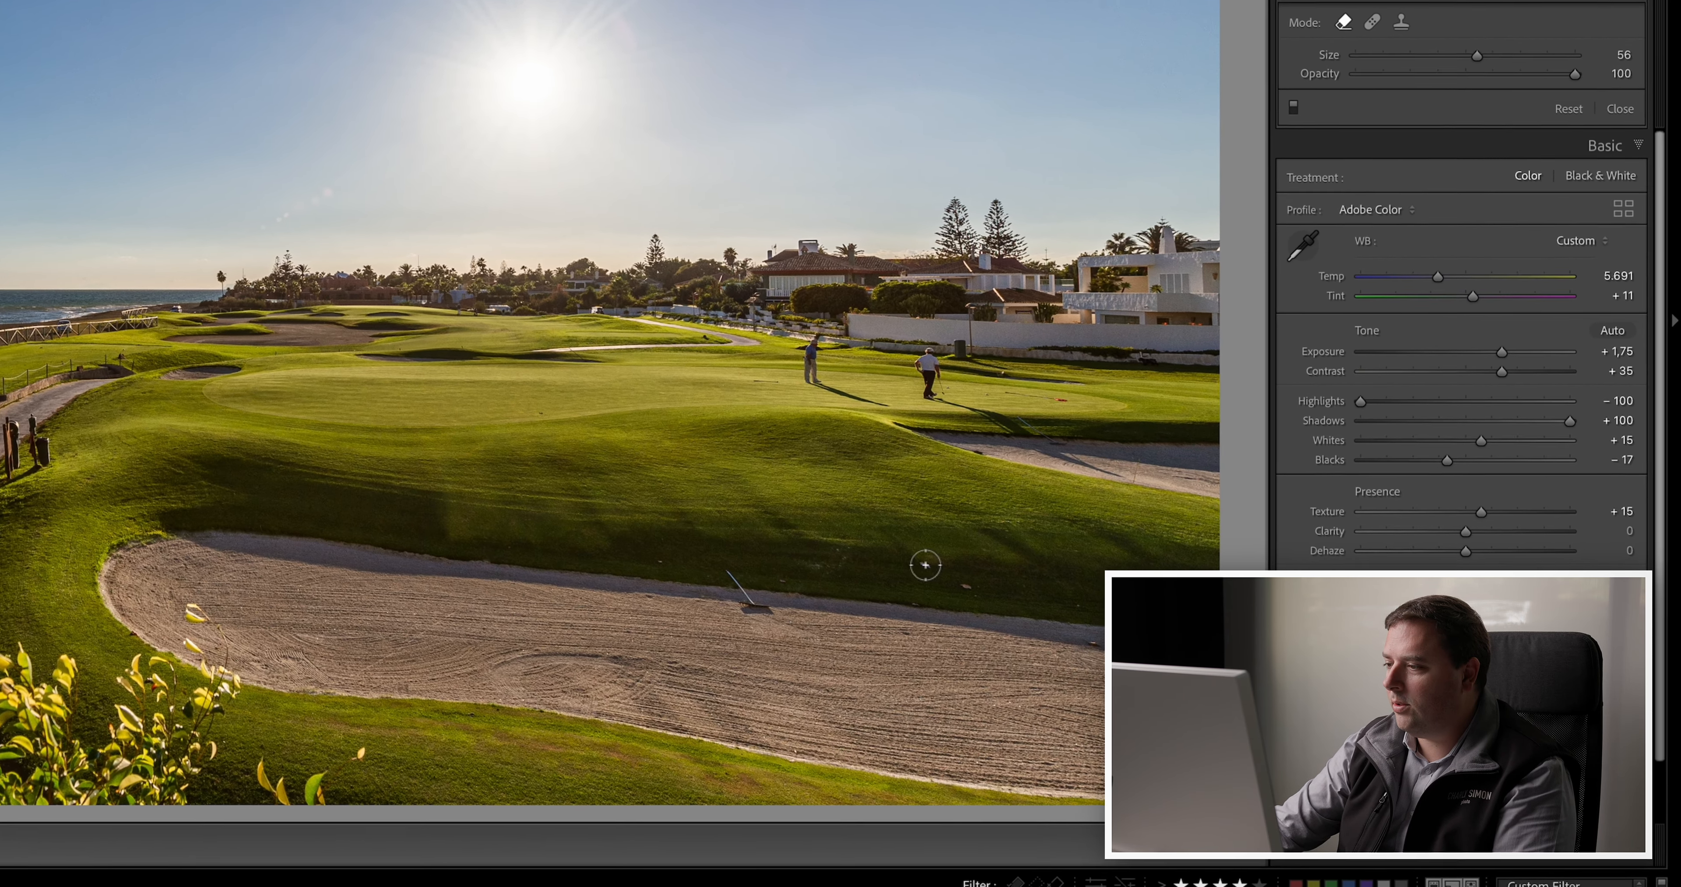
left_click(967, 561)
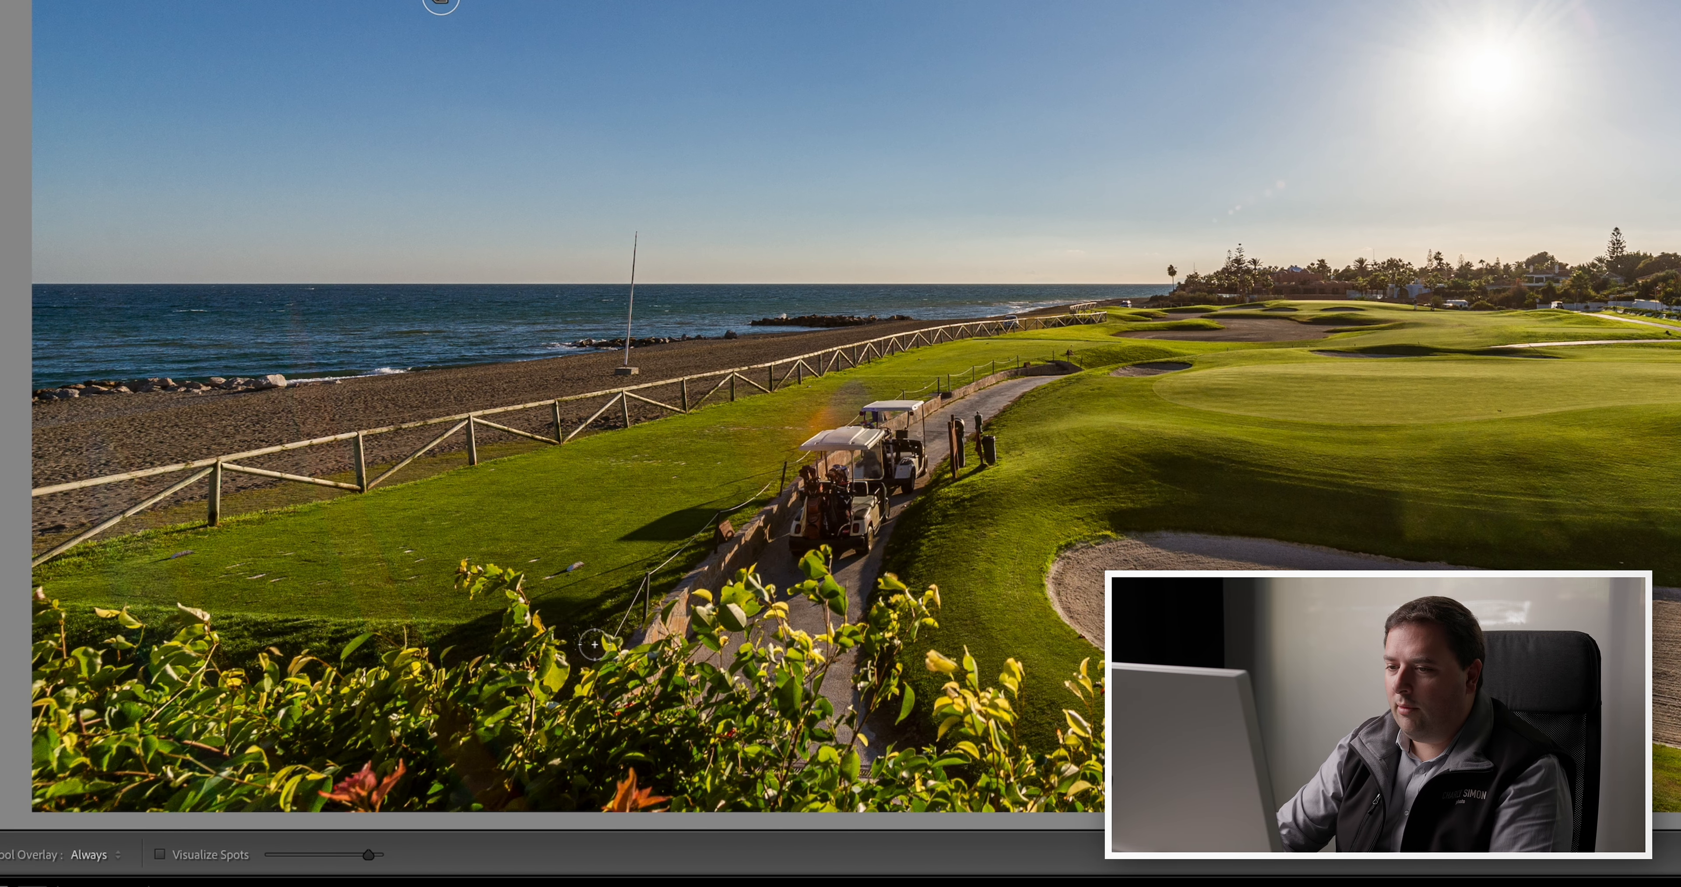
left_click(410, 553)
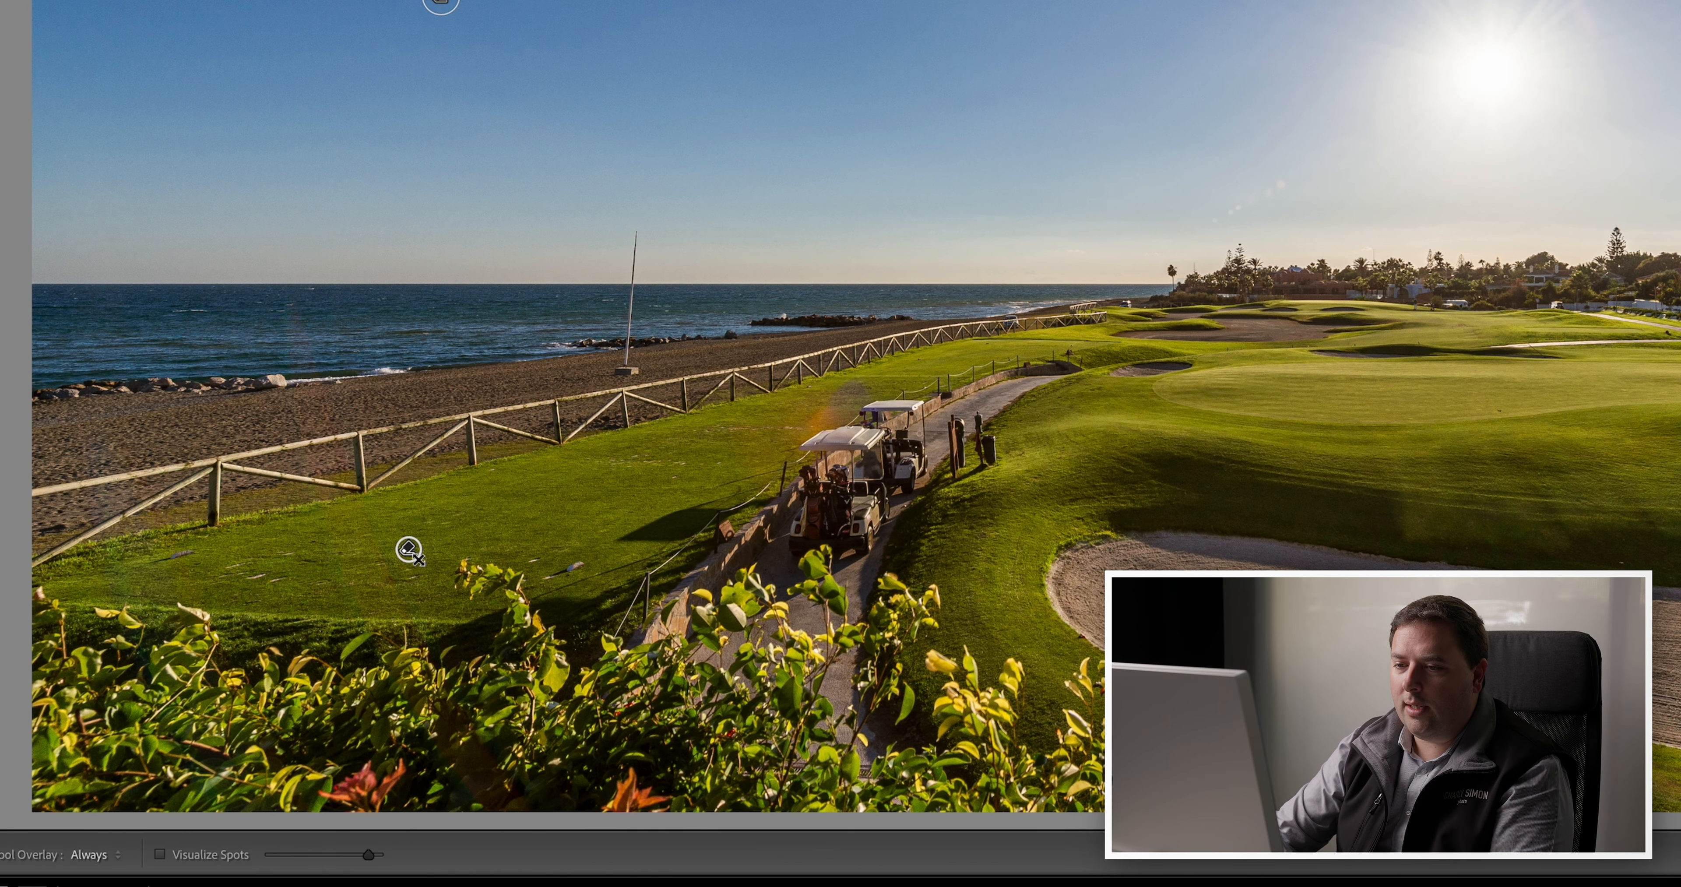
left_click(278, 577)
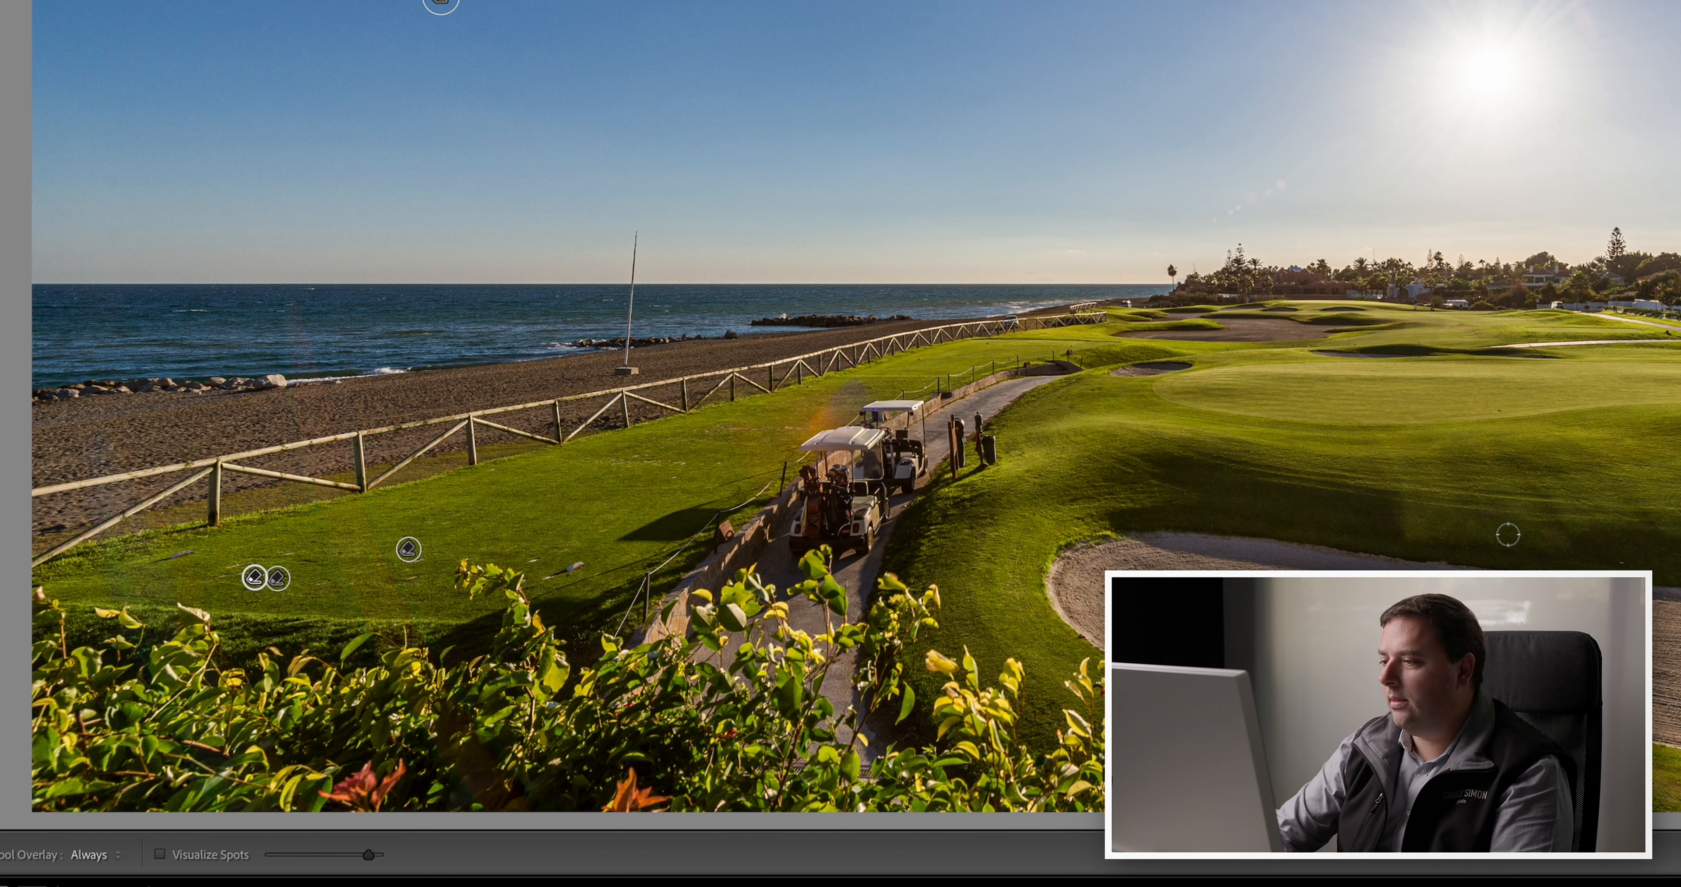
left_click(1623, 558)
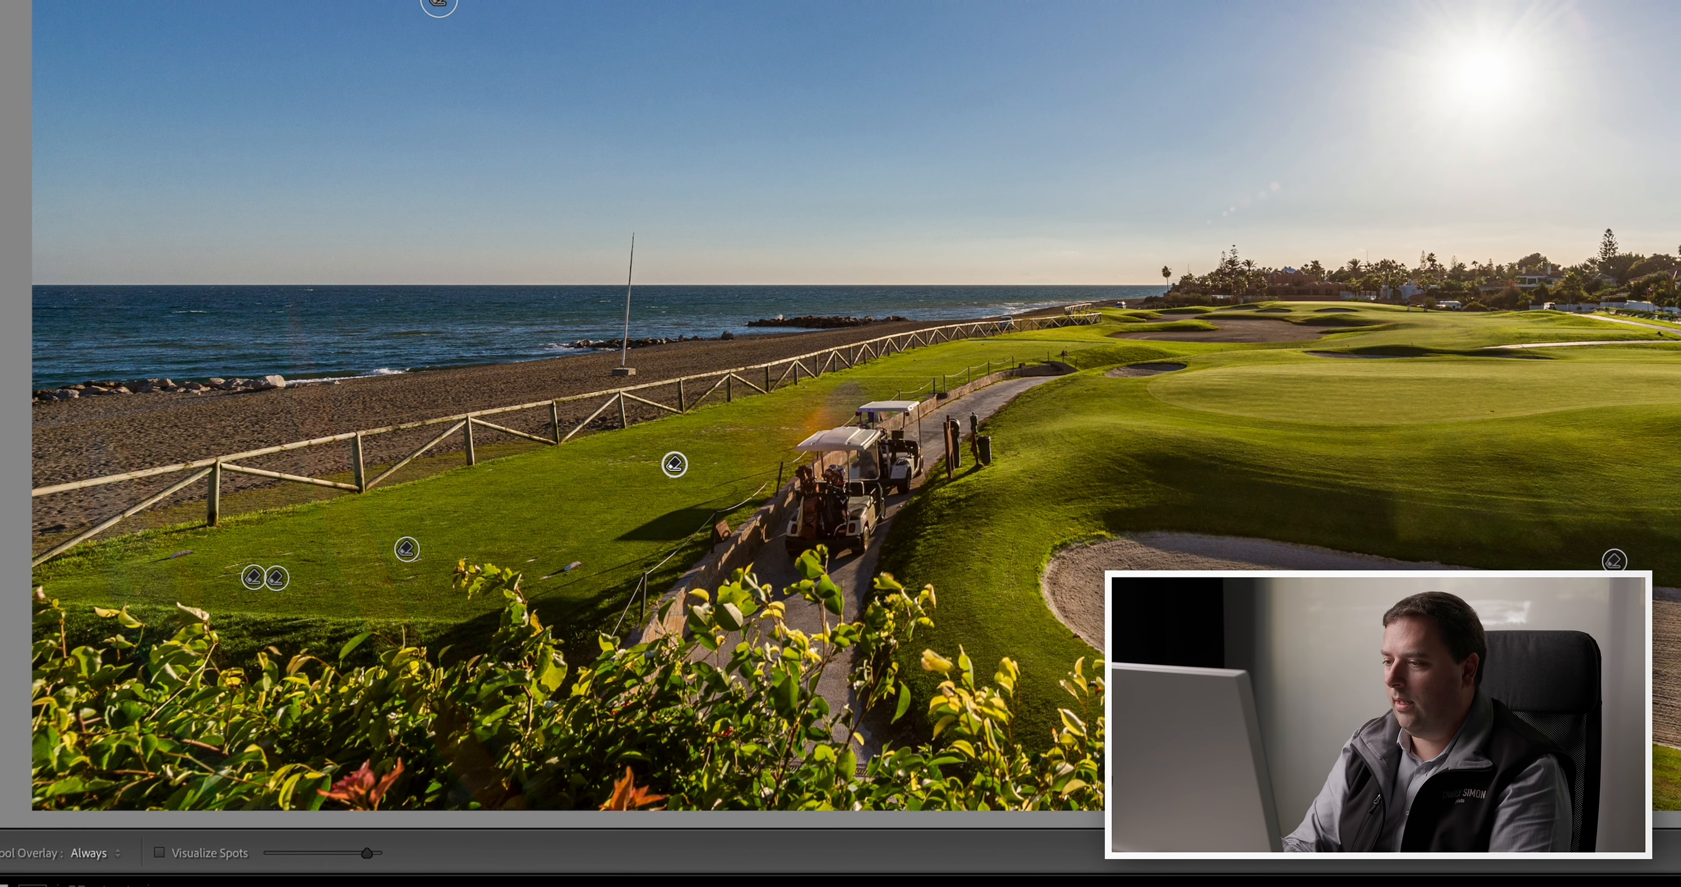
key("q")
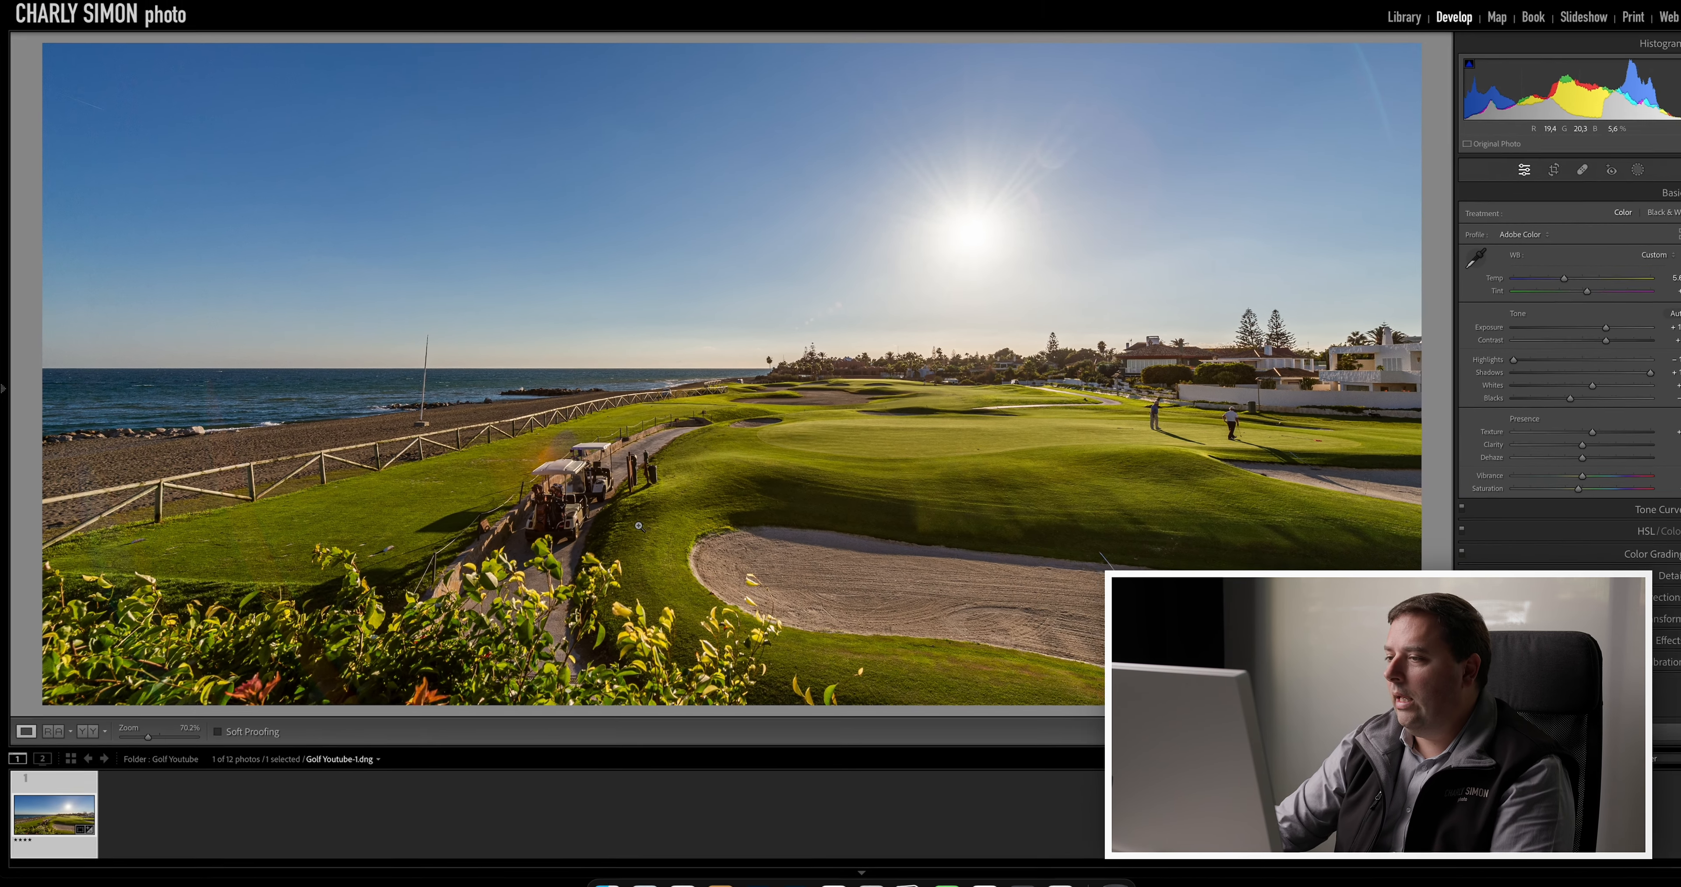